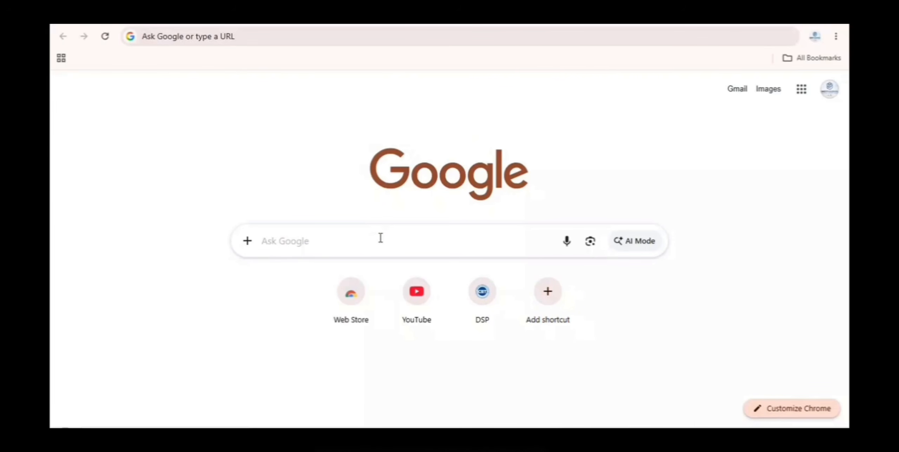
Step: Search Google for "cet cell" and open the State CET Cell's CAP _2026-27 page
{"action": "left_click", "coordinate": [380, 238]}
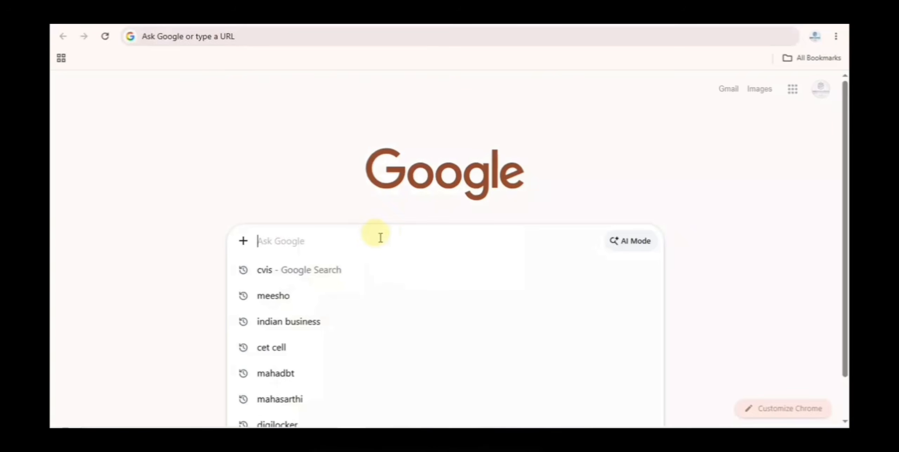
{"action": "type", "text": "cet cell"}
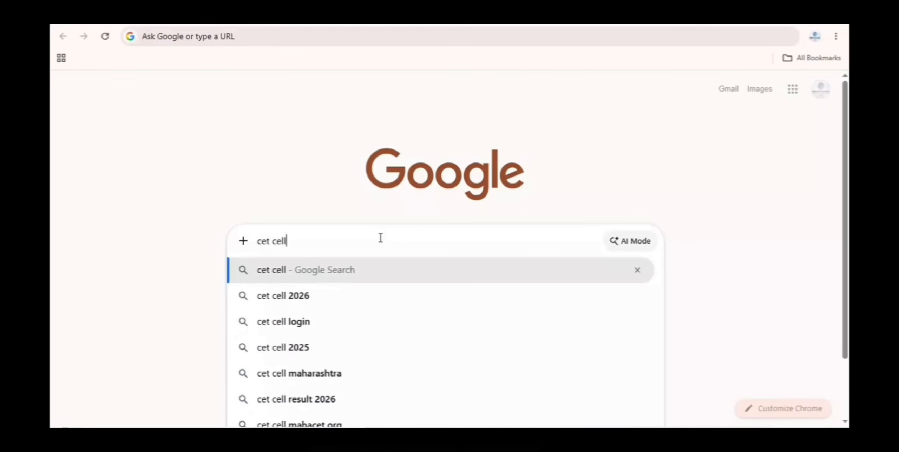
{"action": "key", "text": "Return"}
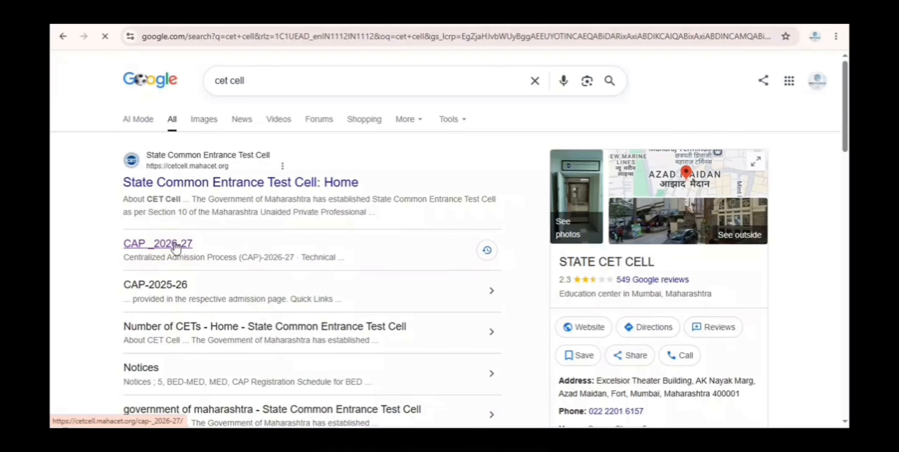
{"action": "left_click", "coordinate": [176, 245]}
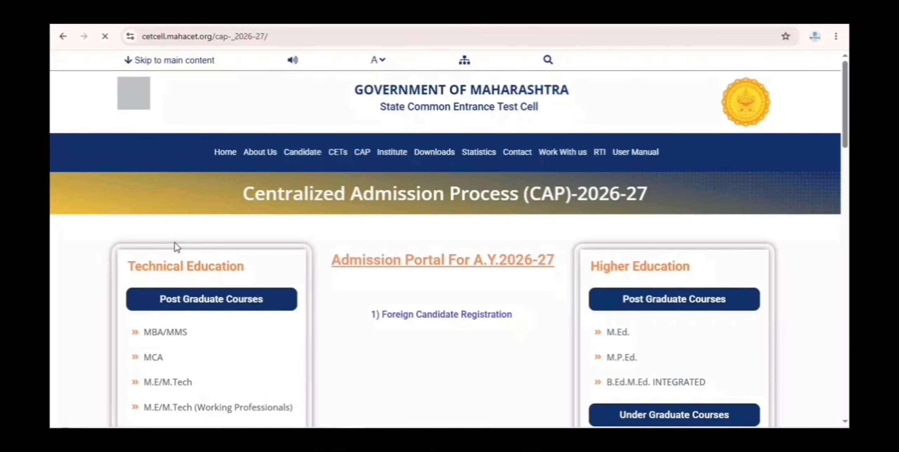
Step: Open the M.Pharmacy/pharm D (post Baccalaureate) admission portal from the Technical Education postgraduate courses
{"action": "scroll", "coordinate": [174, 243], "scroll_direction": "down", "scroll_amount": 2}
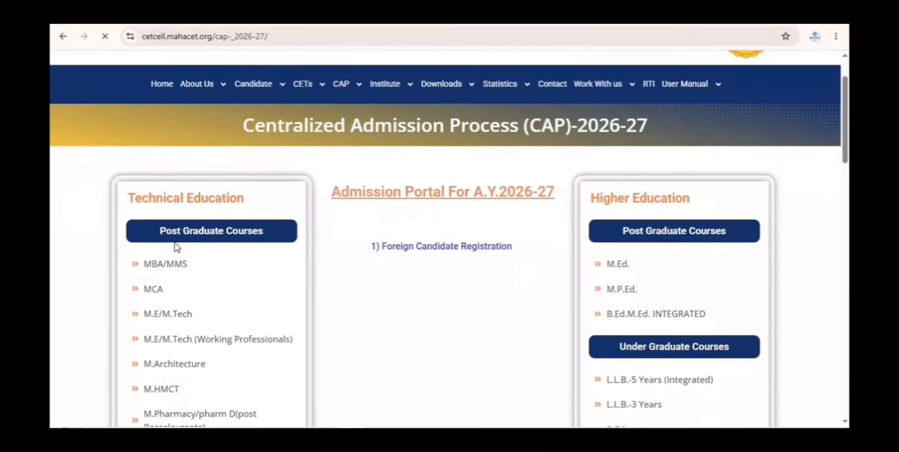
{"action": "scroll", "coordinate": [175, 245], "scroll_direction": "down", "scroll_amount": 9}
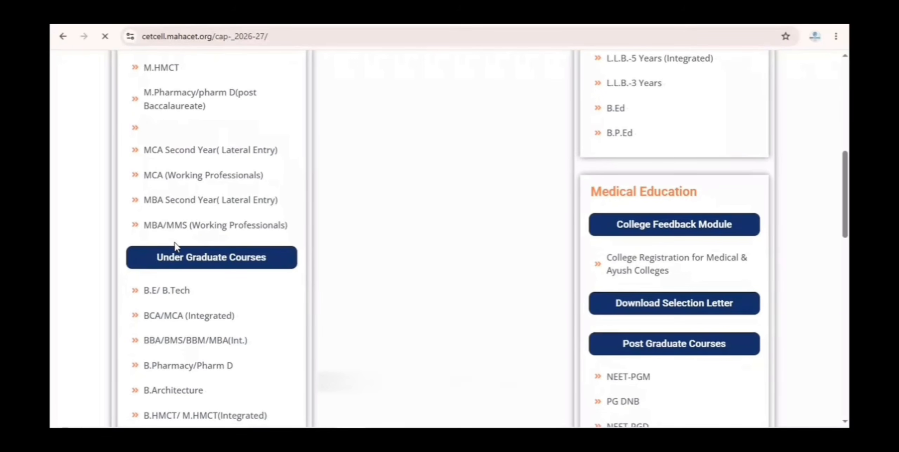
{"action": "scroll", "coordinate": [175, 242], "scroll_direction": "up", "scroll_amount": 1}
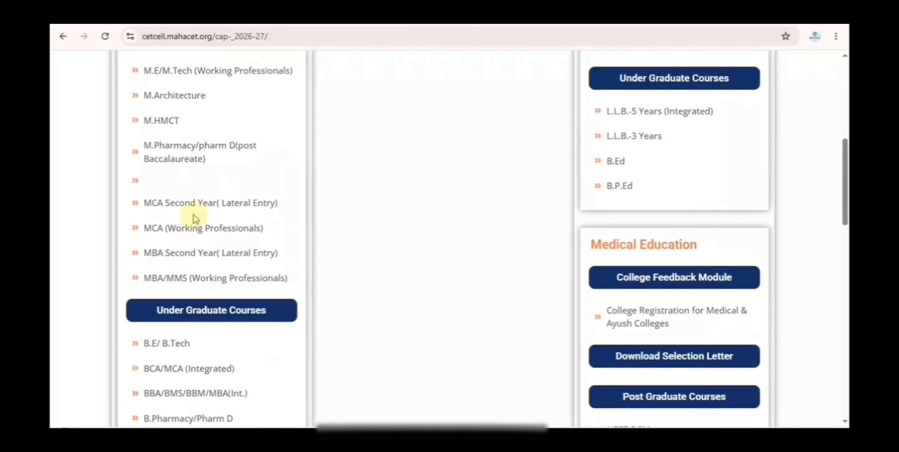
{"action": "left_click", "coordinate": [199, 159]}
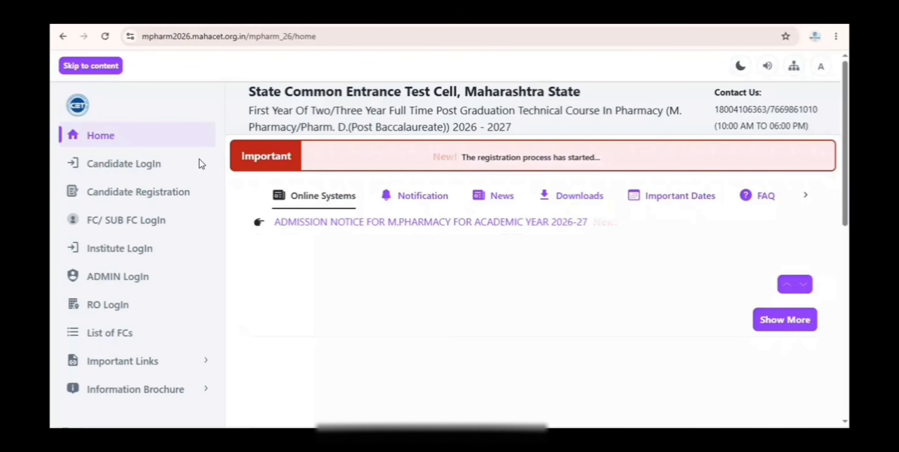
Step: Start candidate registration as a new user and enter the candidate's email address
{"action": "left_click", "coordinate": [146, 192]}
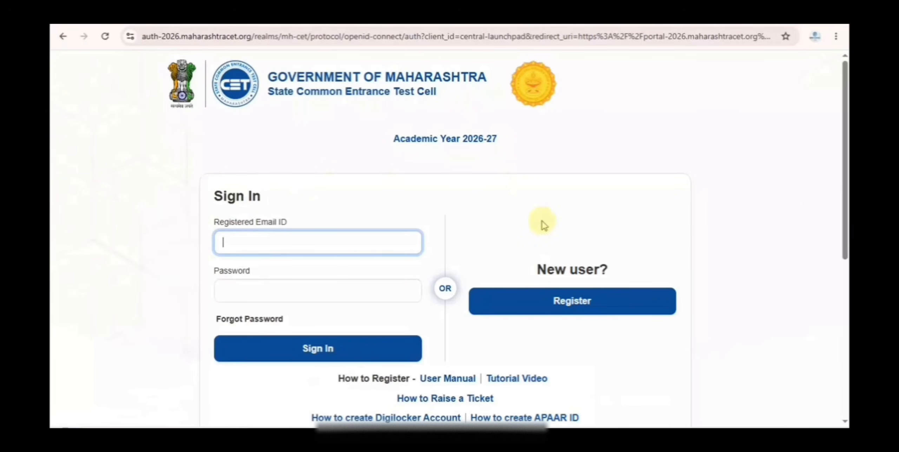
{"action": "left_click", "coordinate": [583, 302]}
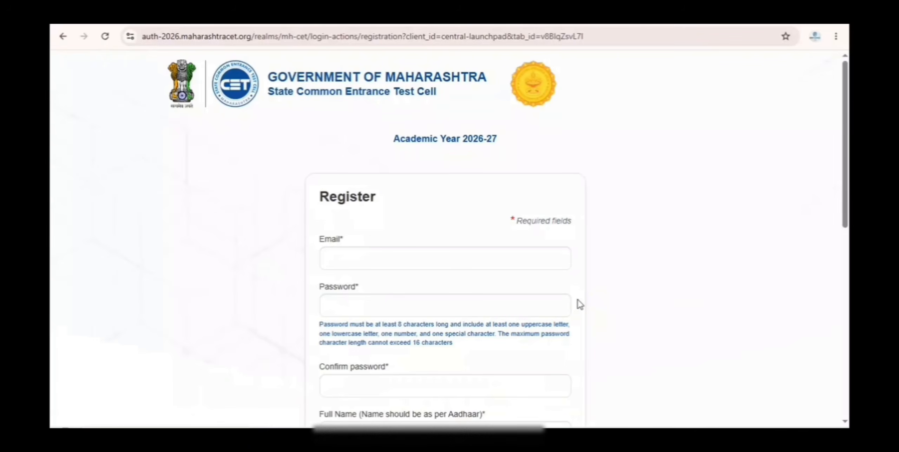
{"action": "left_click", "coordinate": [464, 256]}
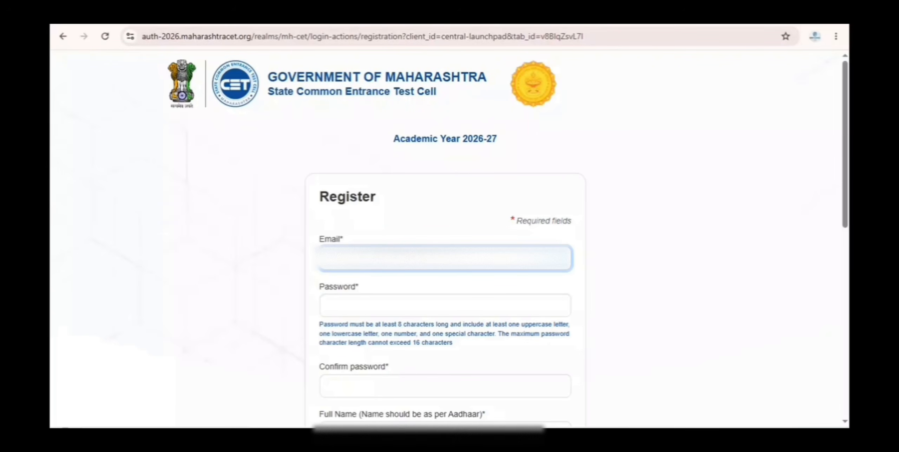
{"action": "key", "text": "ctrl+v"}
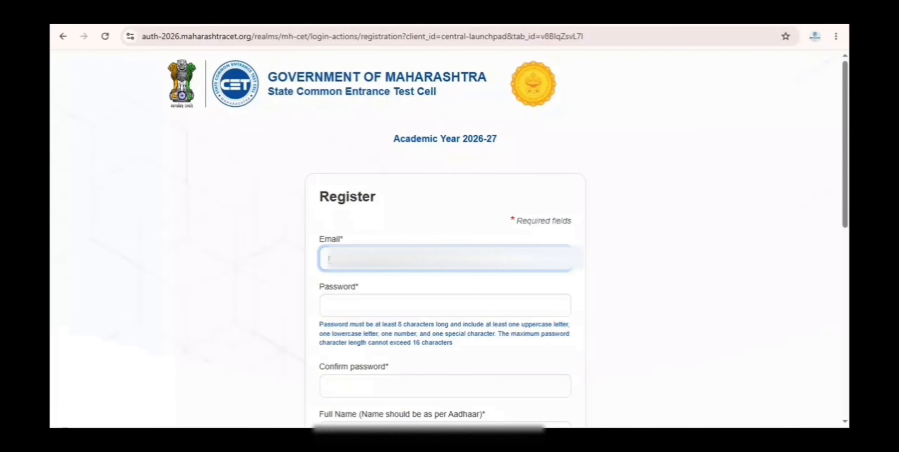
Step: Enter the account password and repeat it in the Confirm password field
{"action": "left_click", "coordinate": [432, 303]}
{"action": "type", "text": "••"}
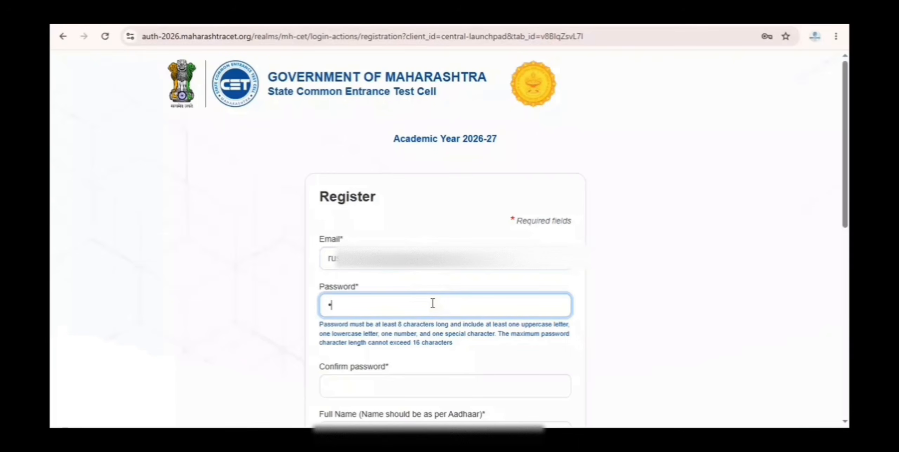
{"action": "type", "text": "••••••••"}
{"action": "key", "text": "Tab"}
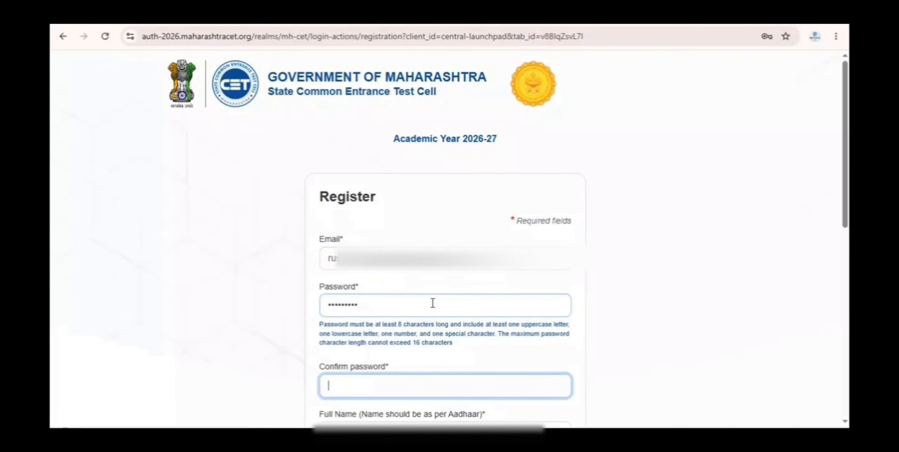
{"action": "type", "text": "••••••••••"}
Step: Fill in the candidate's full name as per Aadhaar
{"action": "scroll", "coordinate": [432, 302], "scroll_direction": "down", "scroll_amount": 3}
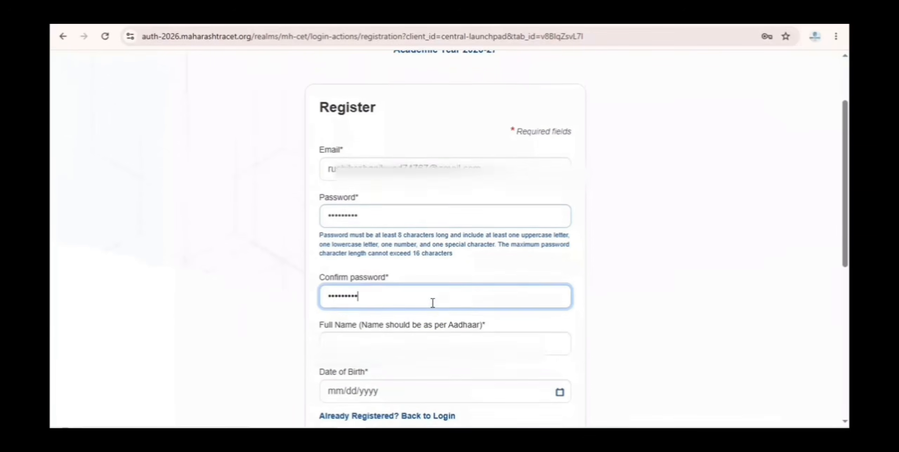
{"action": "left_click", "coordinate": [384, 334]}
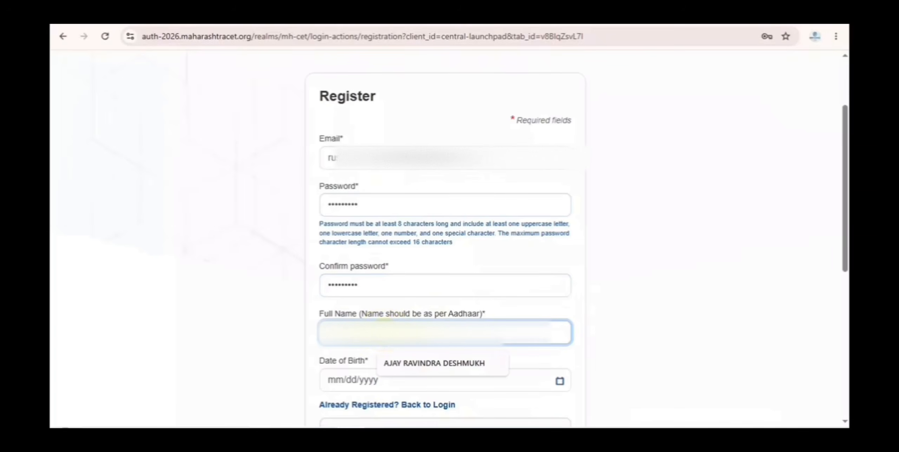
{"action": "left_click", "coordinate": [496, 363]}
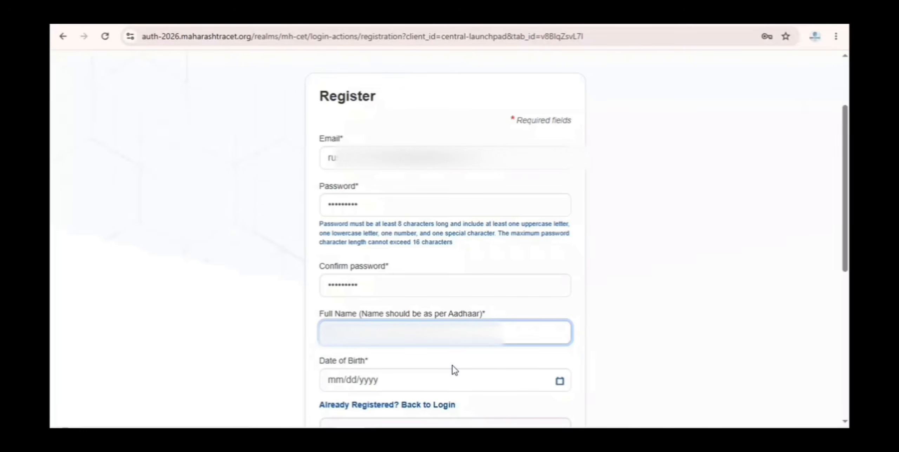
Step: Set the candidate's date of birth with the calendar and submit the registration form
{"action": "scroll", "coordinate": [453, 365], "scroll_direction": "down", "scroll_amount": 1}
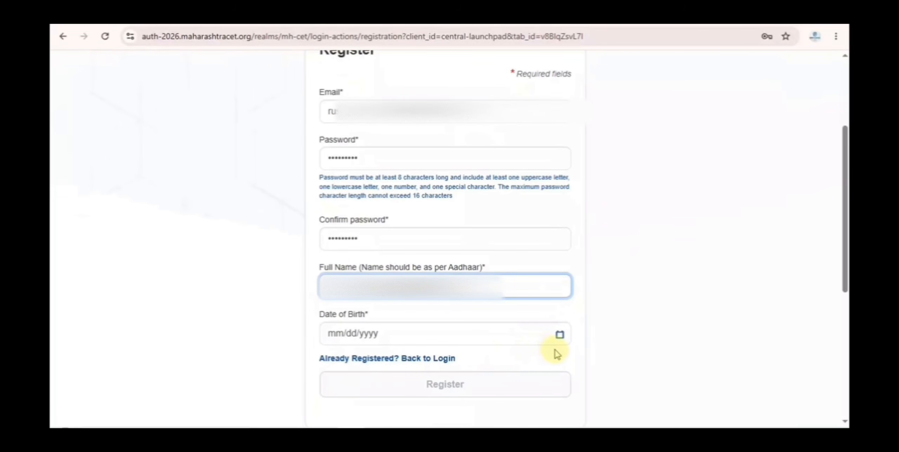
{"action": "left_click", "coordinate": [558, 336]}
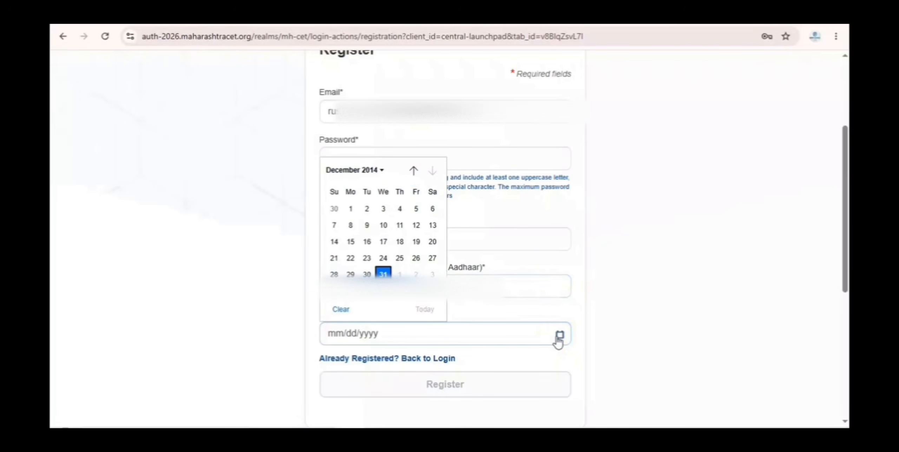
{"action": "left_click", "coordinate": [379, 172]}
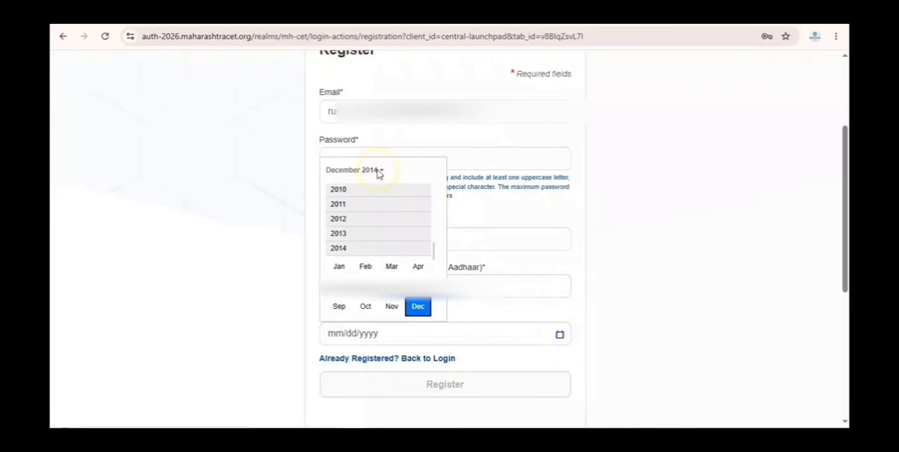
{"action": "scroll", "coordinate": [372, 203], "scroll_direction": "up", "scroll_amount": 2}
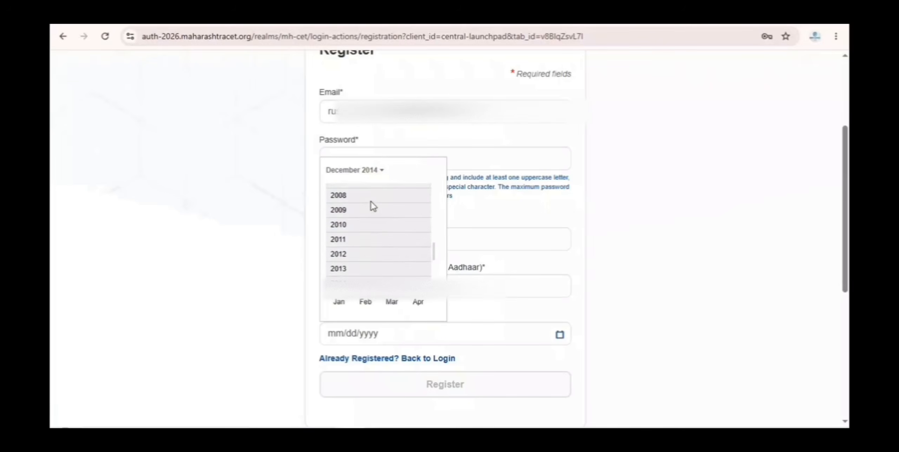
{"action": "scroll", "coordinate": [371, 201], "scroll_direction": "up", "scroll_amount": 4}
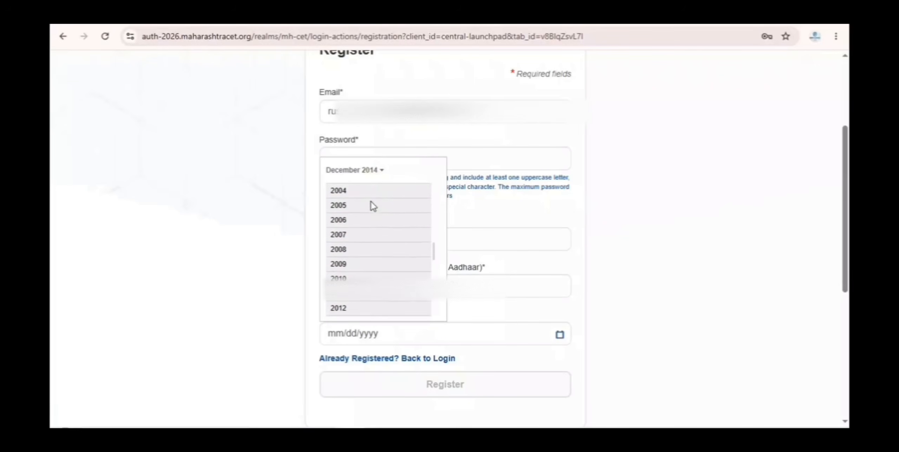
{"action": "scroll", "coordinate": [371, 203], "scroll_direction": "up", "scroll_amount": 1}
{"action": "left_click", "coordinate": [343, 202]}
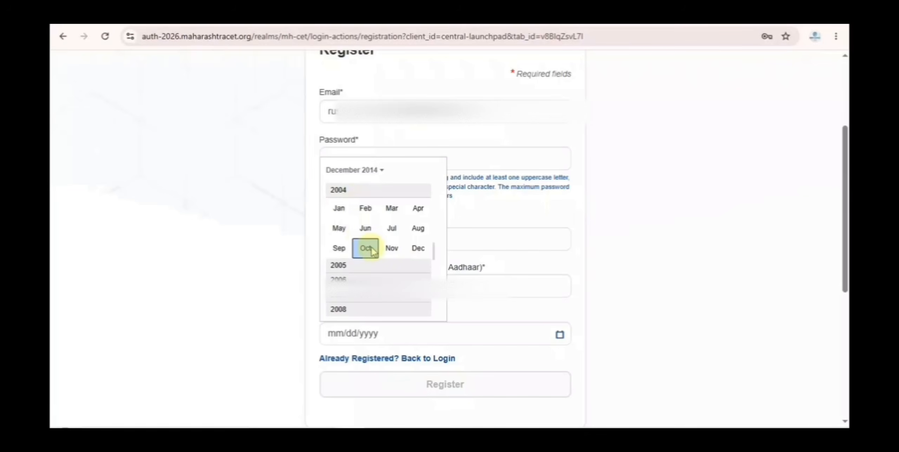
{"action": "left_click", "coordinate": [417, 228]}
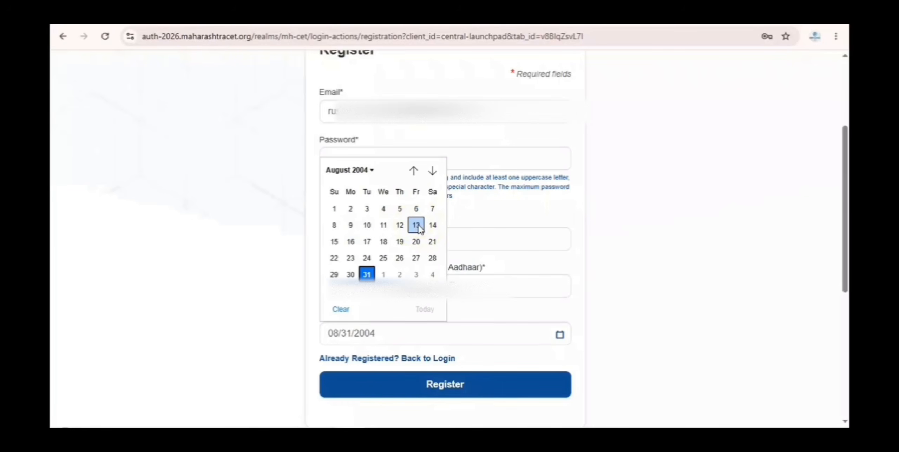
{"action": "left_click", "coordinate": [384, 242]}
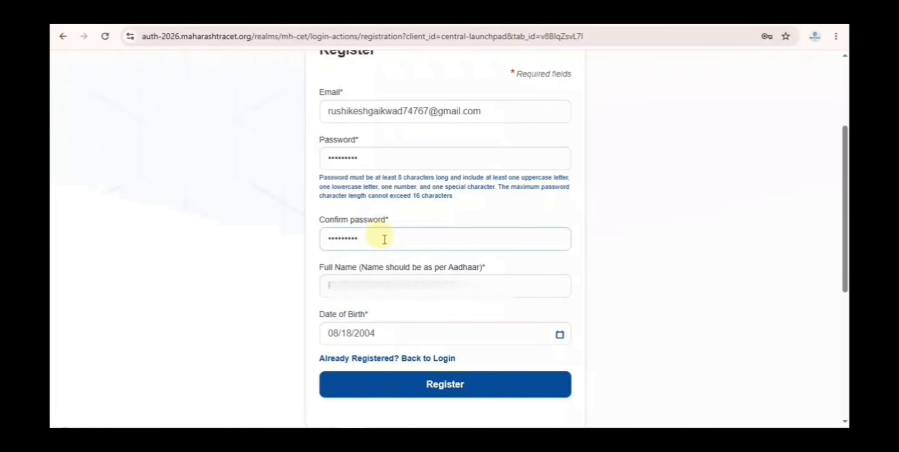
{"action": "left_click", "coordinate": [455, 389]}
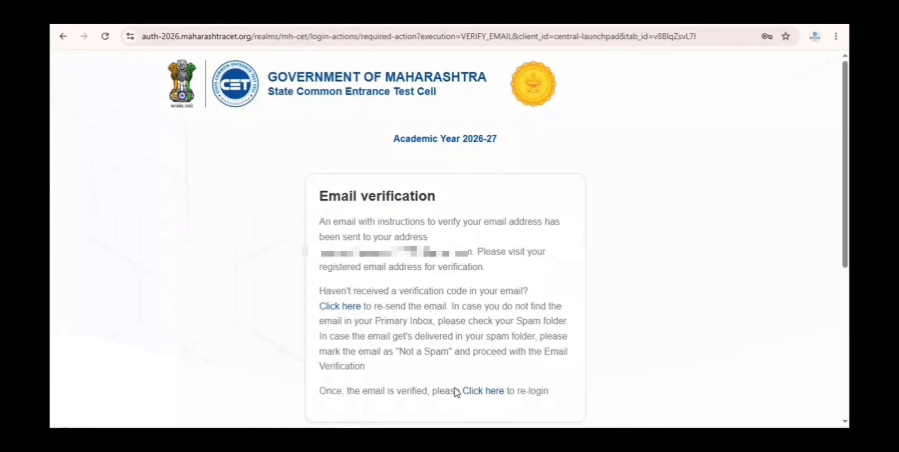
Step: Go from the email verification page to re-login, enter the account password and sign in
{"action": "left_click", "coordinate": [474, 392]}
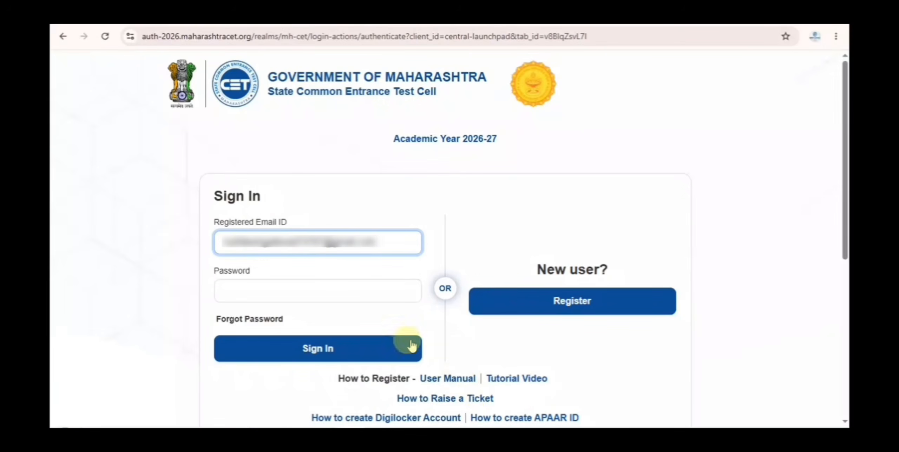
{"action": "left_click", "coordinate": [327, 290]}
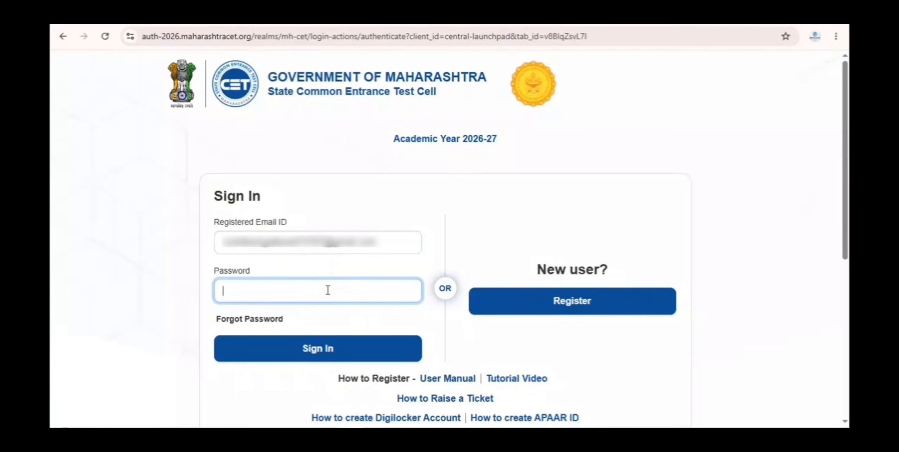
{"action": "type", "text": "**********"}
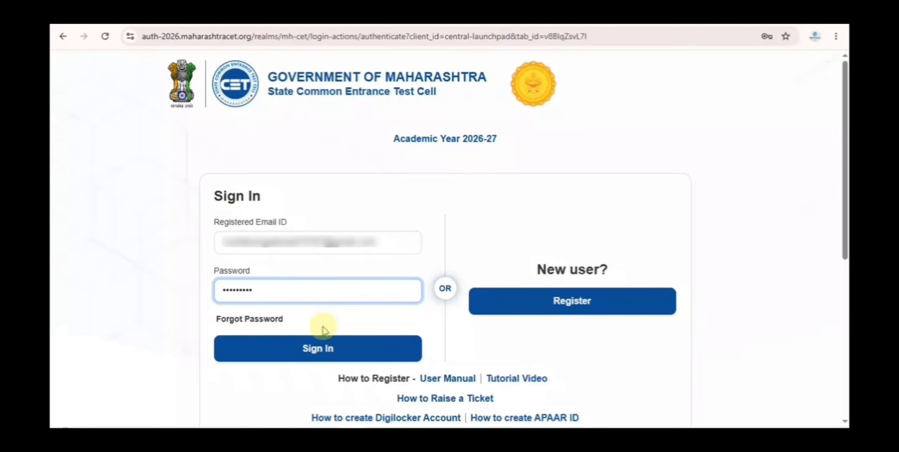
{"action": "left_click", "coordinate": [318, 348]}
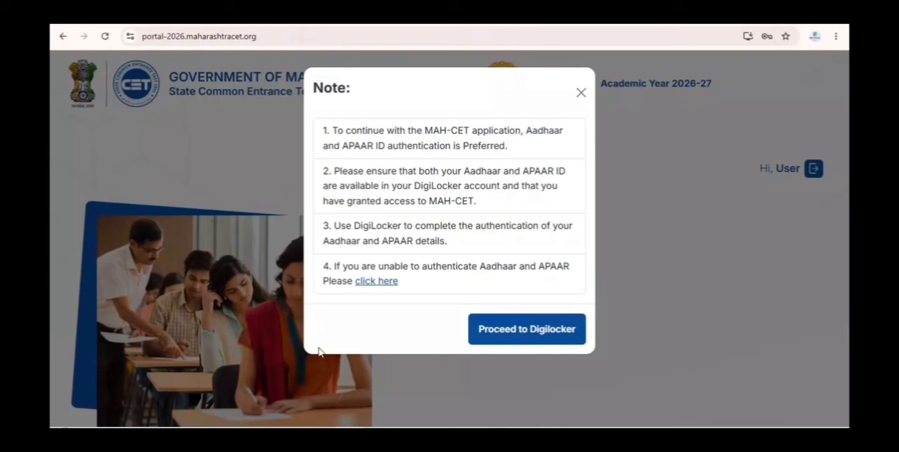
Step: Proceed to DigiLocker, enter the candidate's Aadhaar number and continue to the OTP verification
{"action": "left_click", "coordinate": [489, 337]}
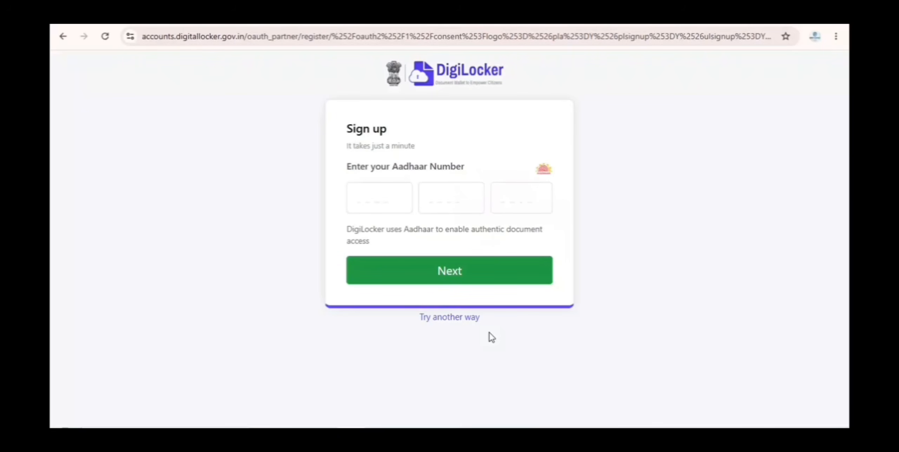
{"action": "left_click", "coordinate": [360, 197]}
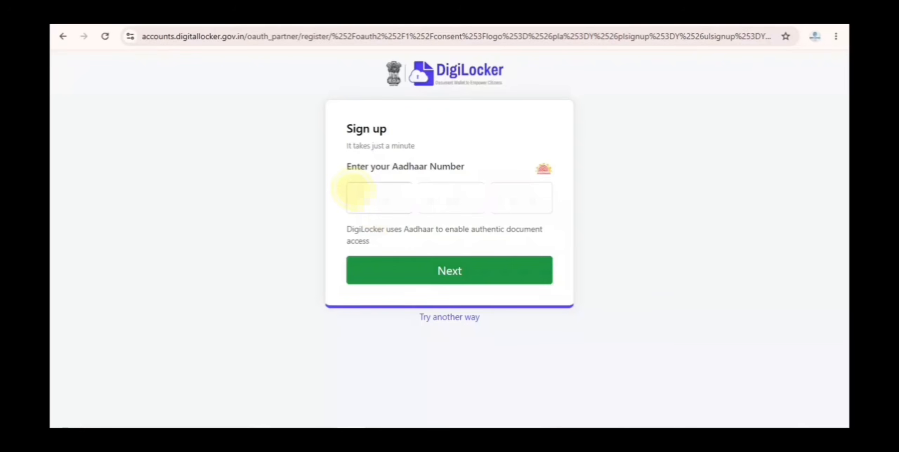
{"action": "type", "text": "••"}
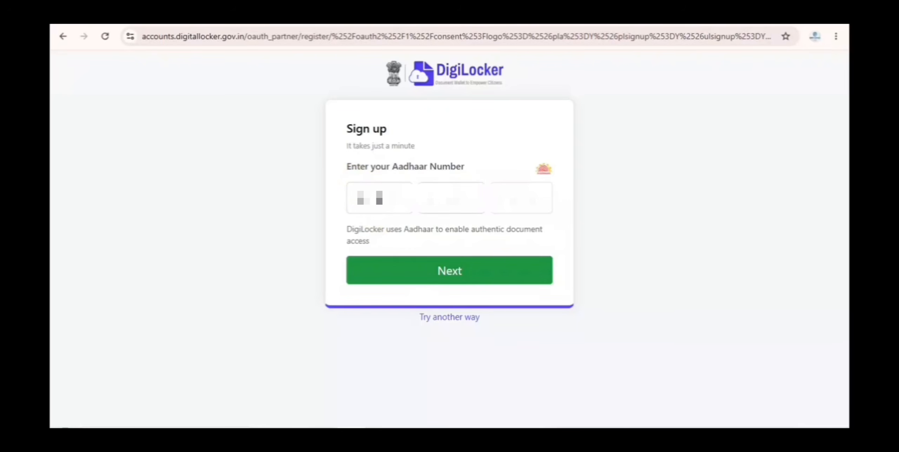
{"action": "type", "text": "•••••••"}
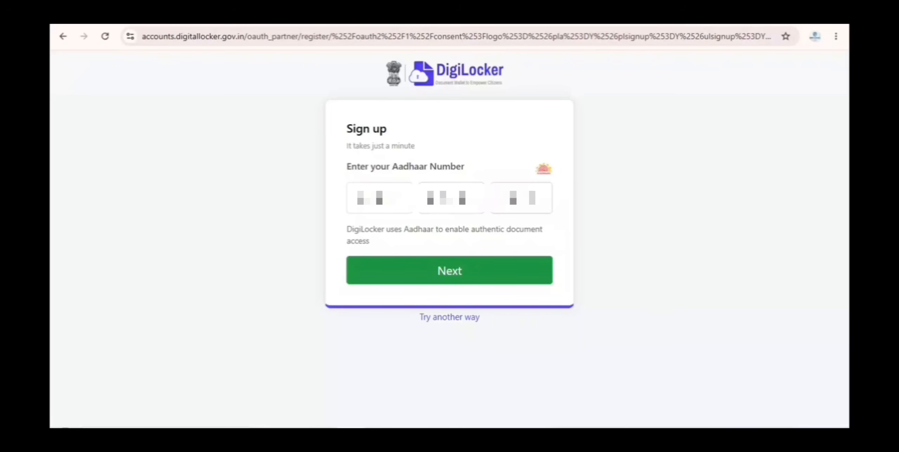
{"action": "left_click", "coordinate": [449, 272]}
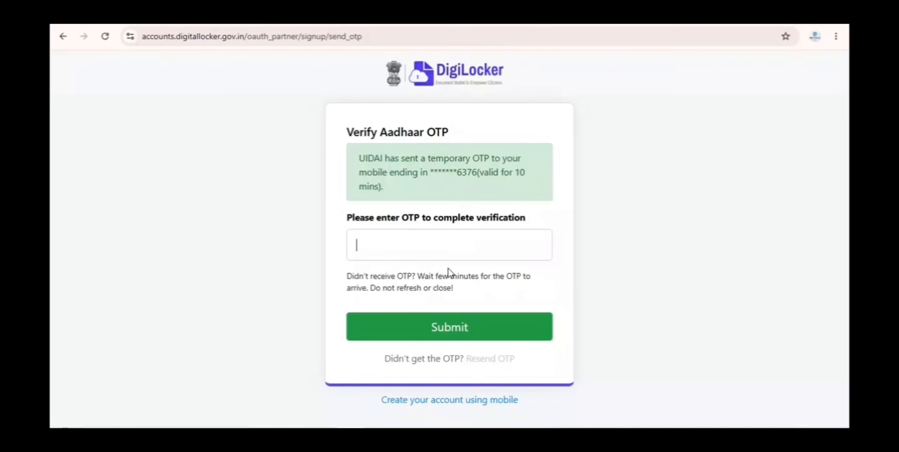
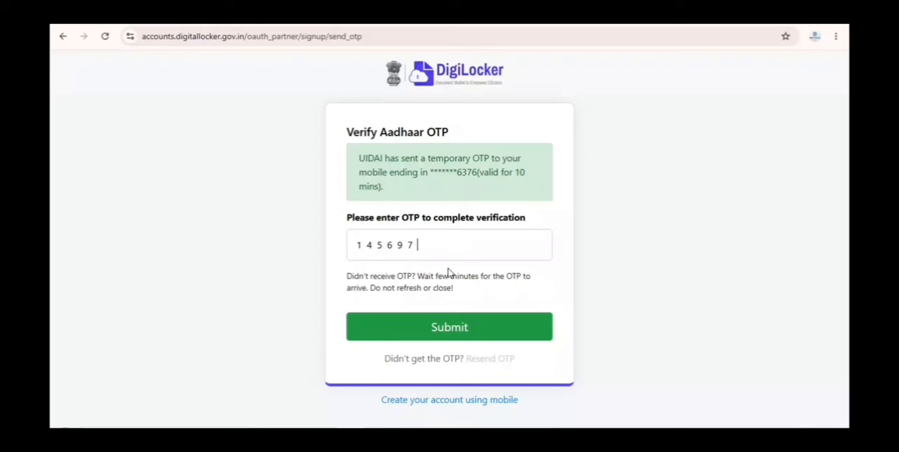
Step: Enter the Aadhaar OTP for DigiLocker verification and submit it
{"action": "left_click", "coordinate": [459, 332]}
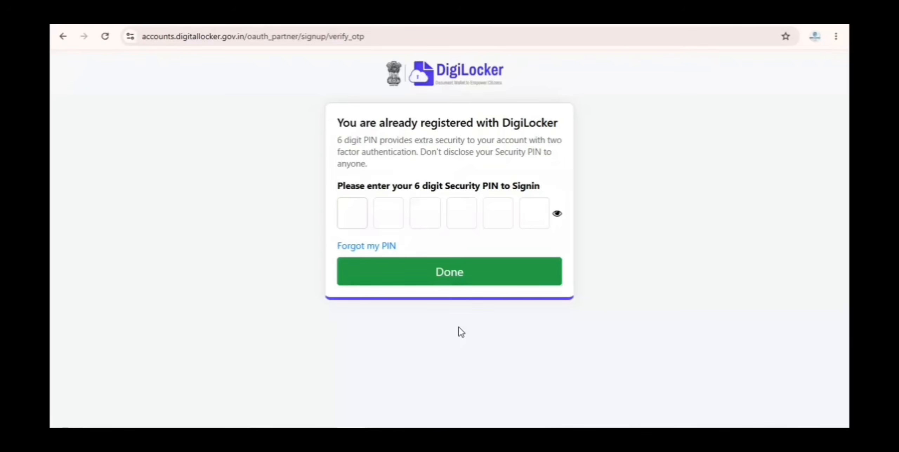
Step: Sign in to the existing DigiLocker account by entering the 6-digit security PIN
{"action": "type", "text": "******"}
{"action": "left_click", "coordinate": [451, 273]}
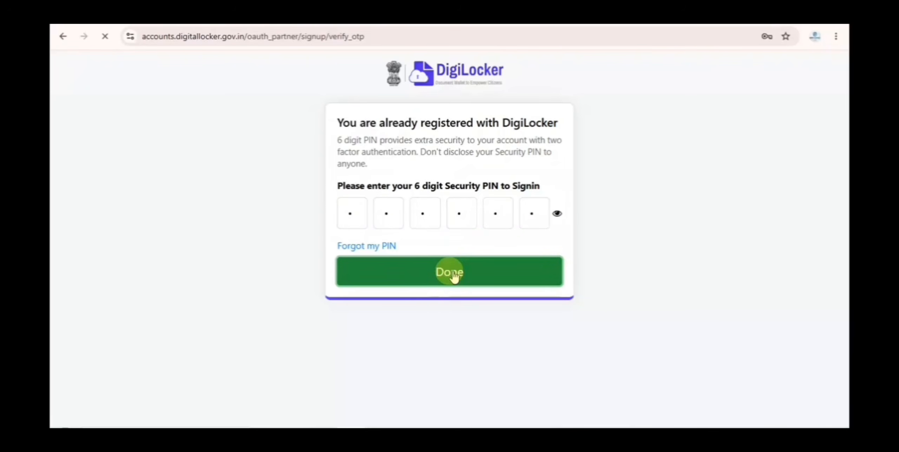
{"action": "left_click", "coordinate": [453, 276]}
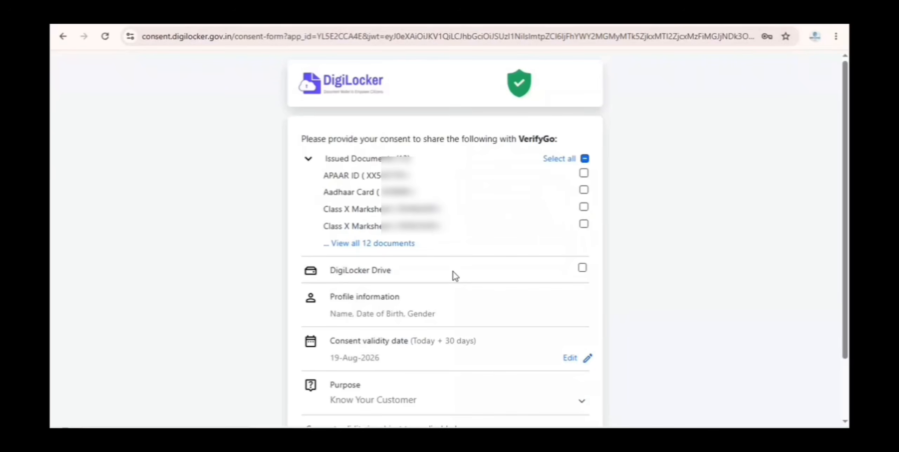
Step: Select the APAAR ID and Aadhaar Card for sharing and allow the consent request for VerifyGo
{"action": "left_click", "coordinate": [548, 223]}
{"action": "left_click", "coordinate": [584, 173]}
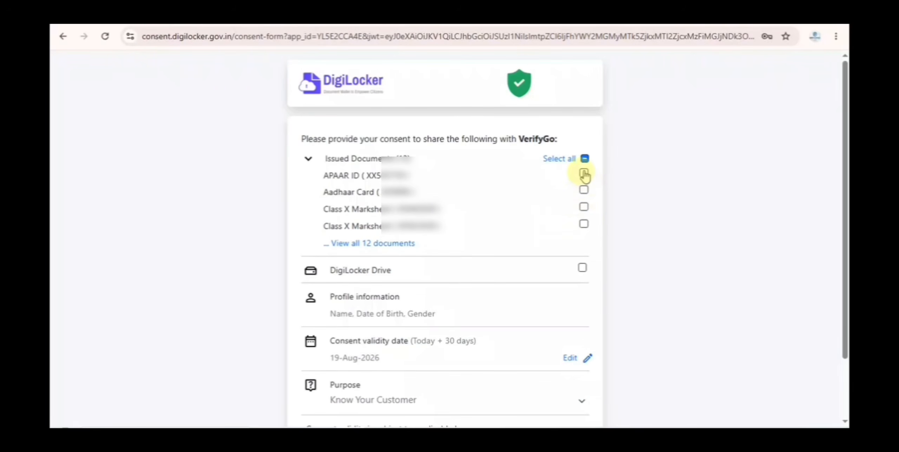
{"action": "left_click", "coordinate": [583, 190]}
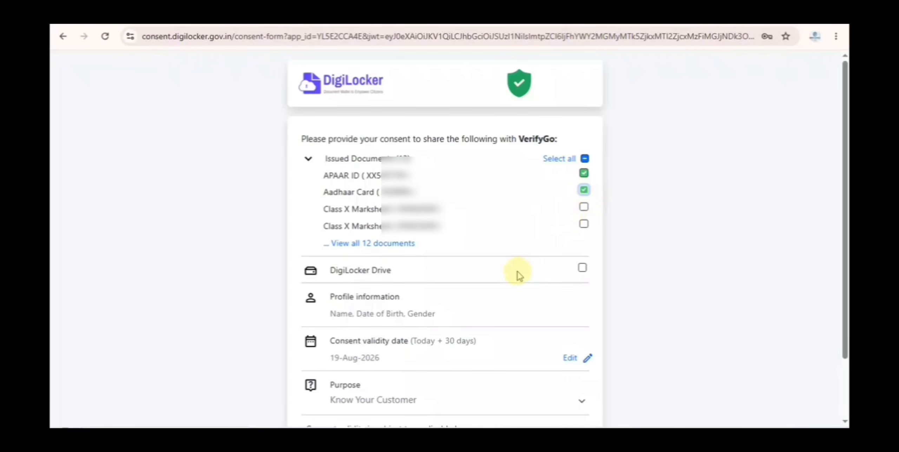
{"action": "scroll", "coordinate": [518, 275], "scroll_direction": "down", "scroll_amount": 2}
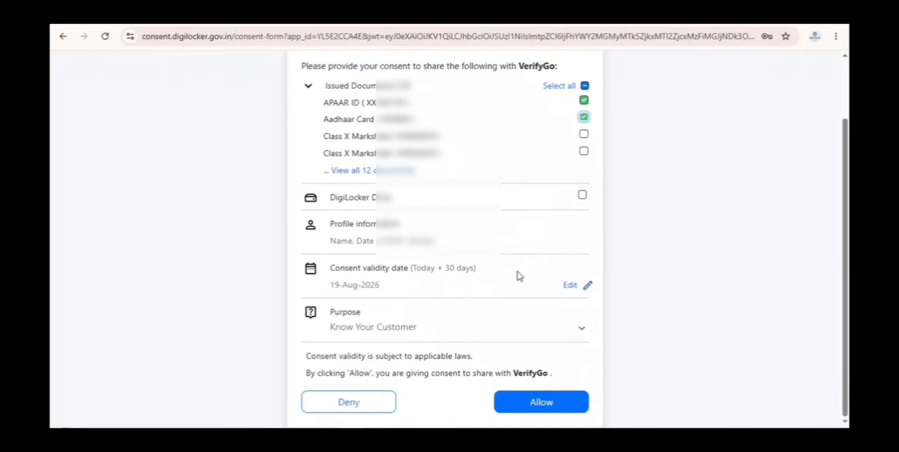
{"action": "left_click", "coordinate": [544, 402]}
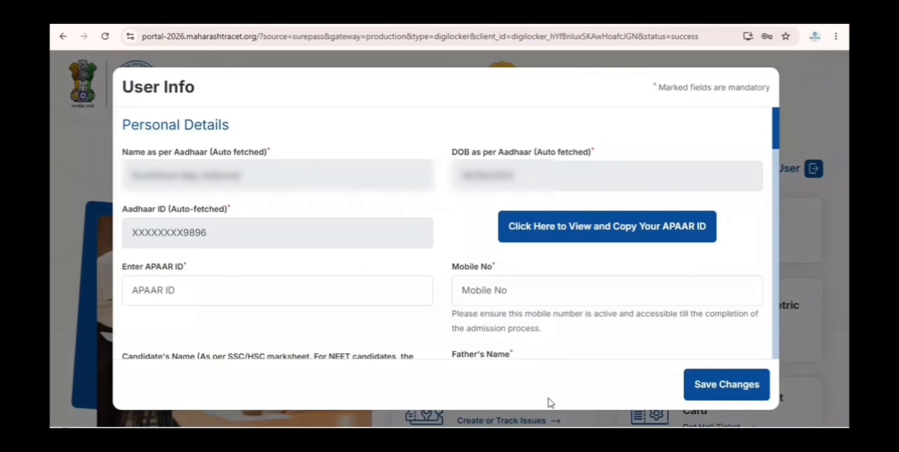
Step: View the candidate's APAAR ID document, copy the ID and paste it into the APAAR ID field
{"action": "left_click", "coordinate": [625, 233]}
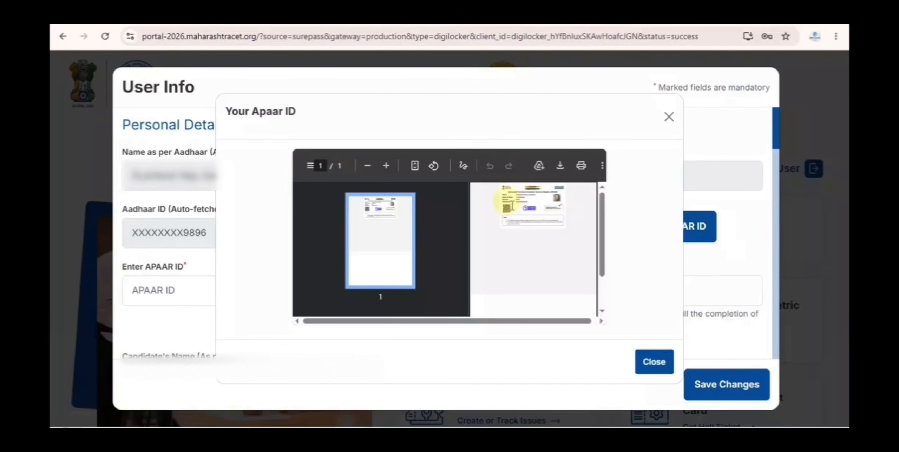
{"action": "right_click", "coordinate": [530, 202]}
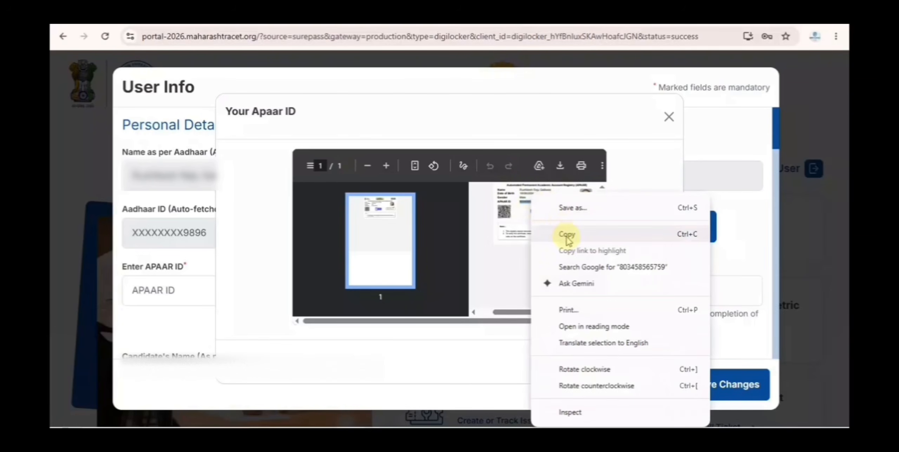
{"action": "left_click", "coordinate": [567, 234]}
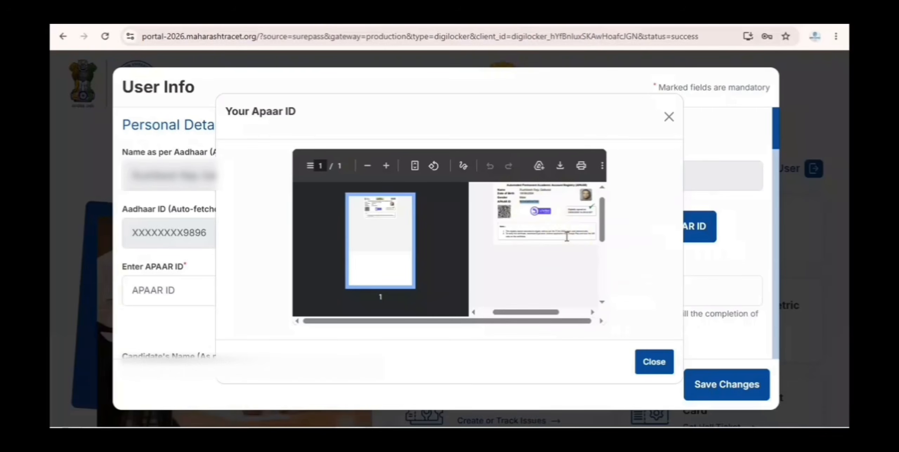
{"action": "left_click", "coordinate": [650, 366]}
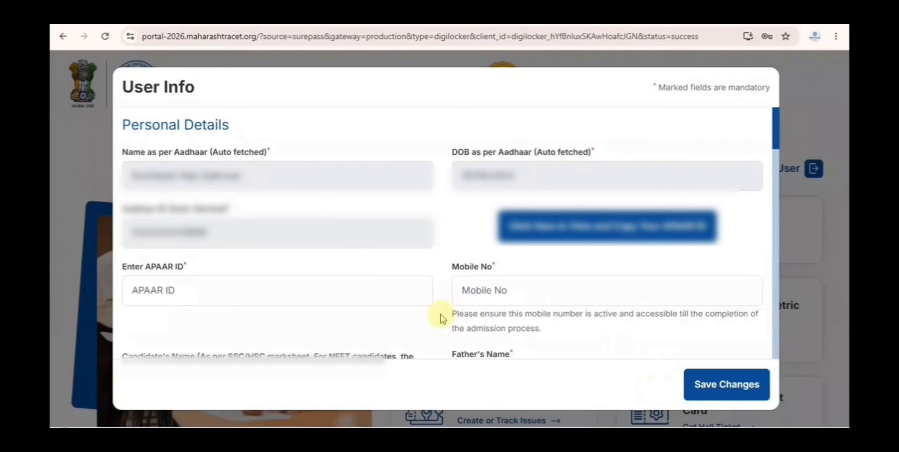
{"action": "left_click", "coordinate": [368, 286]}
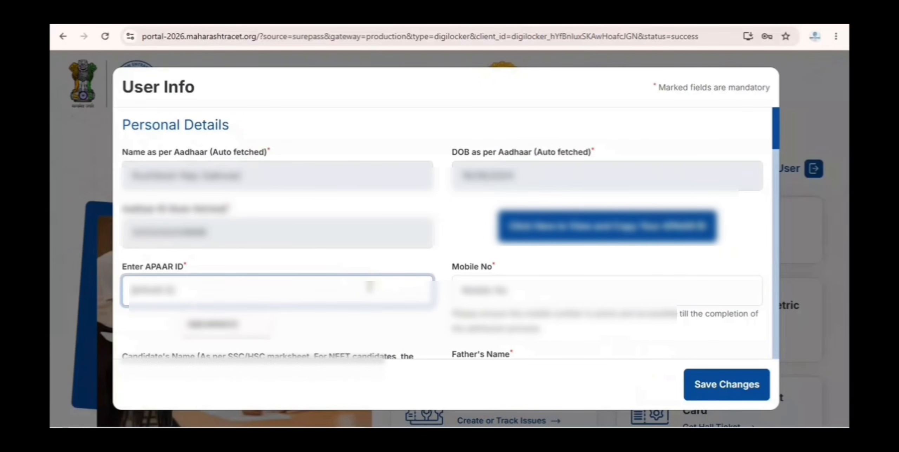
{"action": "key", "text": "ctrl+v"}
Step: Enter the candidate's mobile number in the personal details
{"action": "left_click", "coordinate": [460, 284]}
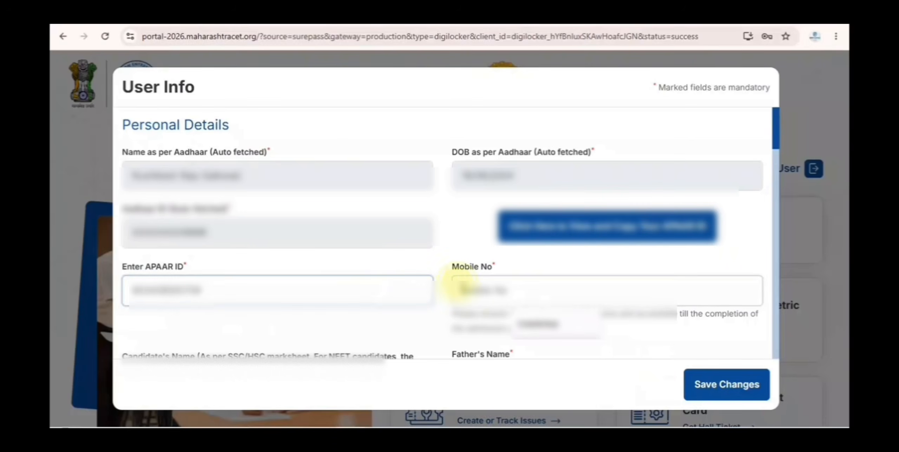
{"action": "left_click", "coordinate": [536, 286]}
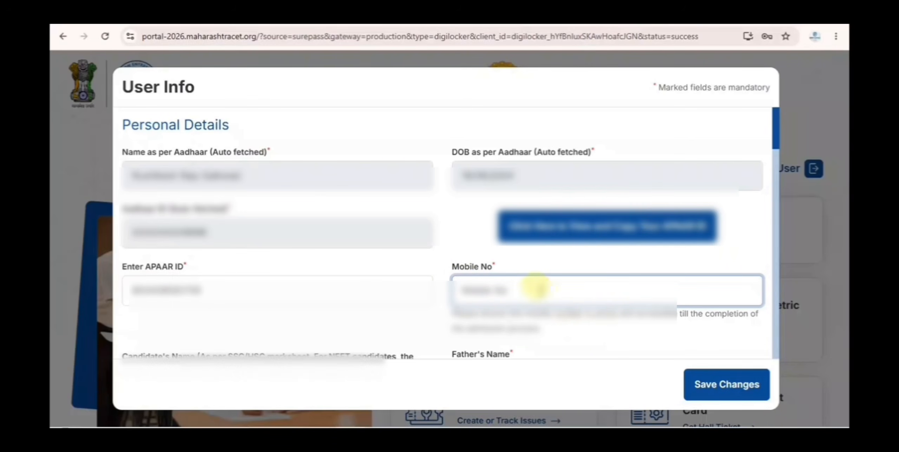
{"action": "type", "text": "902"}
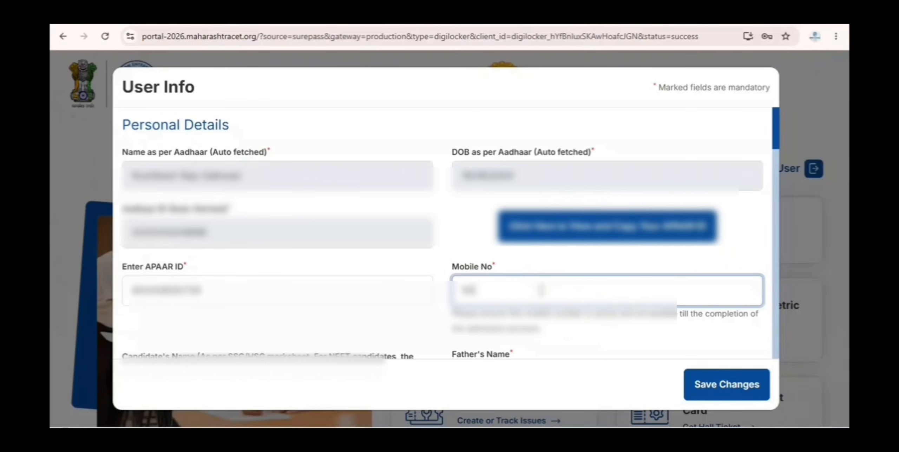
{"action": "type", "text": "20000000"}
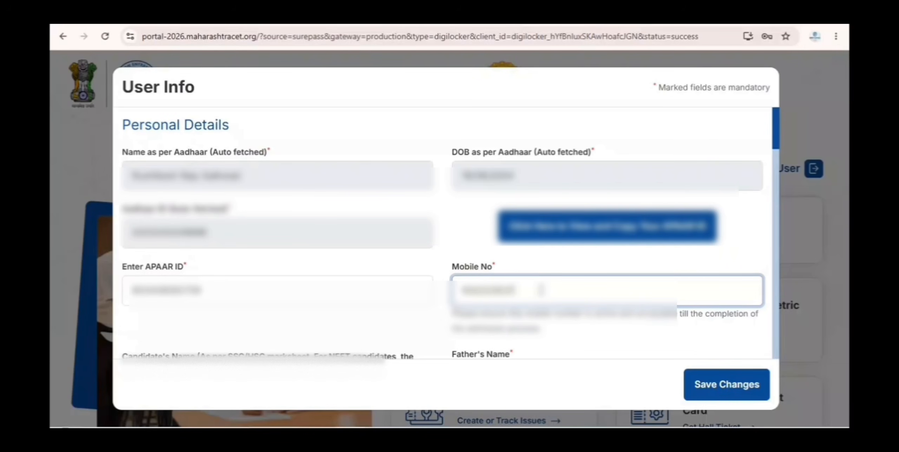
{"action": "type", "text": "00"}
Step: Fill in the candidate's full name as per the SSC/HSC marksheet
{"action": "scroll", "coordinate": [540, 290], "scroll_direction": "down", "scroll_amount": 4}
{"action": "scroll", "coordinate": [541, 290], "scroll_direction": "down", "scroll_amount": 2}
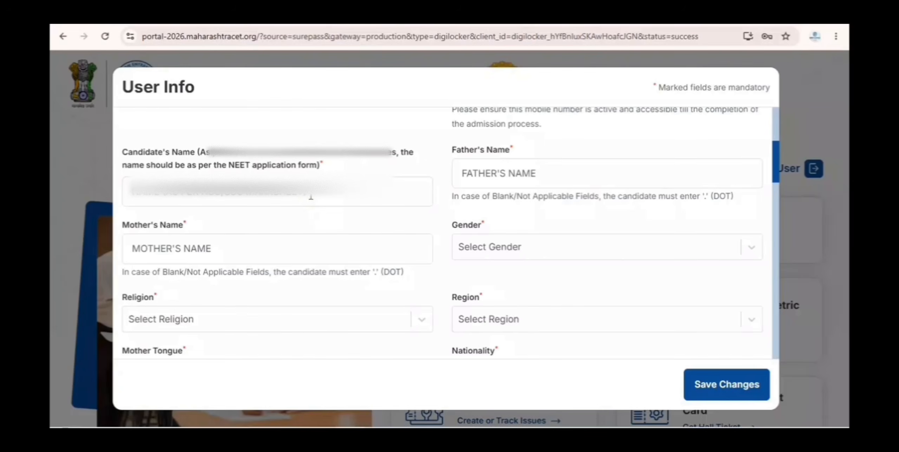
{"action": "left_click", "coordinate": [311, 196]}
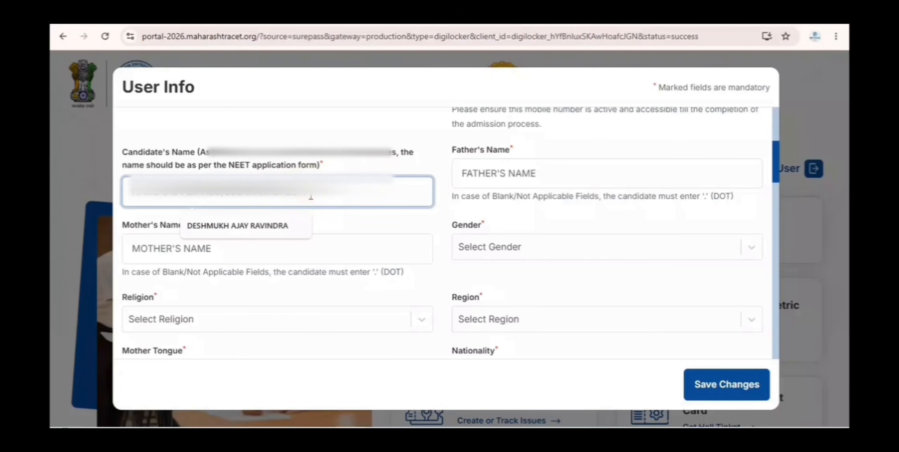
{"action": "left_click", "coordinate": [297, 225]}
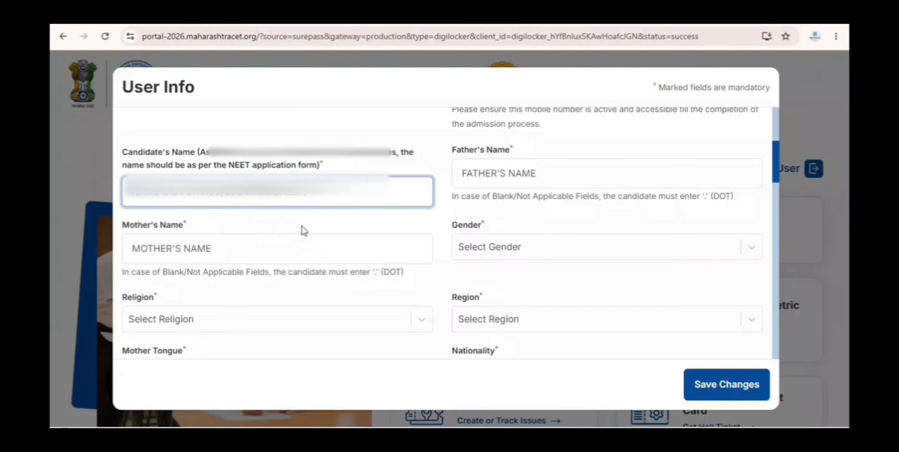
{"action": "type", "text": "DE"}
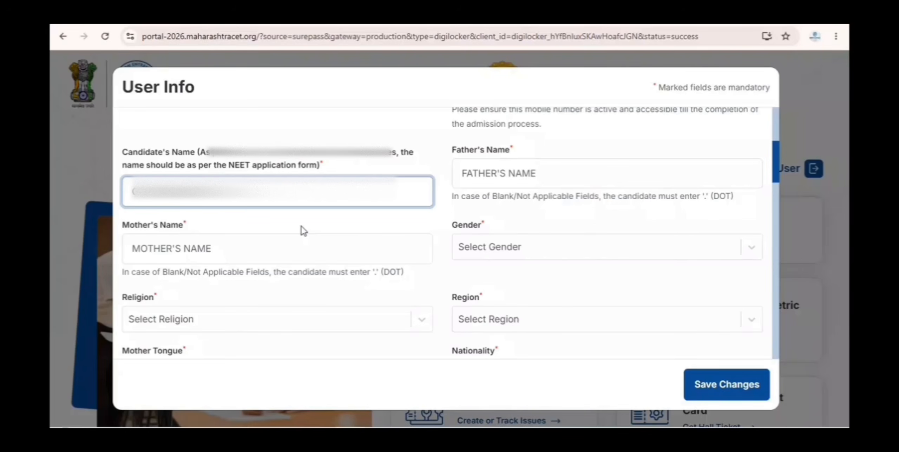
{"action": "key", "text": "Tab"}
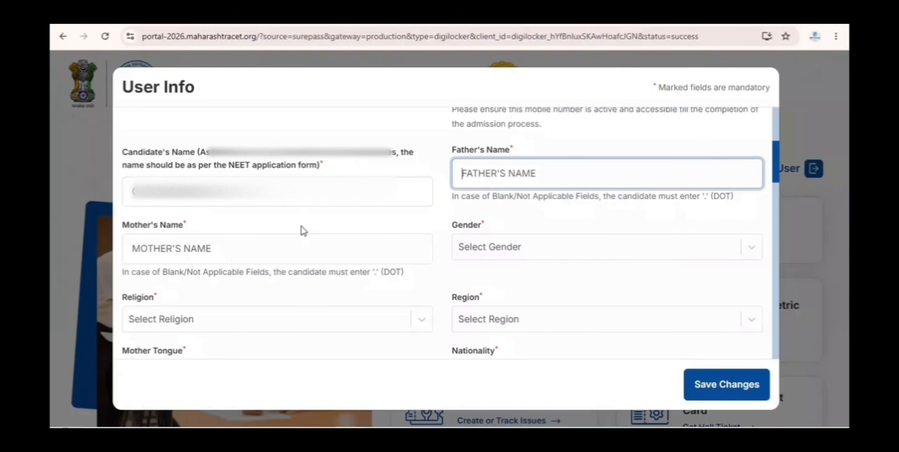
Step: Fill in the father's name and the mother's name in the personal details
{"action": "type", "text": "RAJU"}
{"action": "key", "text": "Tab"}
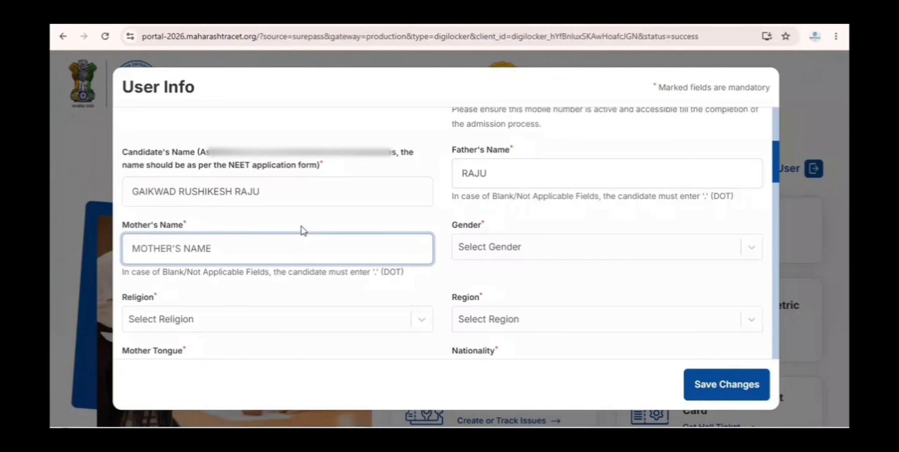
{"action": "type", "text": "MANGAL"}
{"action": "key", "text": "Tab"}
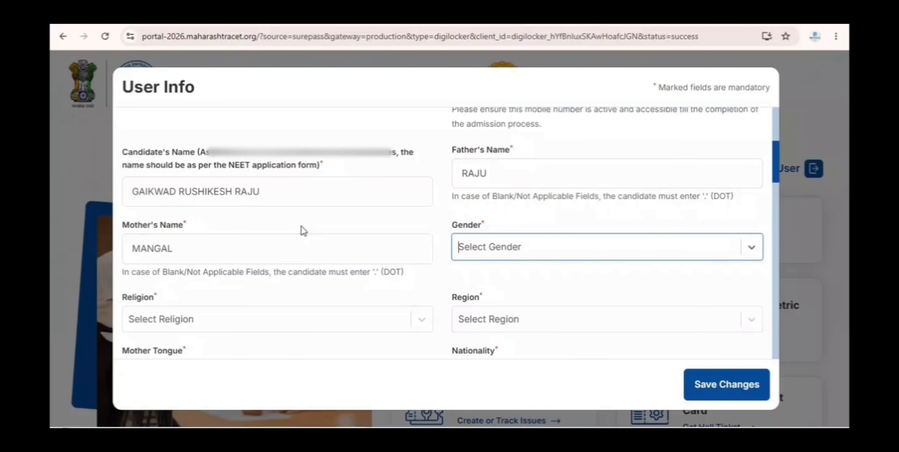
Step: Set the candidate's gender to Male and religion to Hindu
{"action": "left_click", "coordinate": [476, 247]}
{"action": "left_click", "coordinate": [479, 244]}
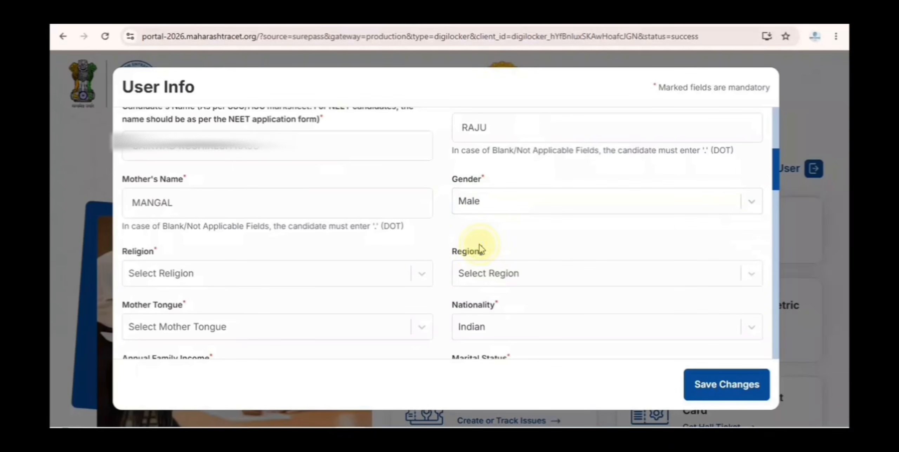
{"action": "left_click", "coordinate": [360, 268]}
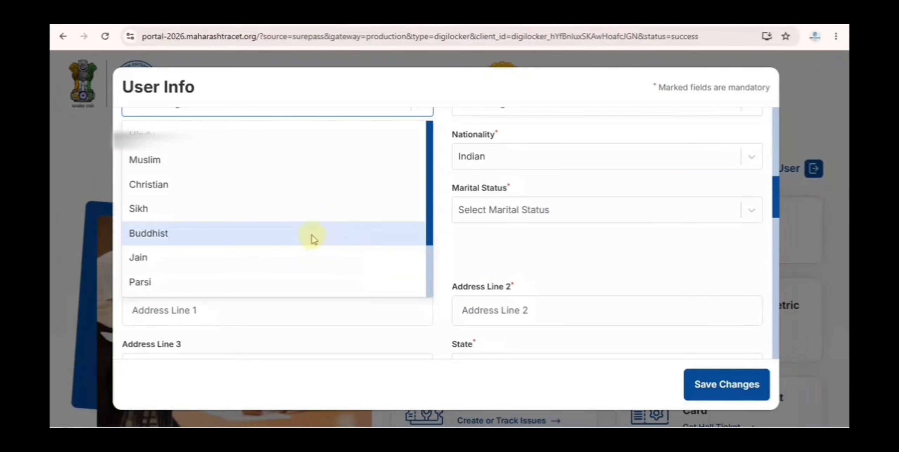
{"action": "left_click", "coordinate": [260, 147]}
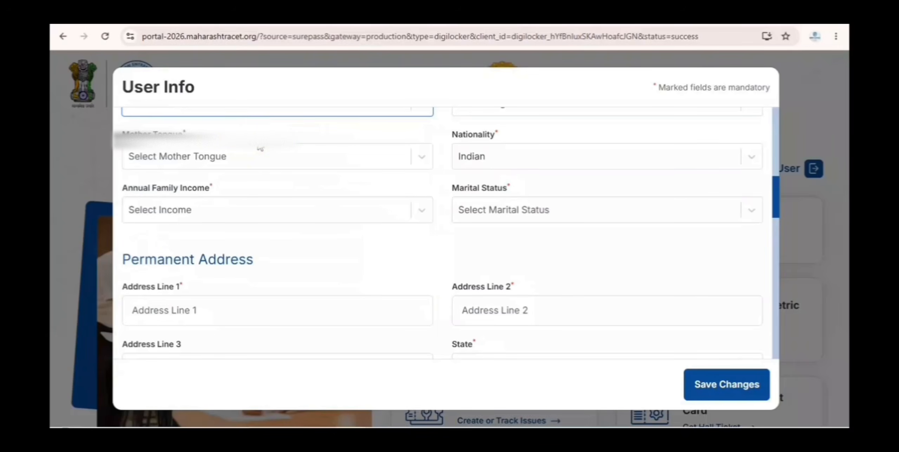
Step: Set the candidate's region to Urban and mother tongue to Marathi
{"action": "scroll", "coordinate": [281, 201], "scroll_direction": "up", "scroll_amount": 2}
{"action": "left_click", "coordinate": [466, 173]}
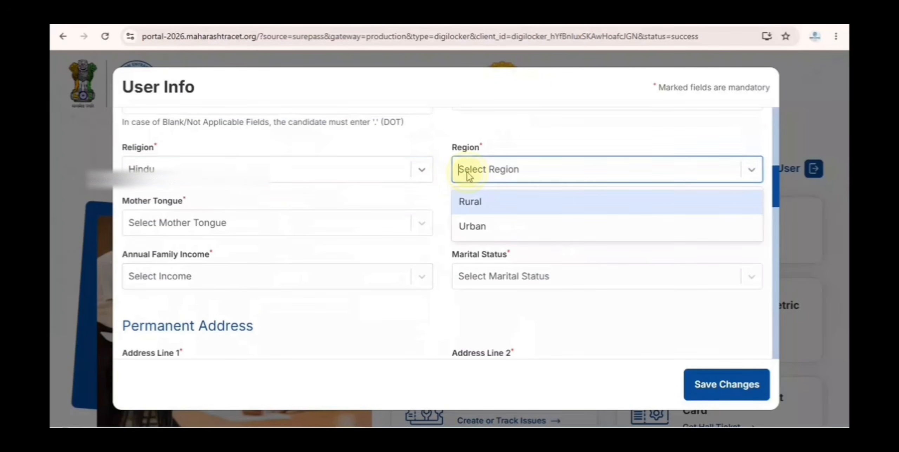
{"action": "left_click", "coordinate": [474, 225]}
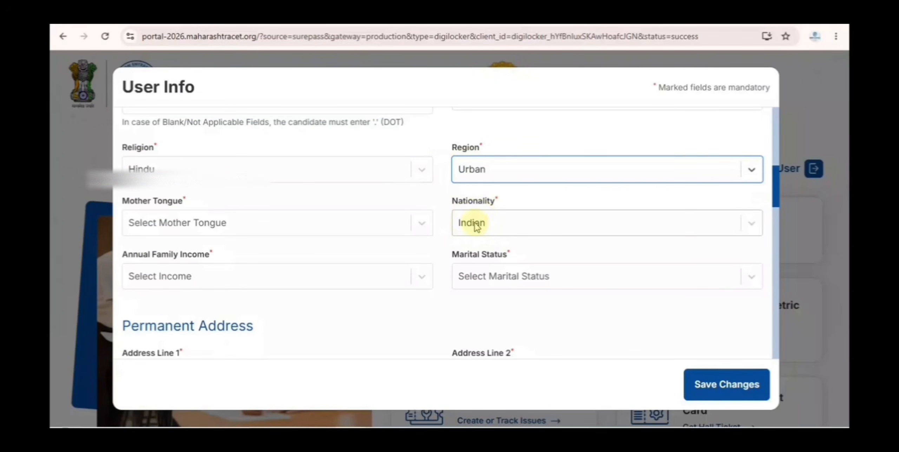
{"action": "left_click", "coordinate": [383, 219]}
{"action": "type", "text": "mar"}
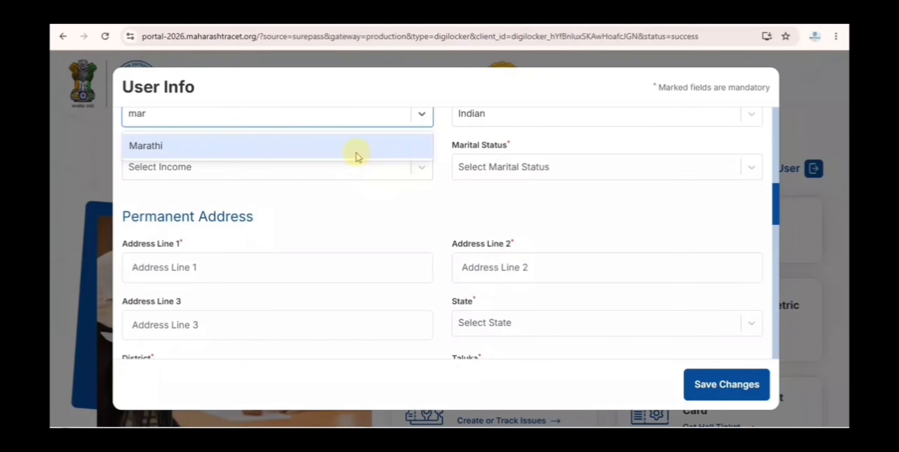
{"action": "left_click", "coordinate": [333, 148]}
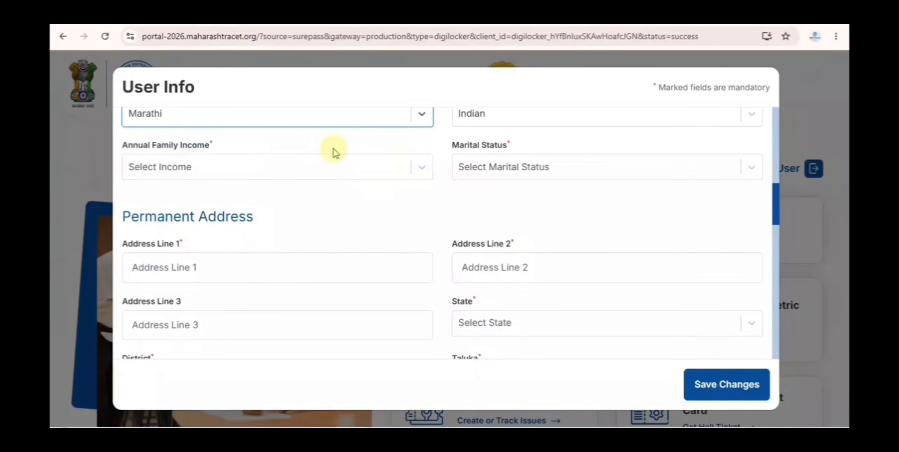
Step: Set the annual family income to the 10,00,001 - 15,00,000 range
{"action": "left_click", "coordinate": [392, 175]}
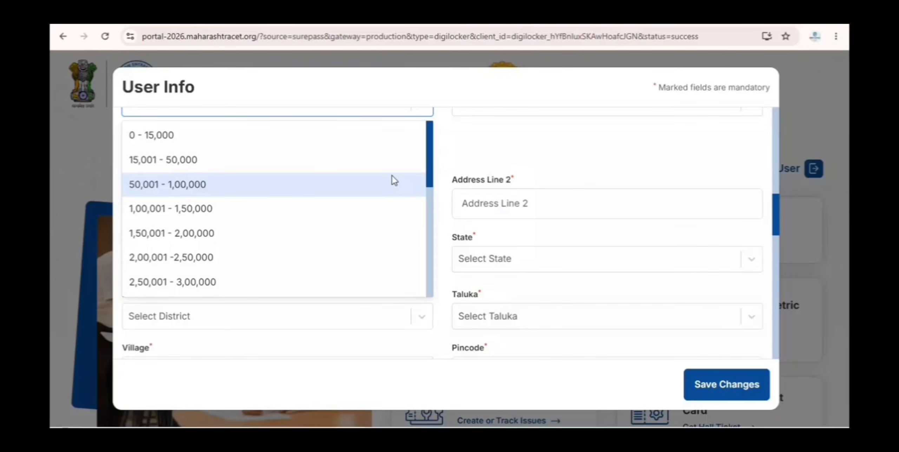
{"action": "scroll", "coordinate": [392, 174], "scroll_direction": "down", "scroll_amount": 3}
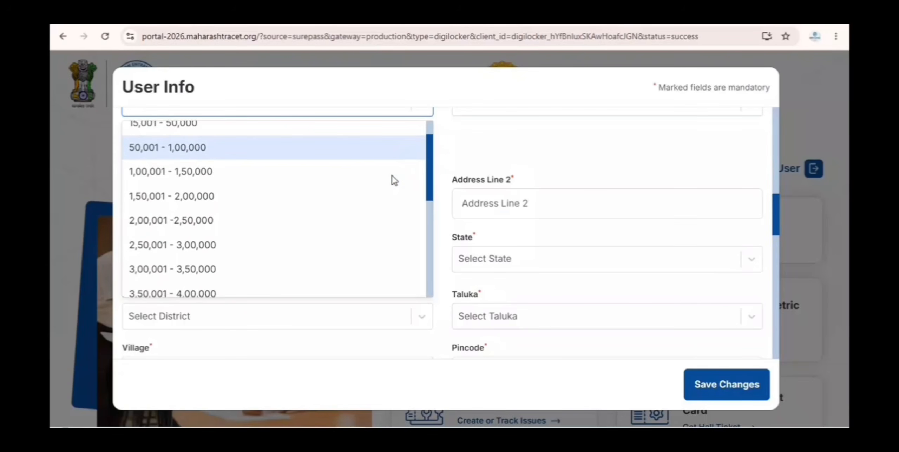
{"action": "scroll", "coordinate": [391, 174], "scroll_direction": "down", "scroll_amount": 5}
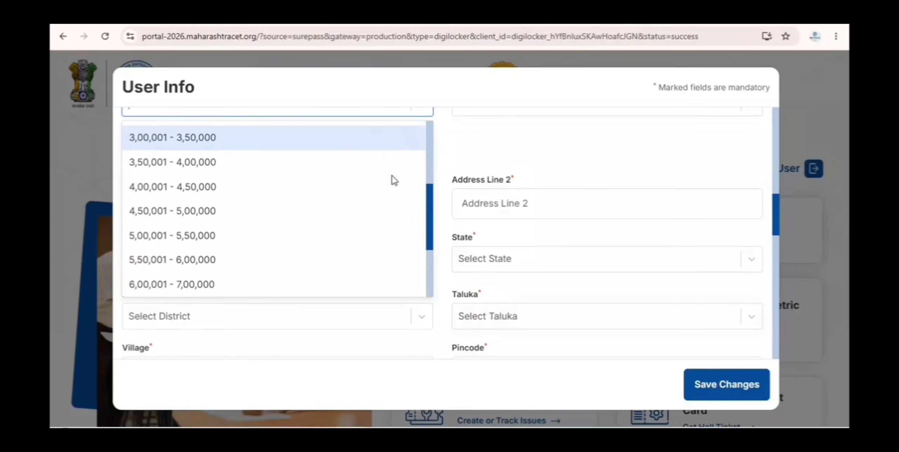
{"action": "scroll", "coordinate": [391, 174], "scroll_direction": "down", "scroll_amount": 3}
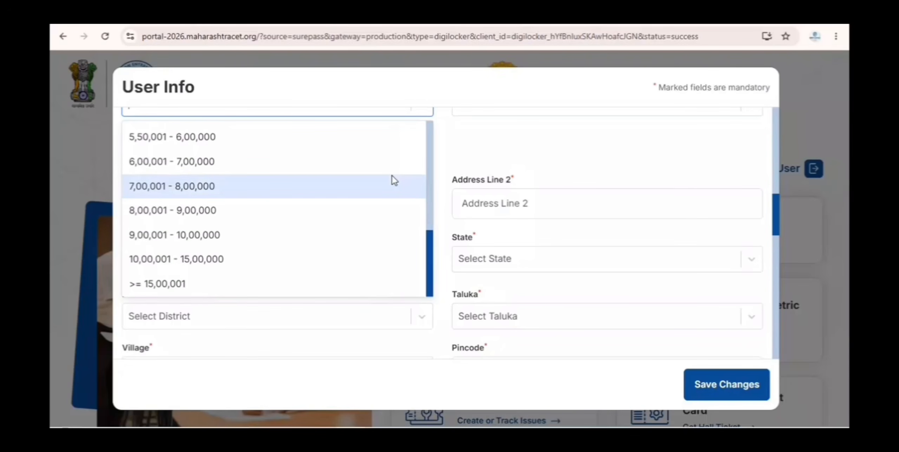
{"action": "left_click", "coordinate": [249, 259]}
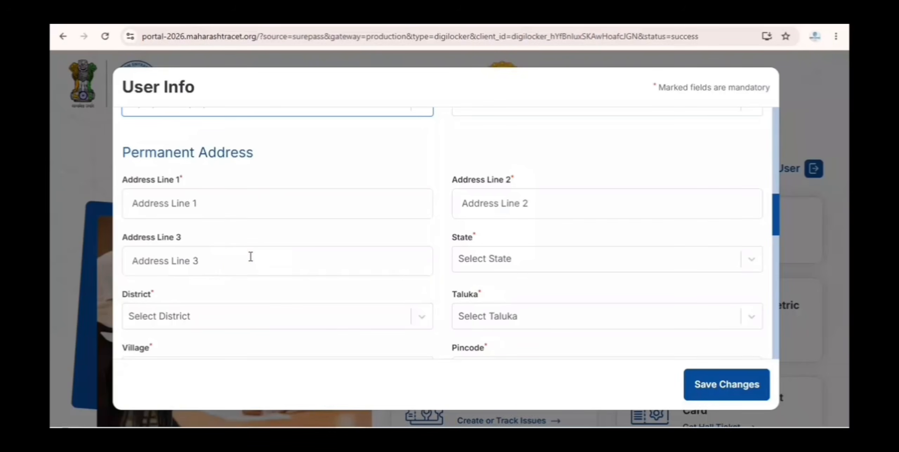
Step: Set the candidate's marital status to UnMarried in the personal details
{"action": "scroll", "coordinate": [251, 256], "scroll_direction": "up", "scroll_amount": 2}
{"action": "left_click", "coordinate": [480, 202]}
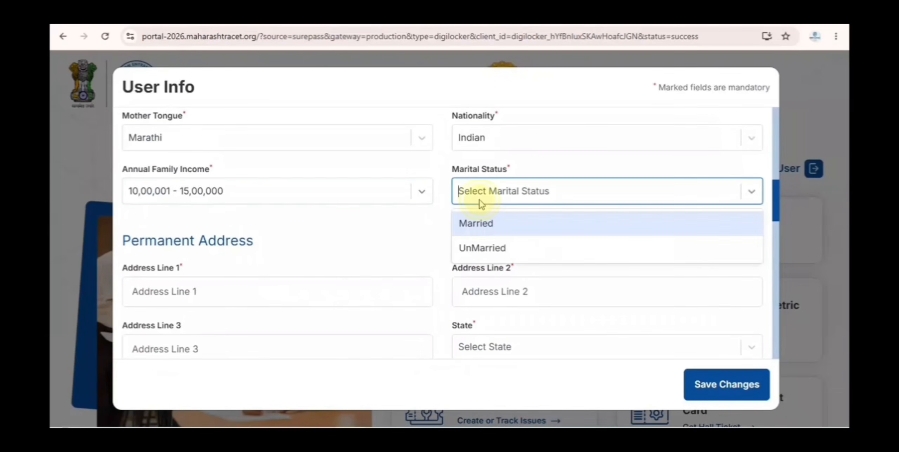
{"action": "left_click", "coordinate": [479, 248]}
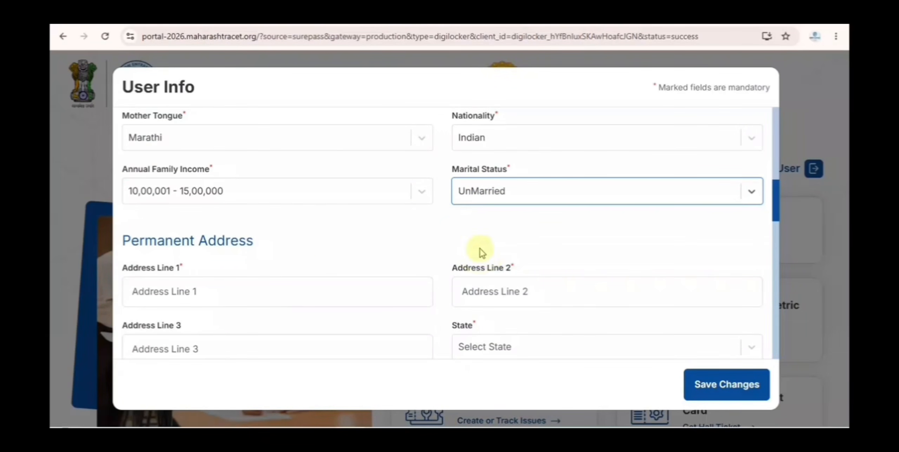
Step: Fill in Address Line 1 and Address Line 2 of the permanent address with the candidate's postal address
{"action": "left_click", "coordinate": [273, 297]}
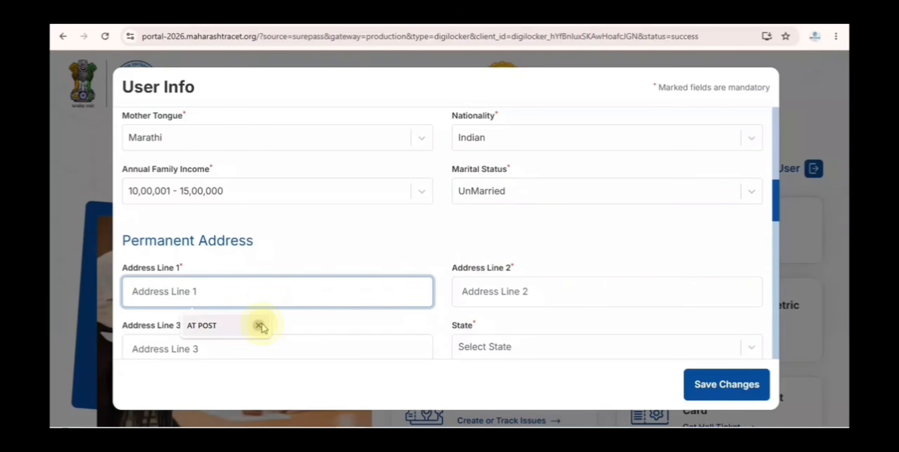
{"action": "left_click", "coordinate": [262, 324]}
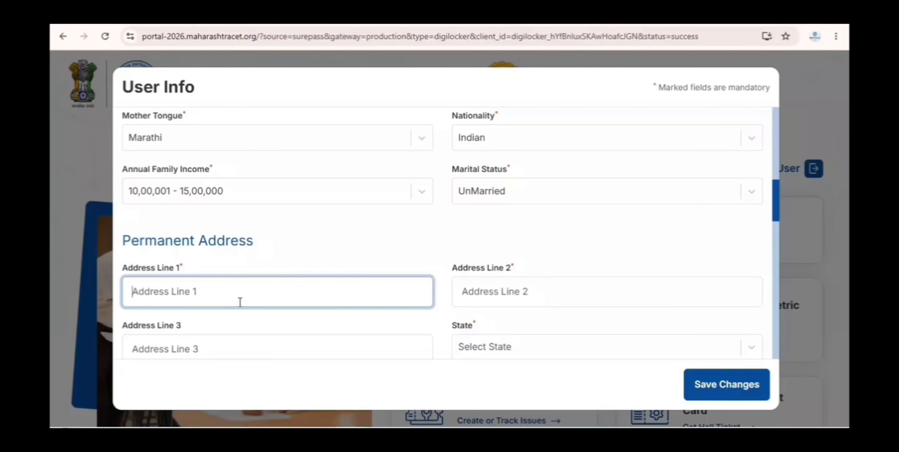
{"action": "type", "text": "a"}
{"action": "key", "text": "BackSpace"}
{"action": "left_click", "coordinate": [240, 302]}
{"action": "left_click", "coordinate": [240, 302]}
{"action": "type", "text": "AT POST"}
{"action": "key", "text": "Tab"}
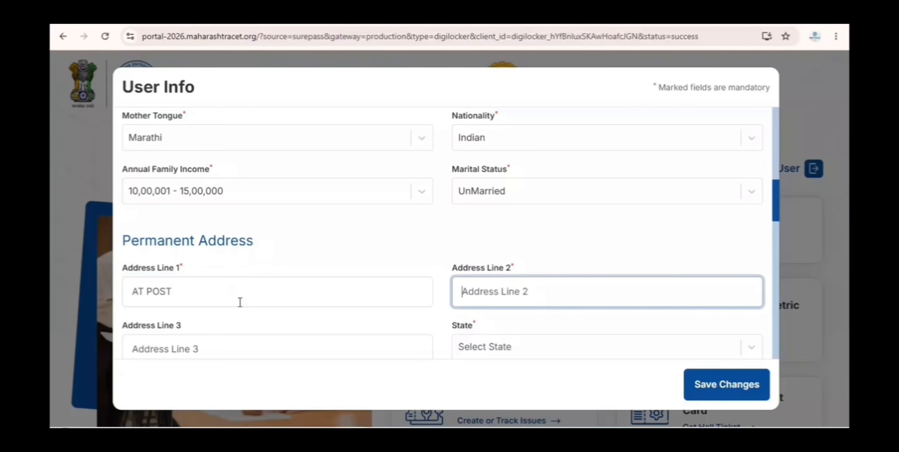
{"action": "type", "text": "PUNE"}
{"action": "key", "text": "Tab"}
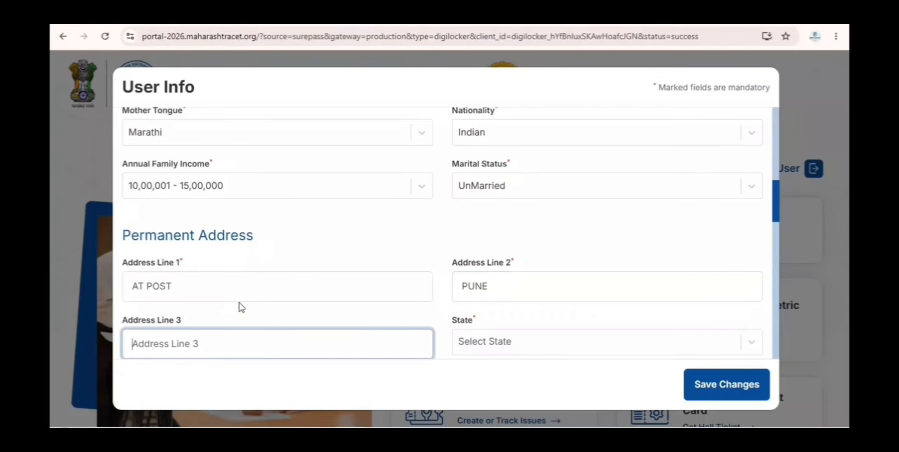
Step: Leave Address Line 3 blank and set the permanent address's state to Maharashtra and district to Pune
{"action": "key", "text": "Tab"}
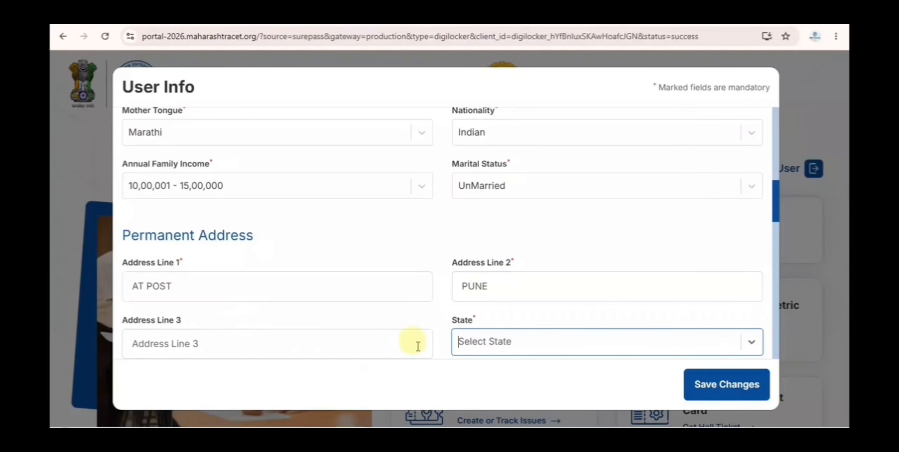
{"action": "left_click", "coordinate": [478, 341]}
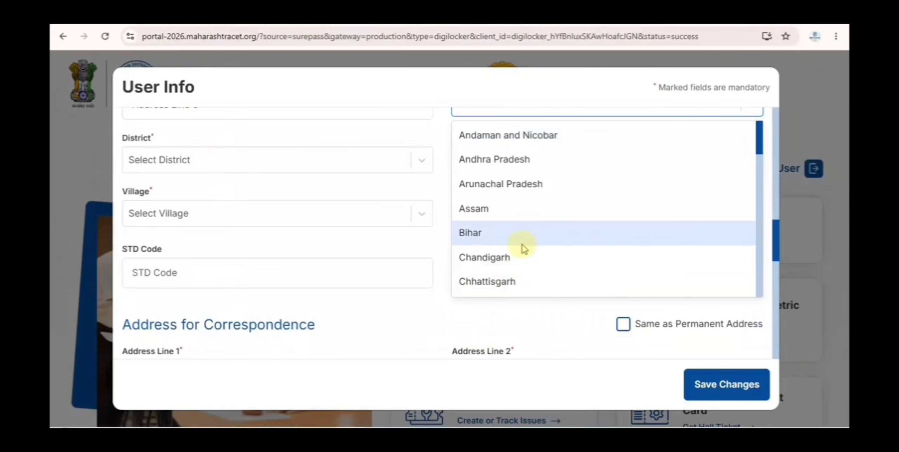
{"action": "scroll", "coordinate": [521, 248], "scroll_direction": "down", "scroll_amount": 2}
{"action": "scroll", "coordinate": [523, 249], "scroll_direction": "down", "scroll_amount": 7}
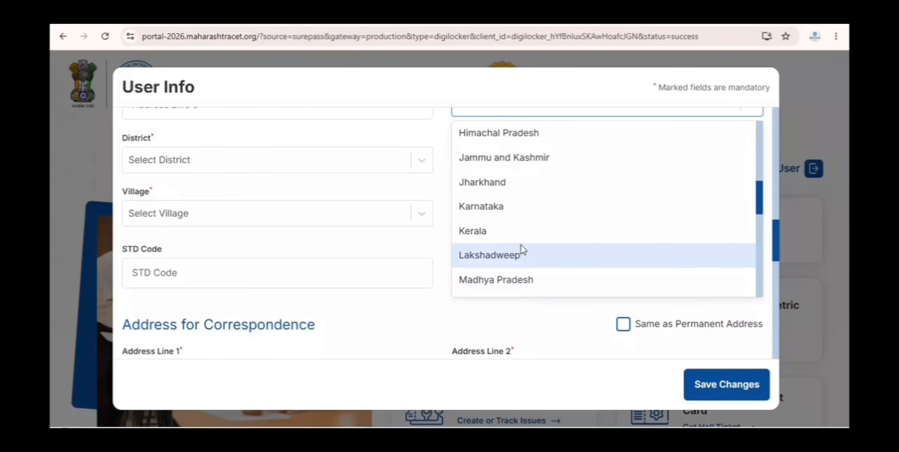
{"action": "scroll", "coordinate": [520, 245], "scroll_direction": "down", "scroll_amount": 1}
{"action": "left_click", "coordinate": [517, 271]}
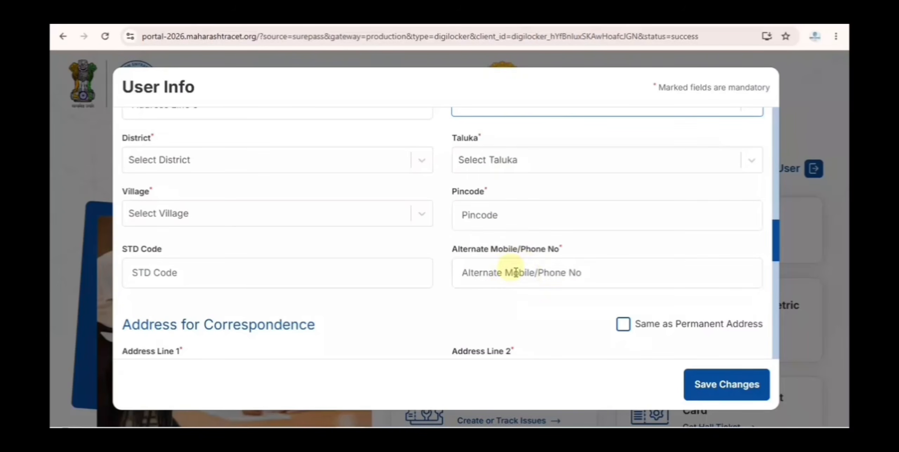
{"action": "left_click", "coordinate": [344, 171]}
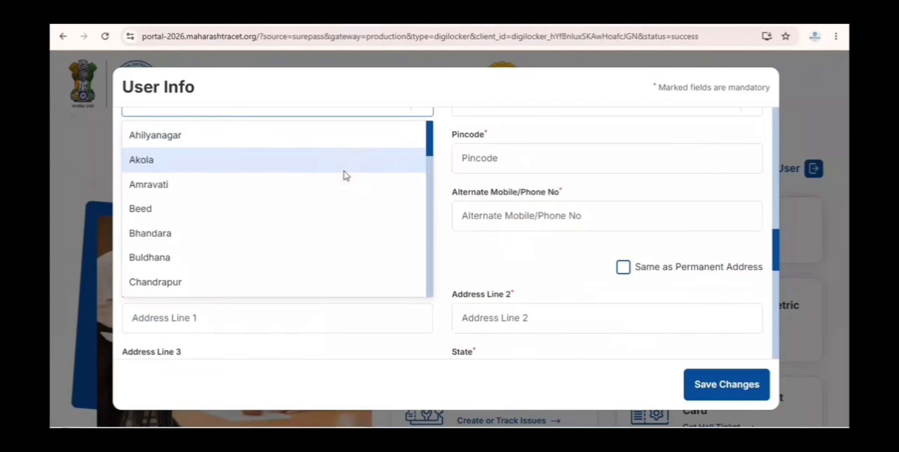
{"action": "type", "text": "PUN"}
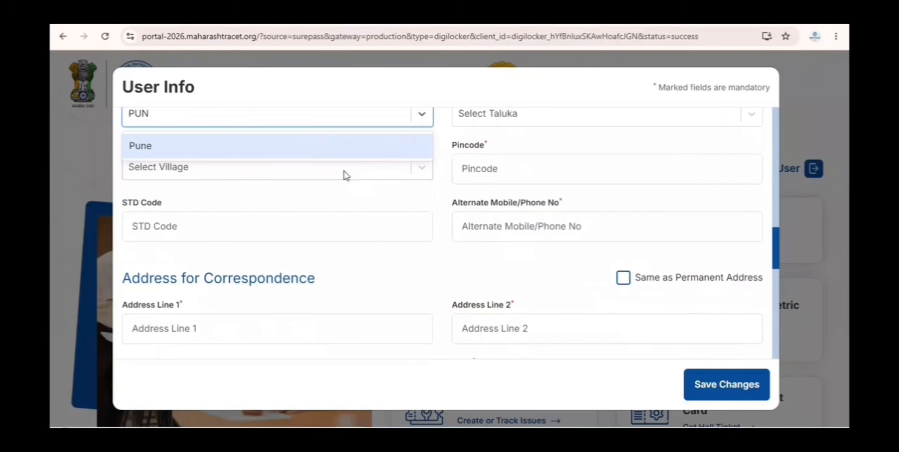
{"action": "left_click", "coordinate": [323, 147]}
Step: Set the permanent address's taluka to Baramati and village to Baramati (M Cl)
{"action": "scroll", "coordinate": [325, 149], "scroll_direction": "up", "scroll_amount": 3}
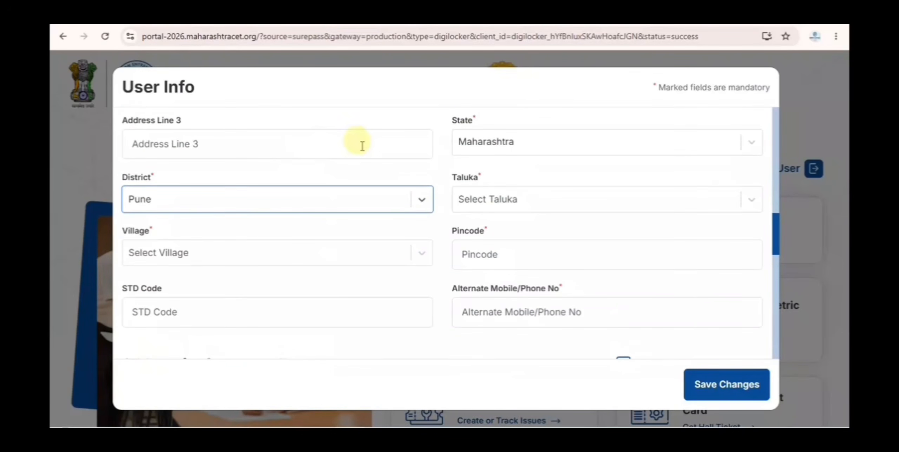
{"action": "left_click", "coordinate": [496, 200]}
{"action": "scroll", "coordinate": [496, 199], "scroll_direction": "down", "scroll_amount": 5}
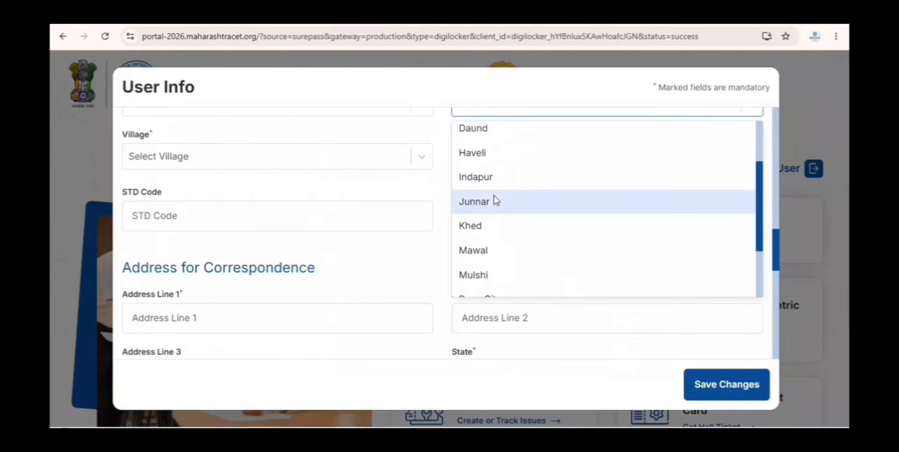
{"action": "scroll", "coordinate": [495, 200], "scroll_direction": "up", "scroll_amount": 1}
{"action": "scroll", "coordinate": [494, 196], "scroll_direction": "up", "scroll_amount": 5}
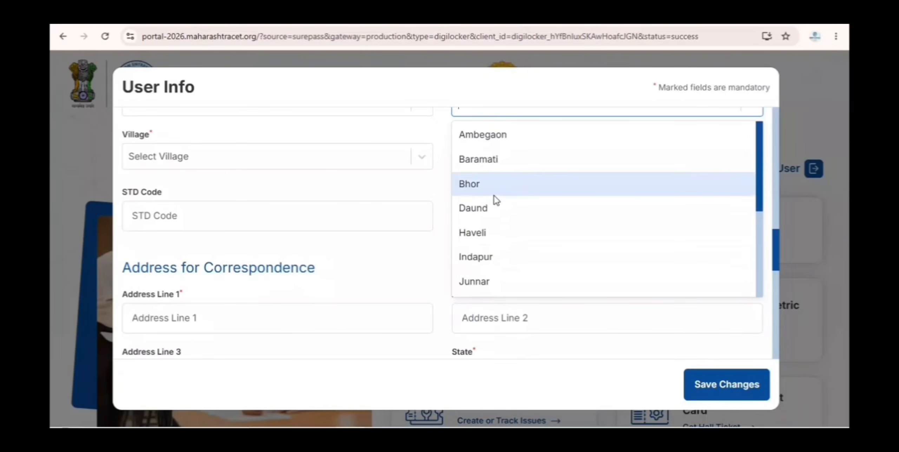
{"action": "left_click", "coordinate": [509, 167]}
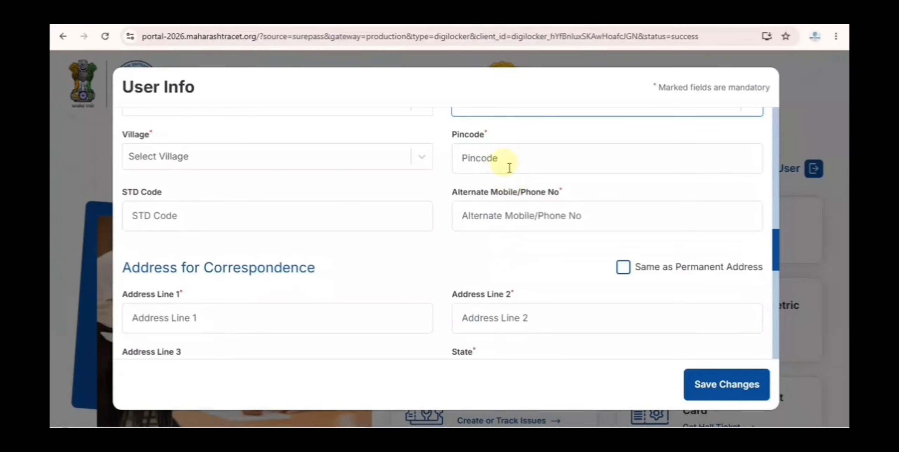
{"action": "scroll", "coordinate": [508, 168], "scroll_direction": "up", "scroll_amount": 3}
{"action": "left_click", "coordinate": [365, 260]}
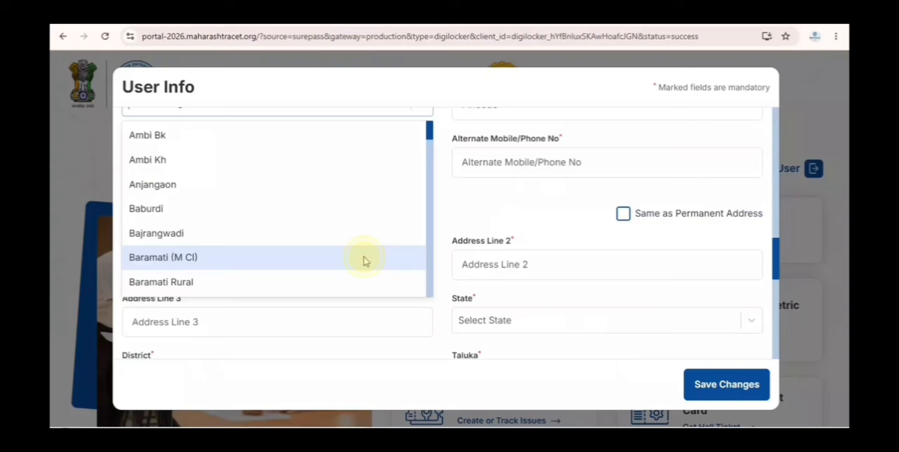
{"action": "left_click", "coordinate": [364, 260]}
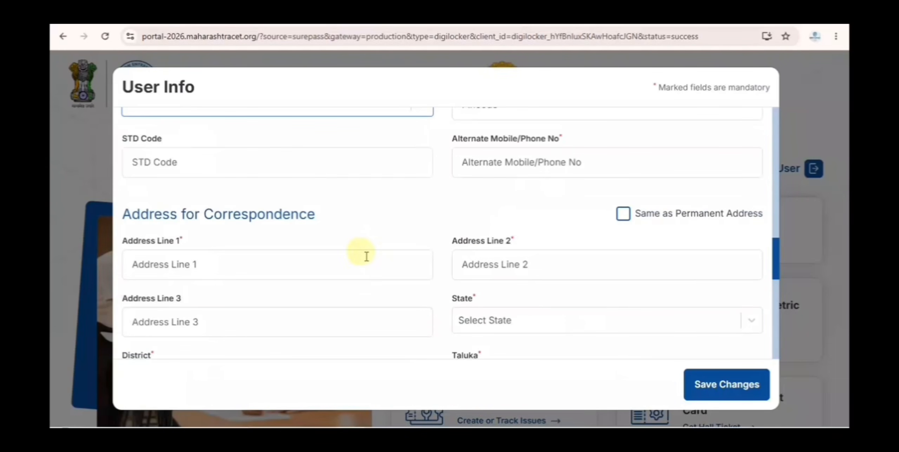
Step: Fill in the permanent address's pincode and the candidate's alternate mobile number
{"action": "scroll", "coordinate": [469, 262], "scroll_direction": "up", "scroll_amount": 2}
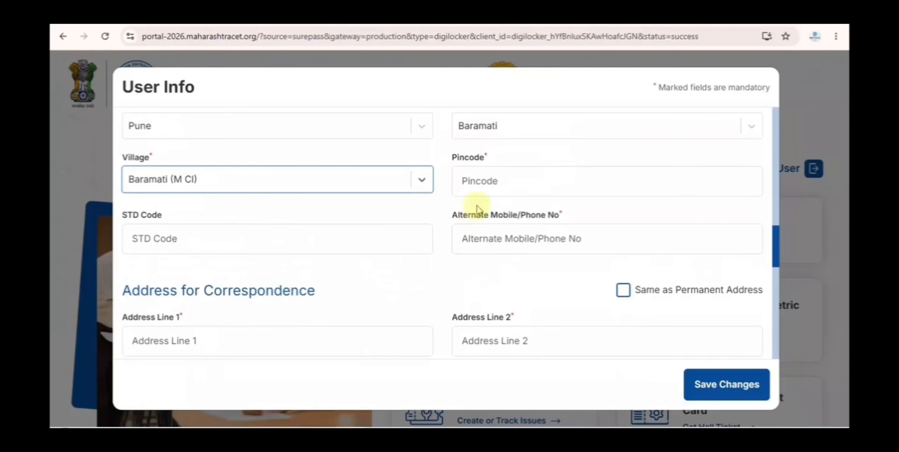
{"action": "left_click", "coordinate": [478, 186]}
{"action": "type", "text": "4"}
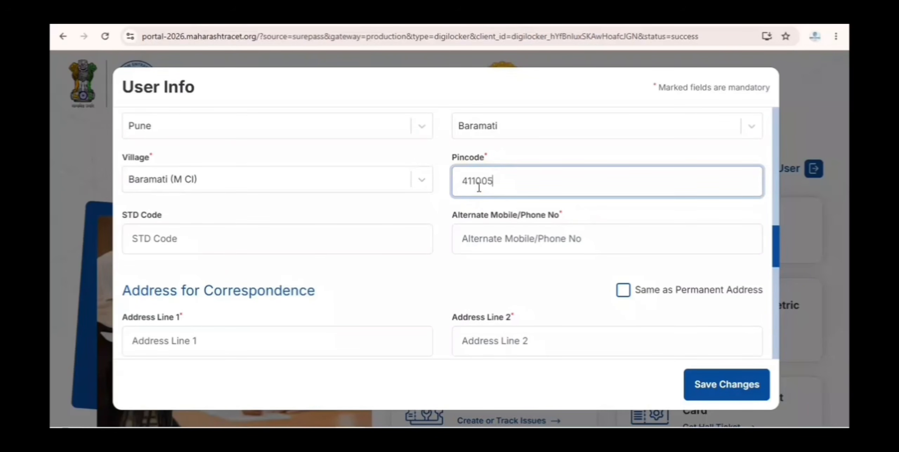
{"action": "type", "text": "11005"}
{"action": "left_click", "coordinate": [507, 234]}
{"action": "type", "text": "99"}
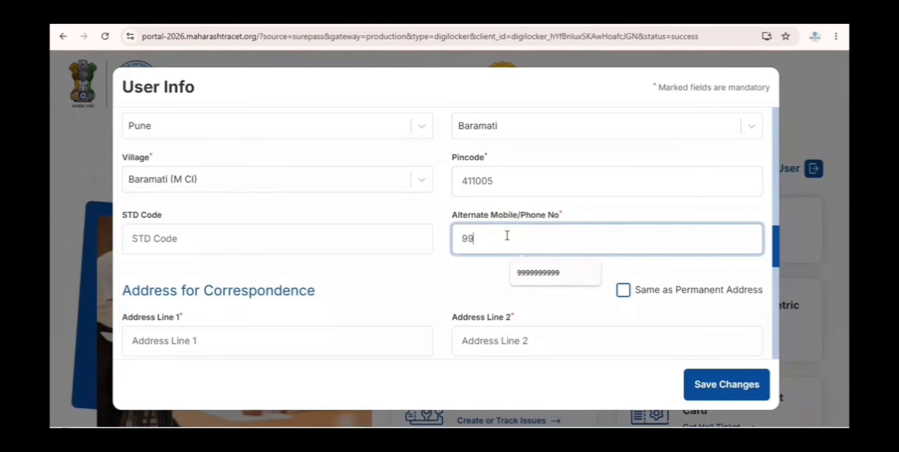
{"action": "type", "text": "99999999"}
Step: Mark the address for correspondence as the same as the permanent address
{"action": "scroll", "coordinate": [507, 235], "scroll_direction": "down", "scroll_amount": 2}
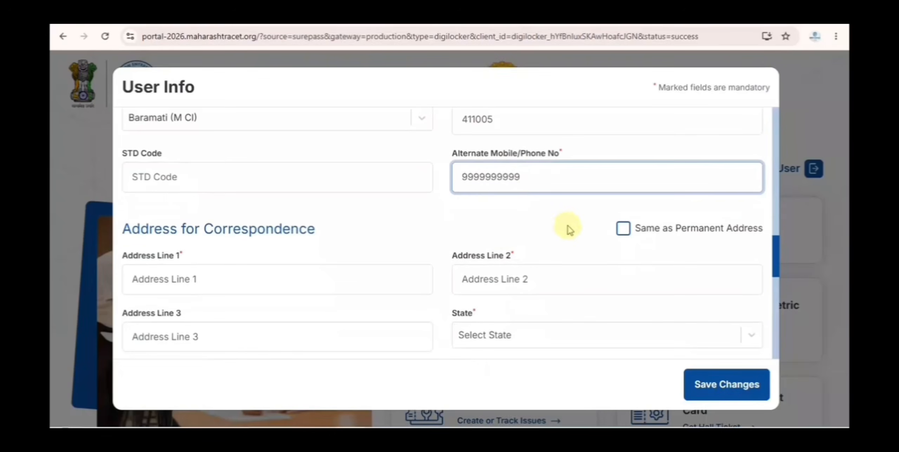
{"action": "left_click", "coordinate": [624, 233]}
{"action": "scroll", "coordinate": [624, 233], "scroll_direction": "down", "scroll_amount": 7}
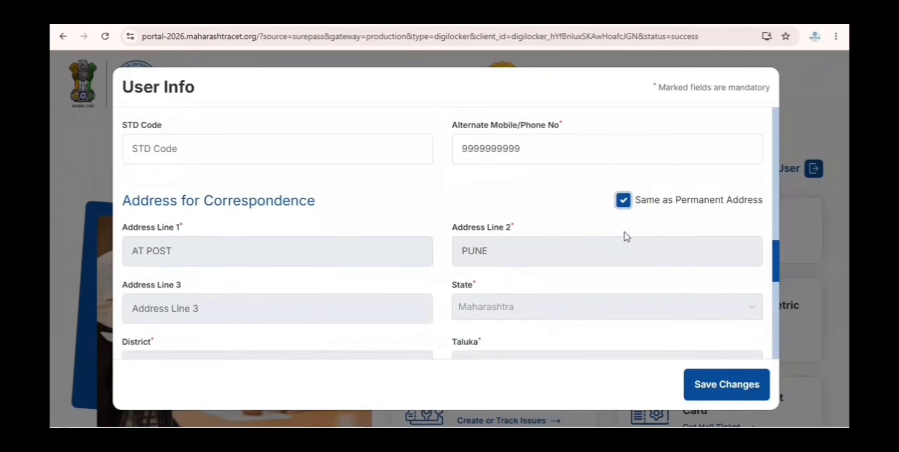
Step: In the other details, set the Maharashtra domicile answer to Yes and the minority details to No
{"action": "scroll", "coordinate": [623, 231], "scroll_direction": "down", "scroll_amount": 5}
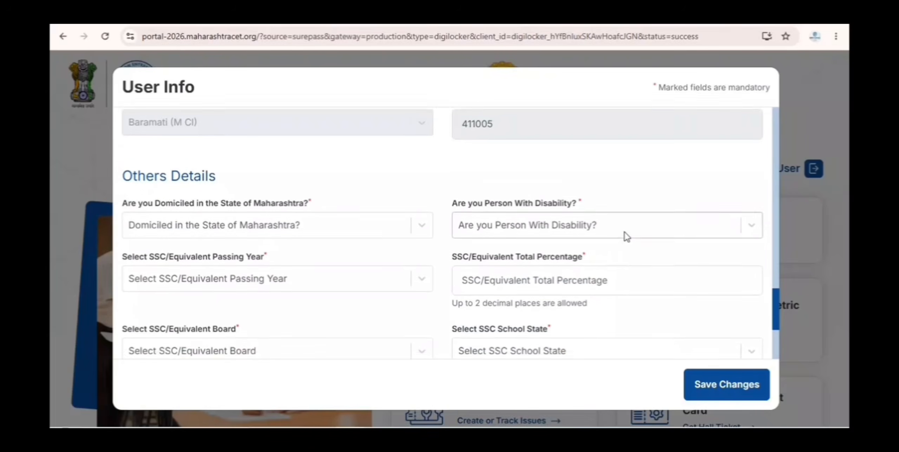
{"action": "left_click", "coordinate": [402, 191]}
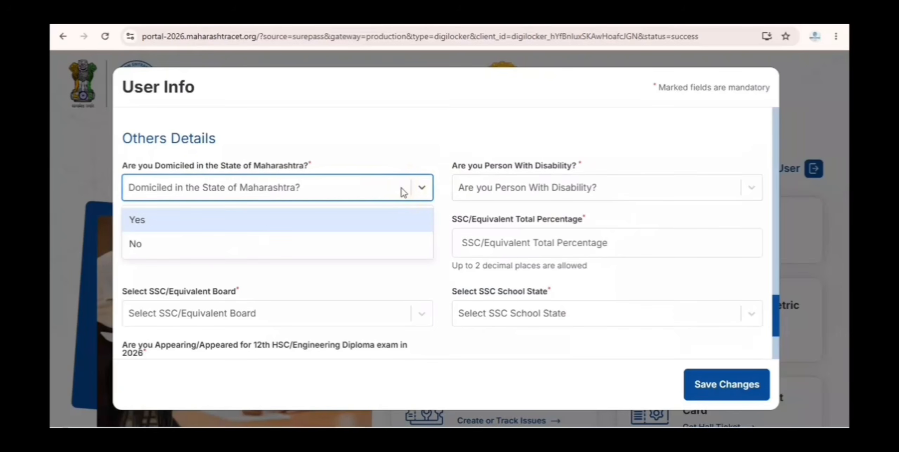
{"action": "left_click", "coordinate": [357, 219]}
{"action": "left_click", "coordinate": [499, 186]}
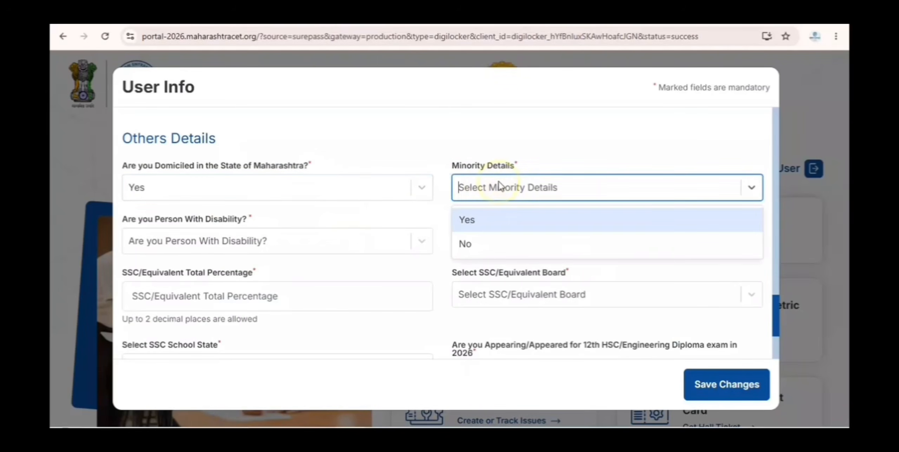
{"action": "left_click", "coordinate": [506, 245]}
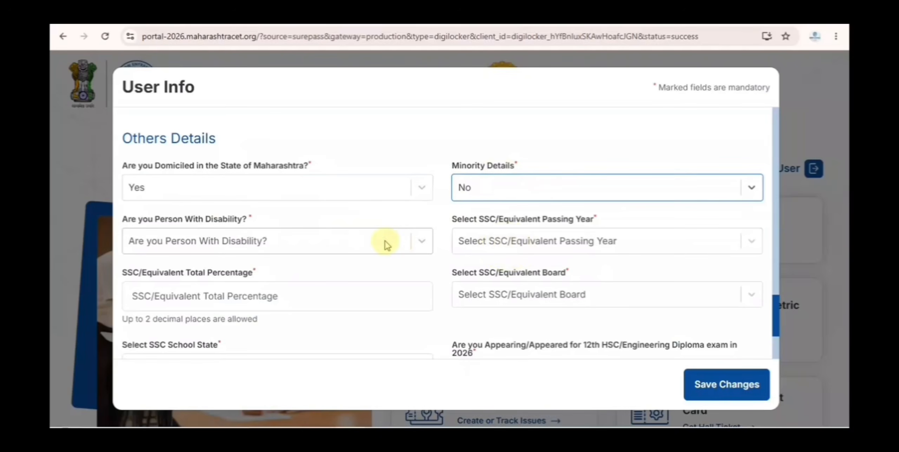
Step: Set the person with disability answer to No and the SSC/Equivalent passing year to 2020
{"action": "left_click", "coordinate": [363, 243]}
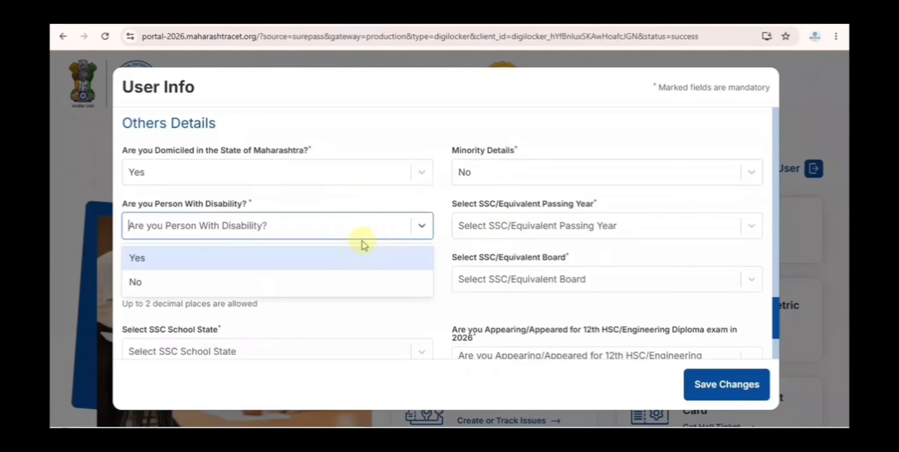
{"action": "left_click", "coordinate": [332, 282]}
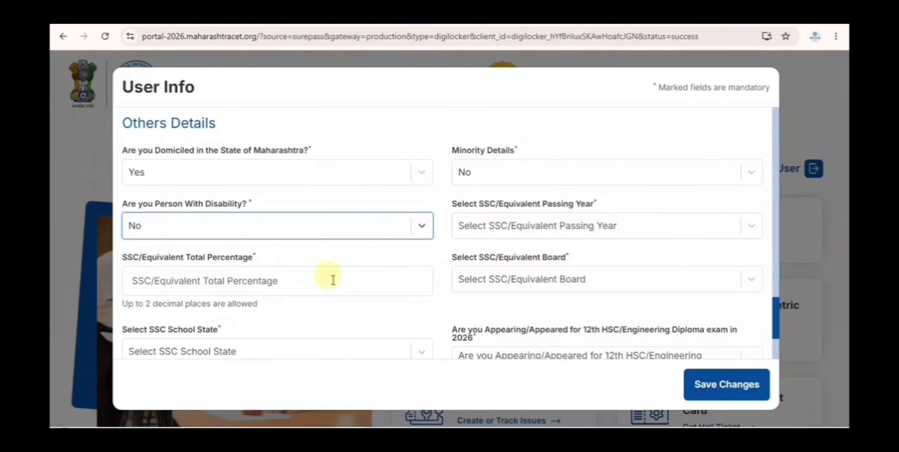
{"action": "left_click", "coordinate": [473, 233]}
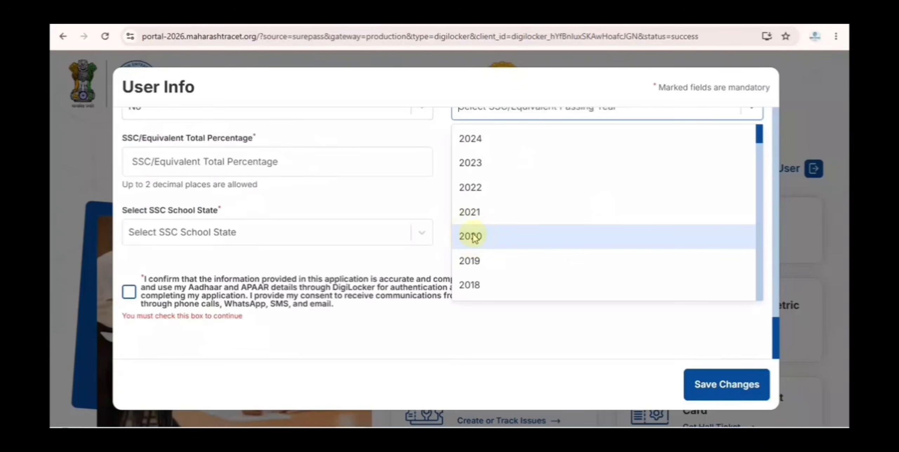
{"action": "left_click", "coordinate": [473, 236]}
Step: Enter 80.50 as the SSC total percentage and choose Maharashtra State Board of Secondary and Higher Secondary Education, Pune as the board
{"action": "scroll", "coordinate": [472, 237], "scroll_direction": "up", "scroll_amount": 2}
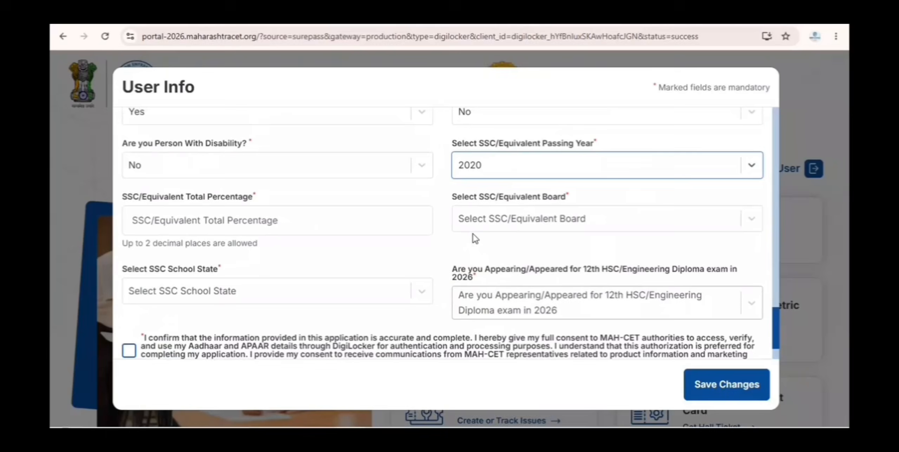
{"action": "left_click", "coordinate": [371, 223]}
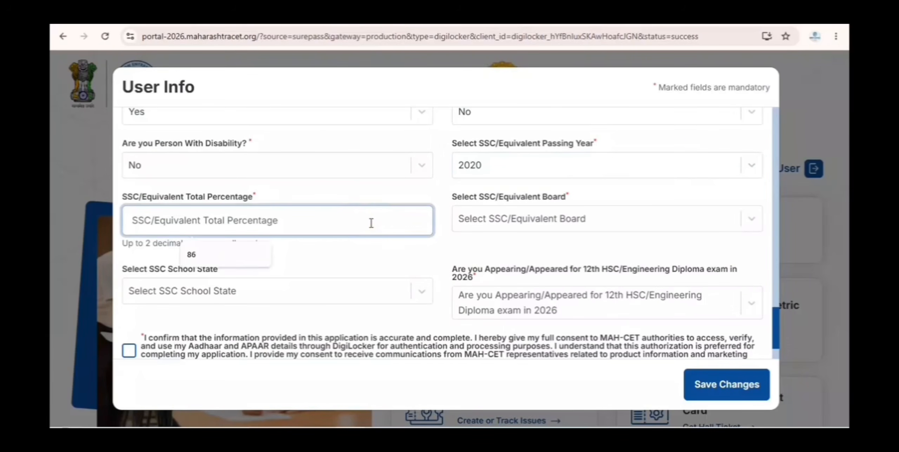
{"action": "type", "text": "80.50"}
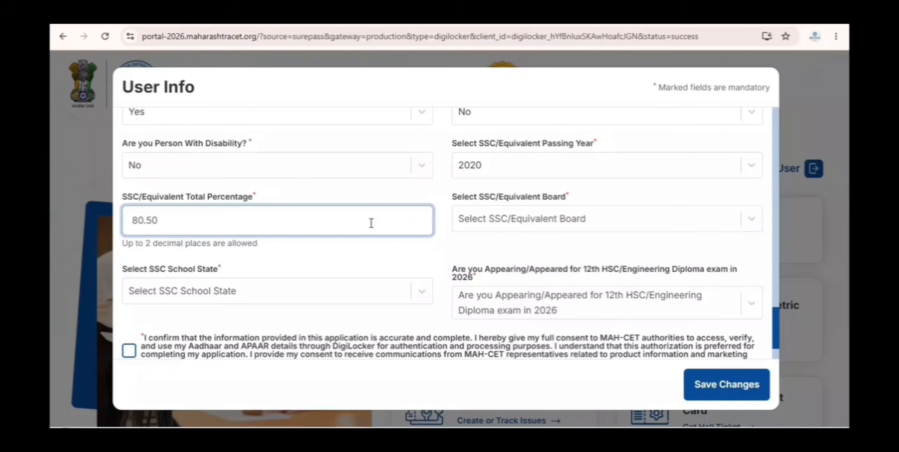
{"action": "left_click", "coordinate": [473, 225]}
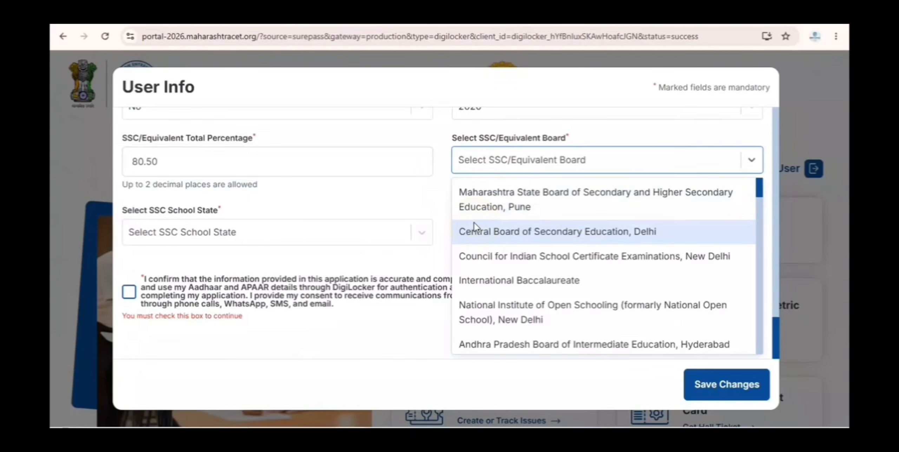
{"action": "left_click", "coordinate": [495, 200]}
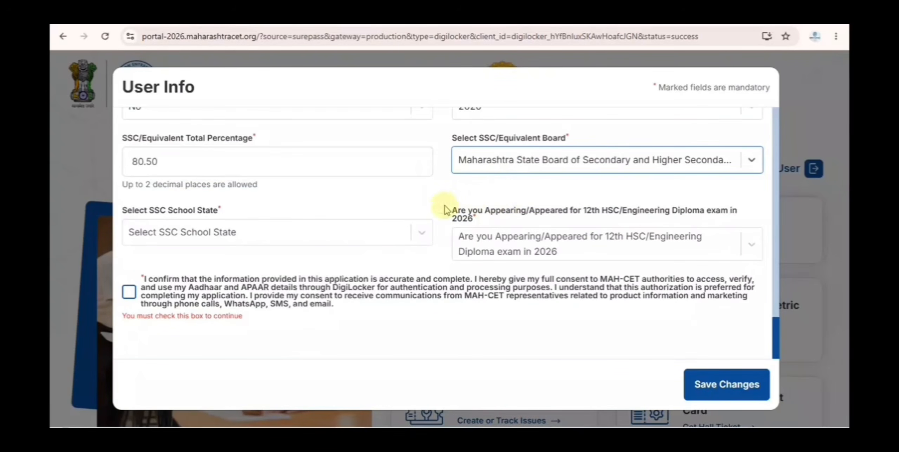
Step: Set the SSC school state to Maharashtra and answer No to appearing for the 12th HSC/Engineering Diploma exam in 2026
{"action": "left_click", "coordinate": [325, 234]}
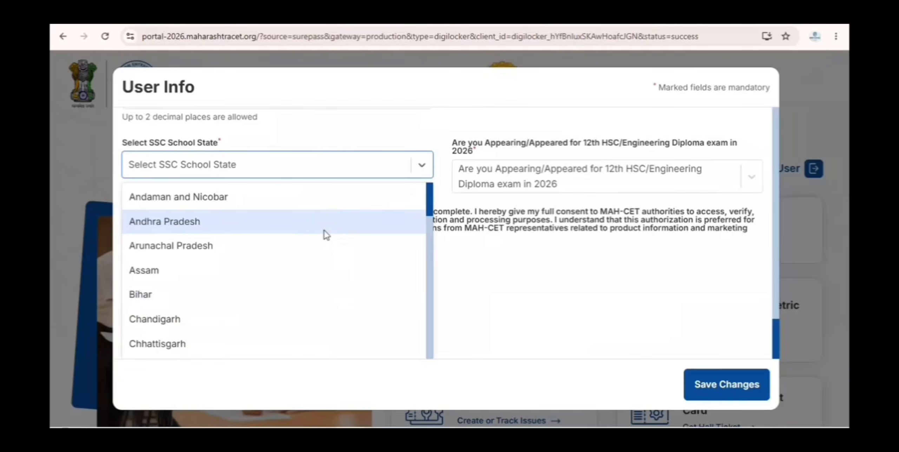
{"action": "type", "text": "MAH"}
{"action": "left_click", "coordinate": [317, 263]}
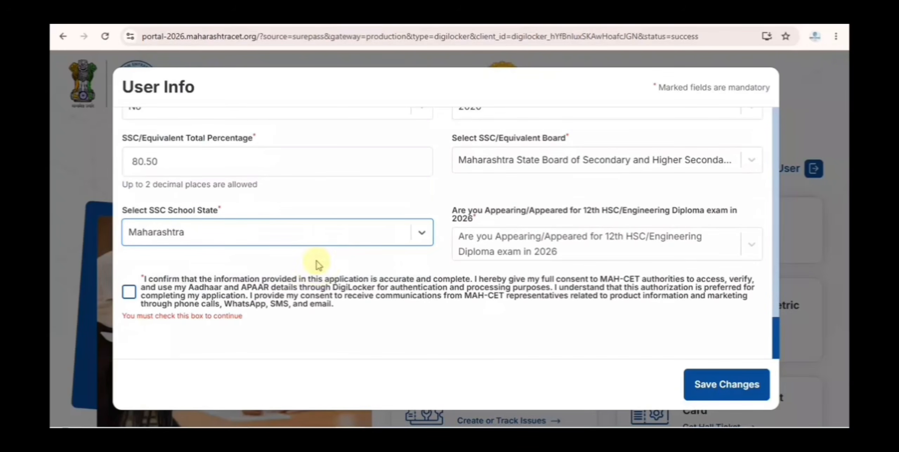
{"action": "left_click", "coordinate": [468, 248]}
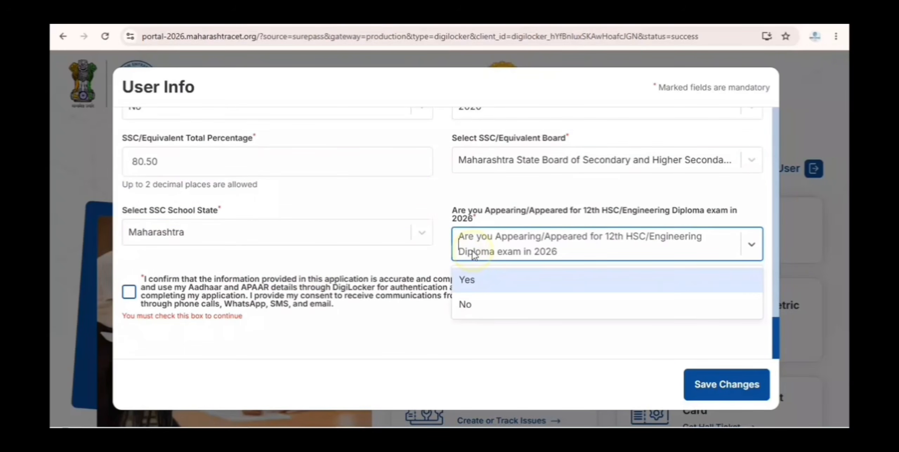
{"action": "left_click", "coordinate": [467, 279]}
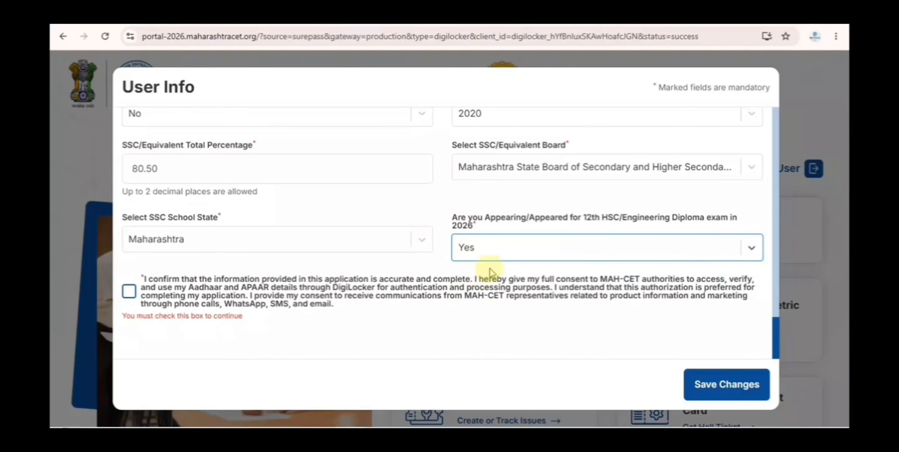
{"action": "left_click", "coordinate": [494, 260]}
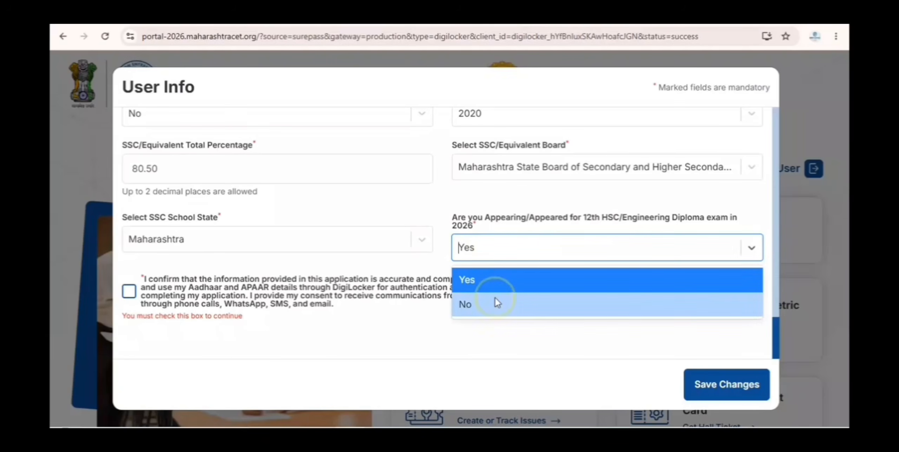
{"action": "left_click", "coordinate": [495, 299]}
Step: Set the HSC/Engineering Diploma passing year to 2022 and the board to Maharashtra State Board of Secondary and Higher Secondary Education, Pune
{"action": "scroll", "coordinate": [495, 300], "scroll_direction": "down", "scroll_amount": 1}
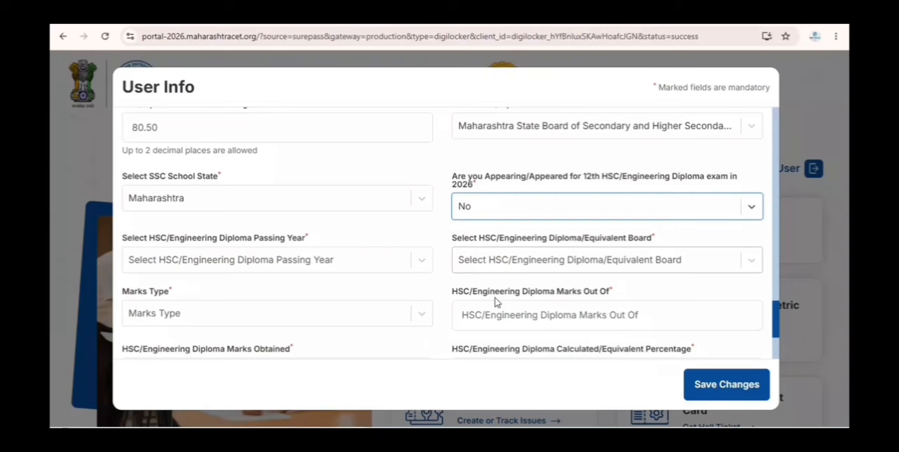
{"action": "left_click", "coordinate": [388, 264]}
{"action": "type", "text": "2022"}
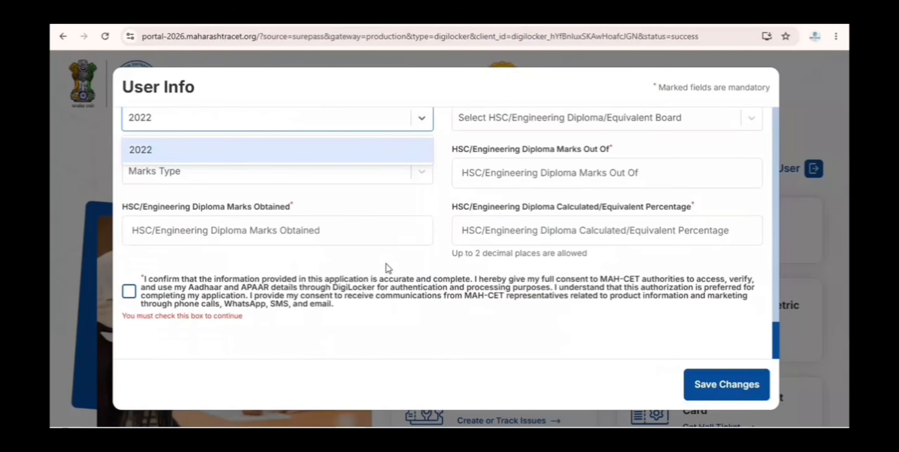
{"action": "left_click", "coordinate": [380, 146]}
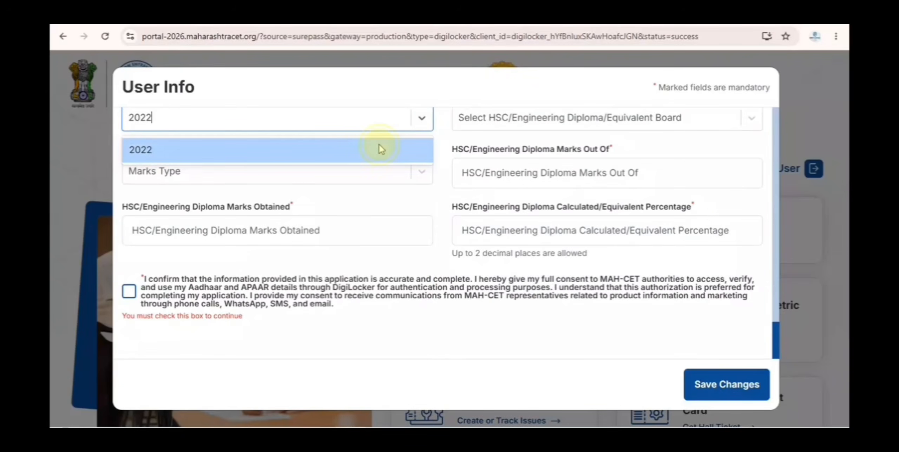
{"action": "scroll", "coordinate": [382, 149], "scroll_direction": "up", "scroll_amount": 3}
{"action": "left_click", "coordinate": [492, 201]}
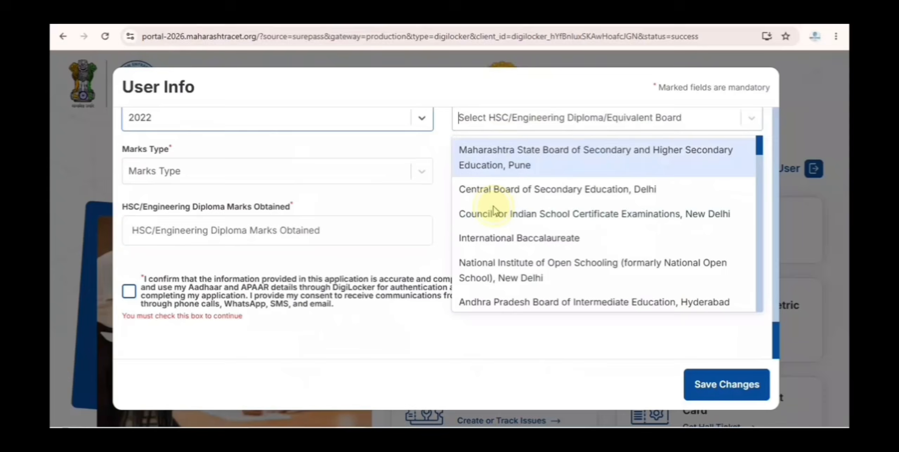
{"action": "left_click", "coordinate": [522, 158]}
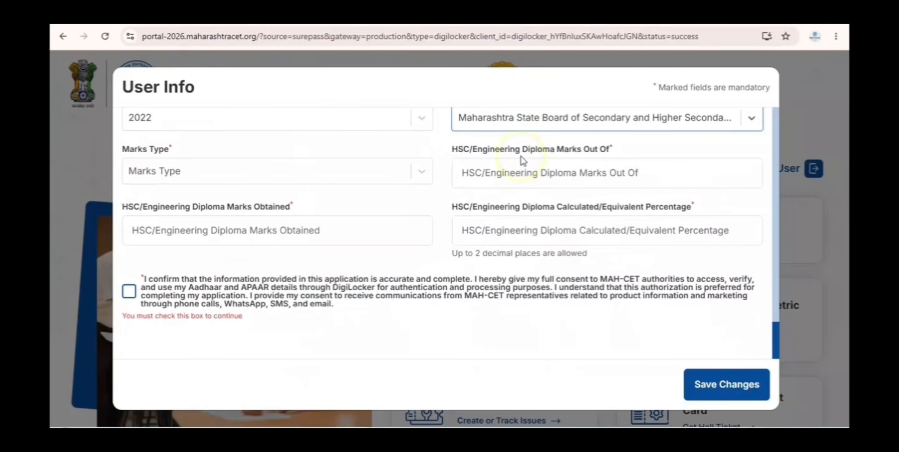
Step: Enter 450 as the HSC/Engineering Diploma marks obtained and 600 as the calculated percentage
{"action": "left_click", "coordinate": [366, 236]}
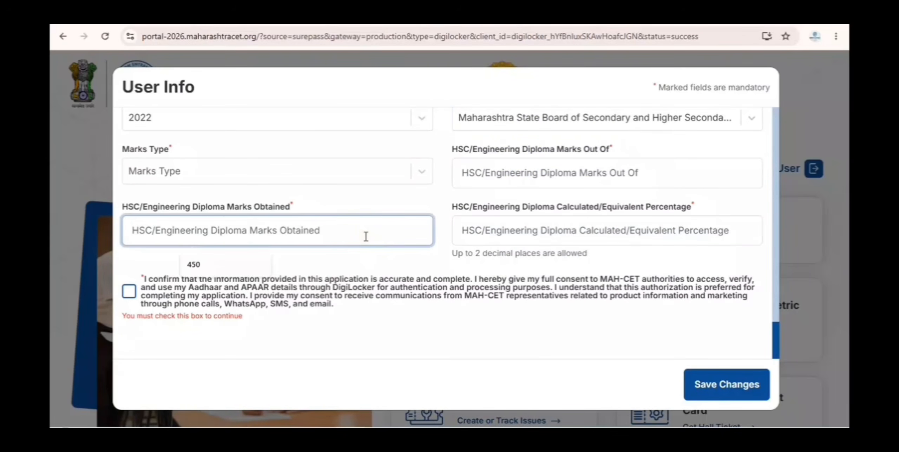
{"action": "type", "text": "450"}
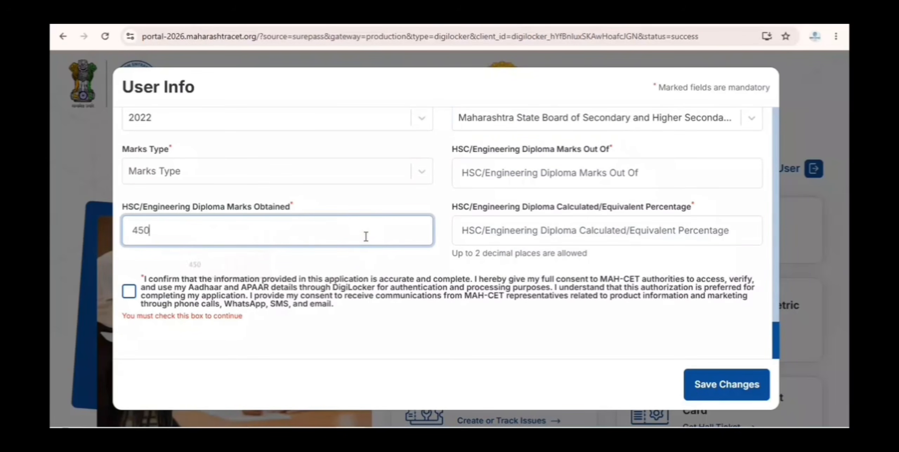
{"action": "left_click", "coordinate": [469, 227]}
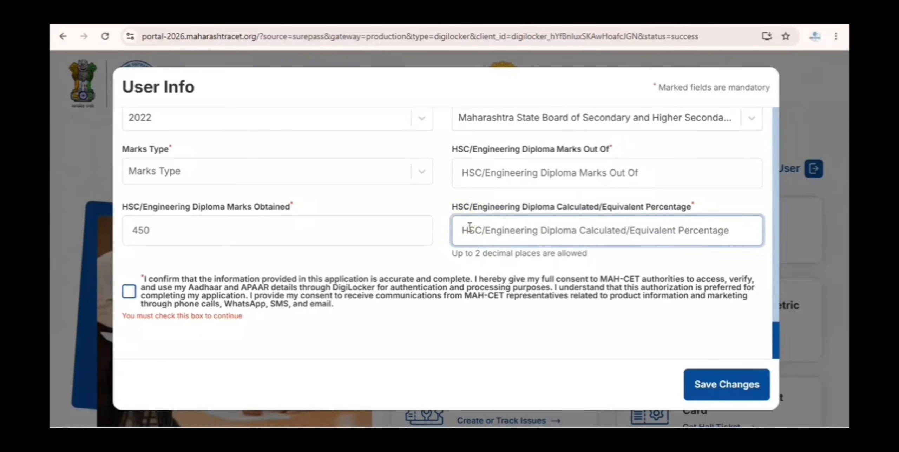
{"action": "type", "text": "600"}
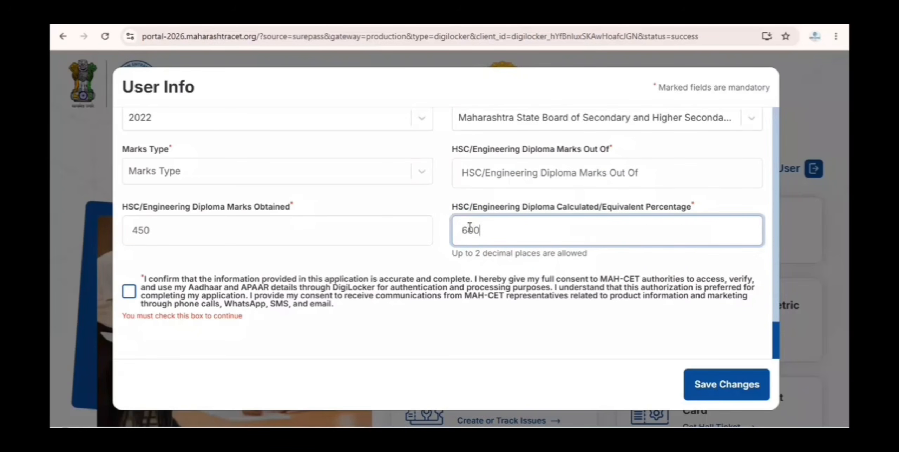
Step: Accept the accuracy and consent declaration, and enter 600 as the total HSC/Engineering Diploma marks out of
{"action": "left_click", "coordinate": [129, 292]}
{"action": "left_click", "coordinate": [129, 303]}
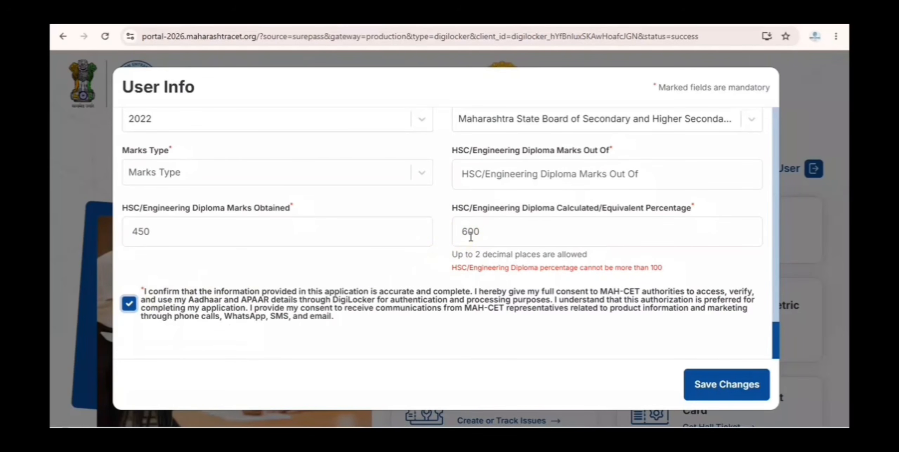
{"action": "left_click", "coordinate": [506, 187]}
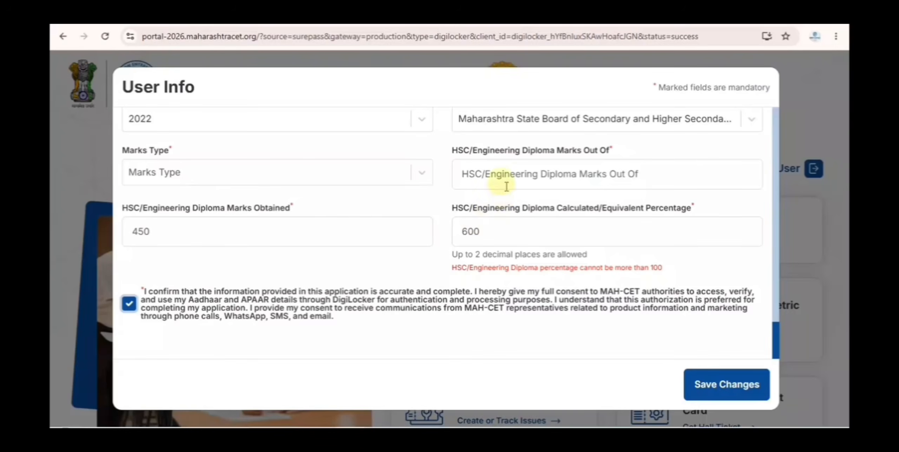
{"action": "type", "text": "600"}
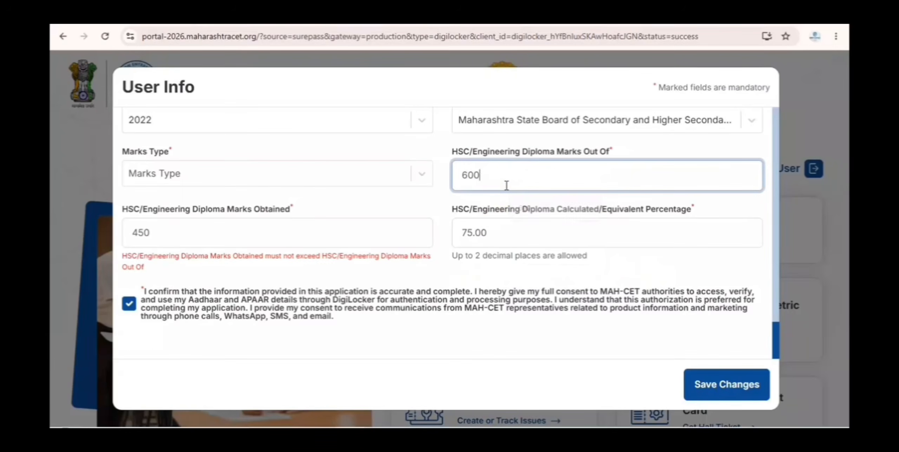
Step: Set the HSC/Engineering Diploma marks type to Percentage and save the User Info form
{"action": "left_click", "coordinate": [716, 380]}
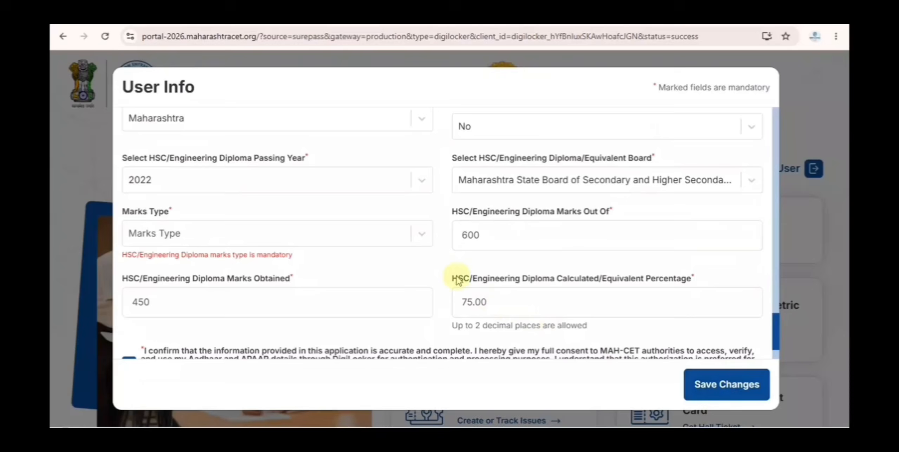
{"action": "left_click", "coordinate": [396, 241]}
{"action": "left_click", "coordinate": [378, 256]}
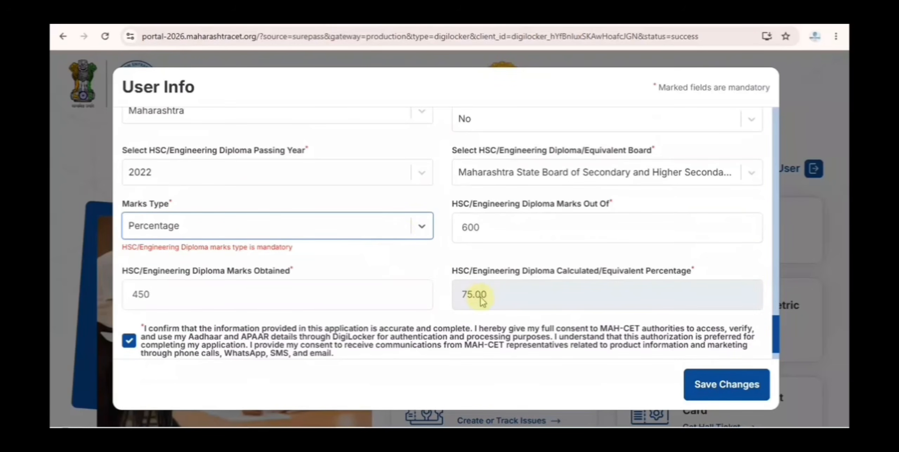
{"action": "left_click", "coordinate": [703, 391]}
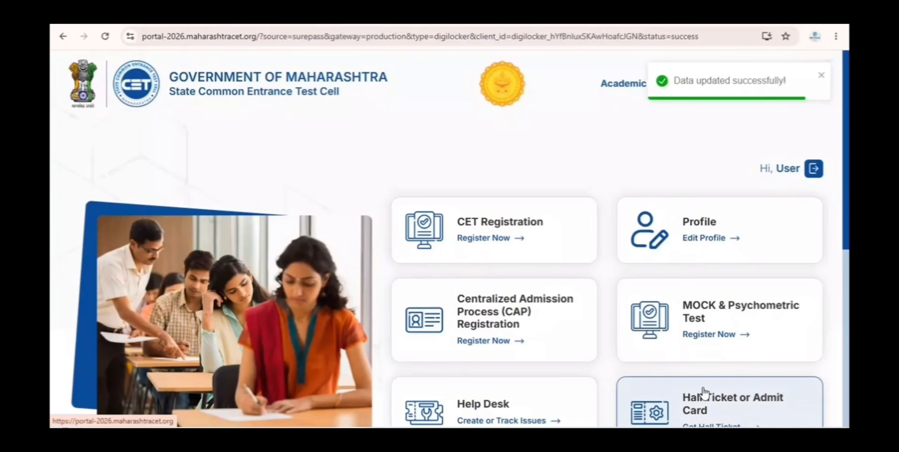
Step: Start the Centralized Admission Process registration and confirm that the auto-fetched Aadhaar details are correct
{"action": "left_click", "coordinate": [515, 325]}
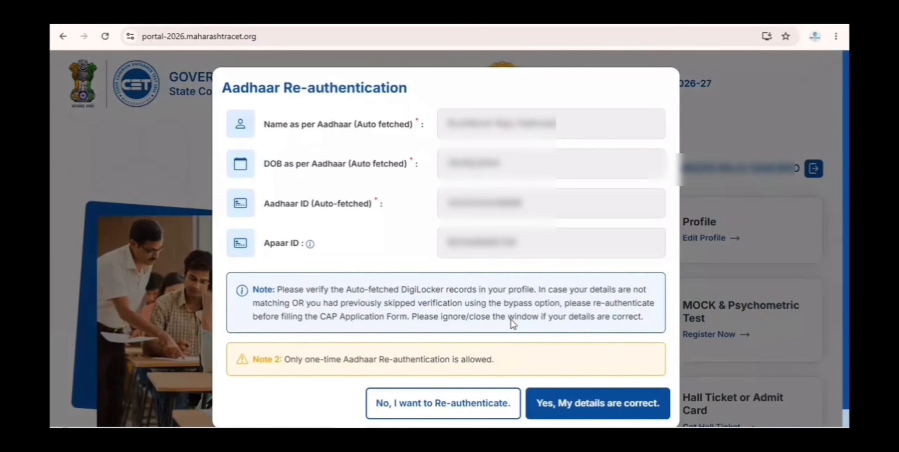
{"action": "left_click", "coordinate": [586, 404]}
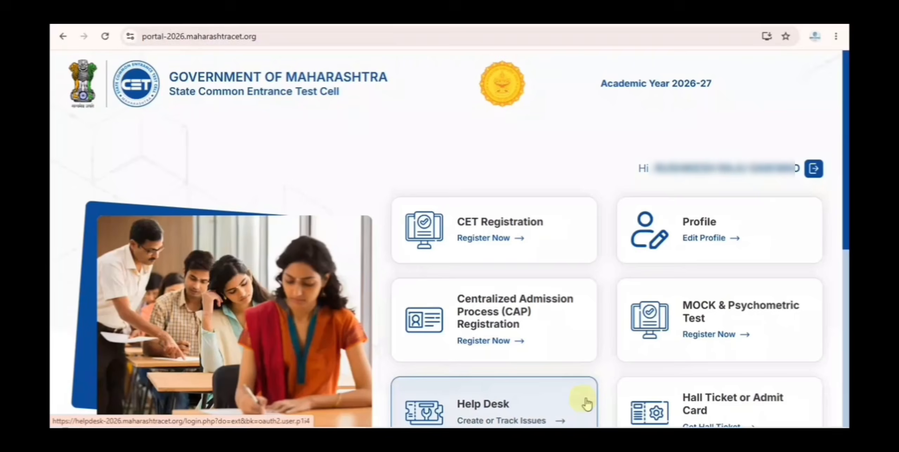
Step: Open the CAP registration for Master of Pharmacy among the Technical Education PG courses
{"action": "left_click", "coordinate": [519, 315]}
{"action": "left_click", "coordinate": [532, 200]}
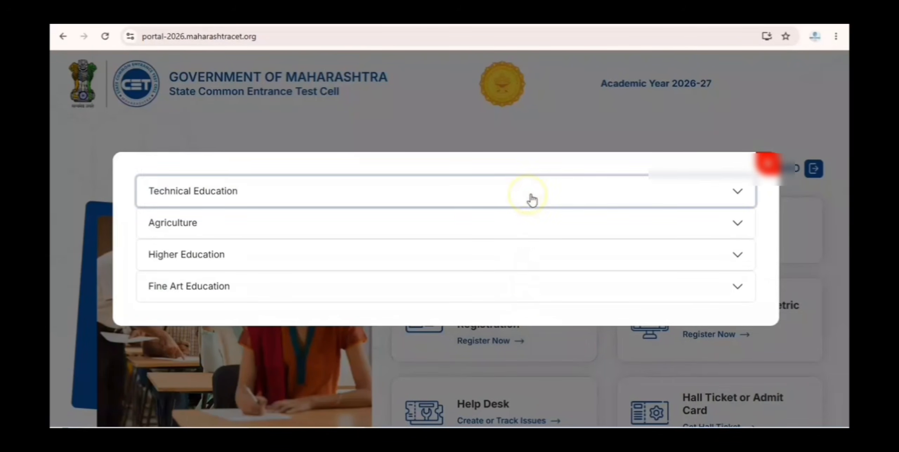
{"action": "scroll", "coordinate": [532, 199], "scroll_direction": "down", "scroll_amount": 5}
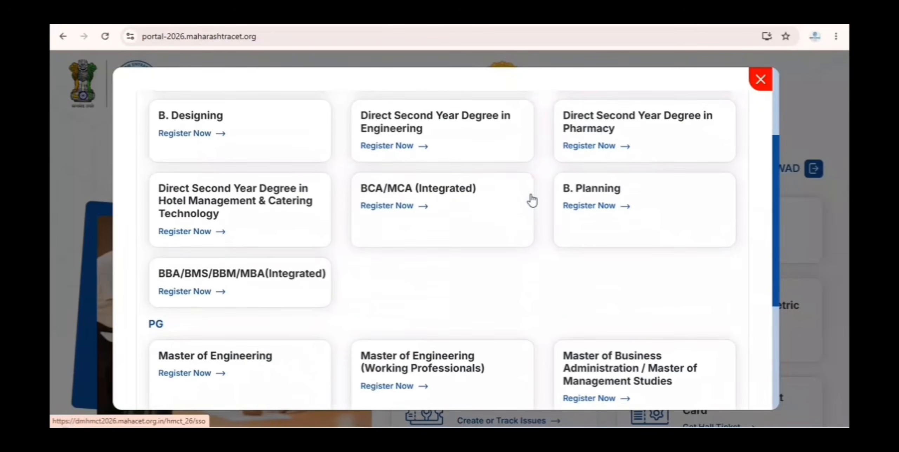
{"action": "scroll", "coordinate": [531, 200], "scroll_direction": "down", "scroll_amount": 2}
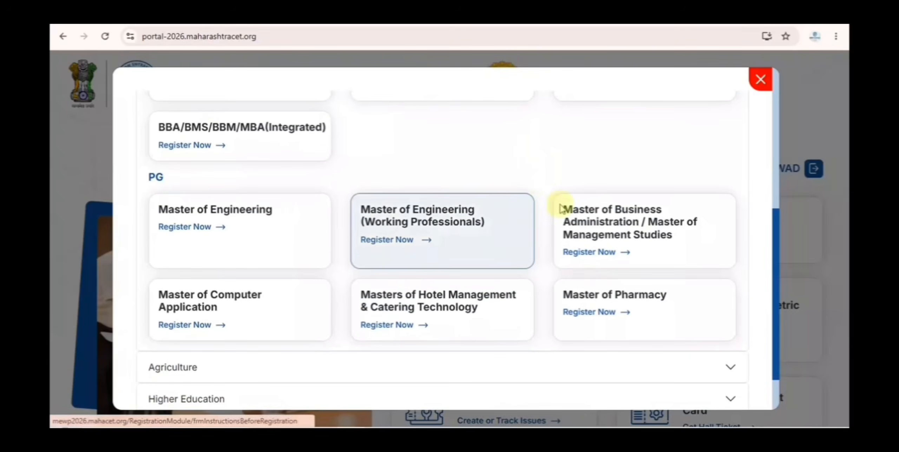
{"action": "left_click", "coordinate": [634, 307]}
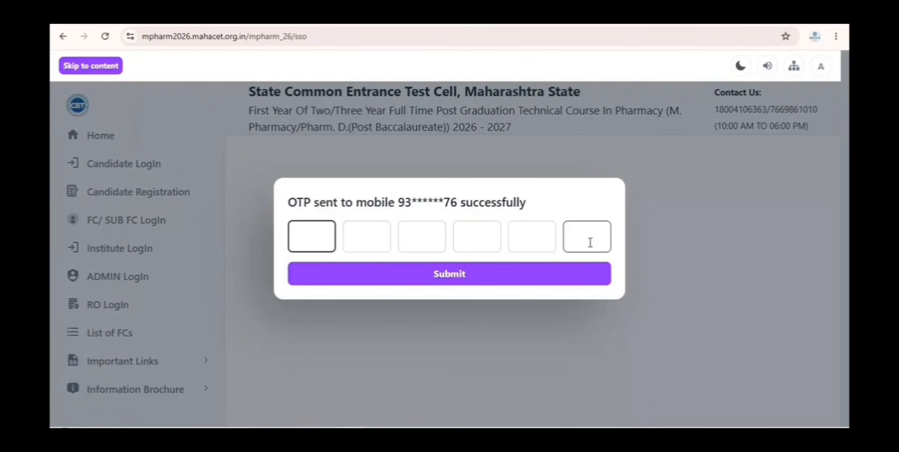
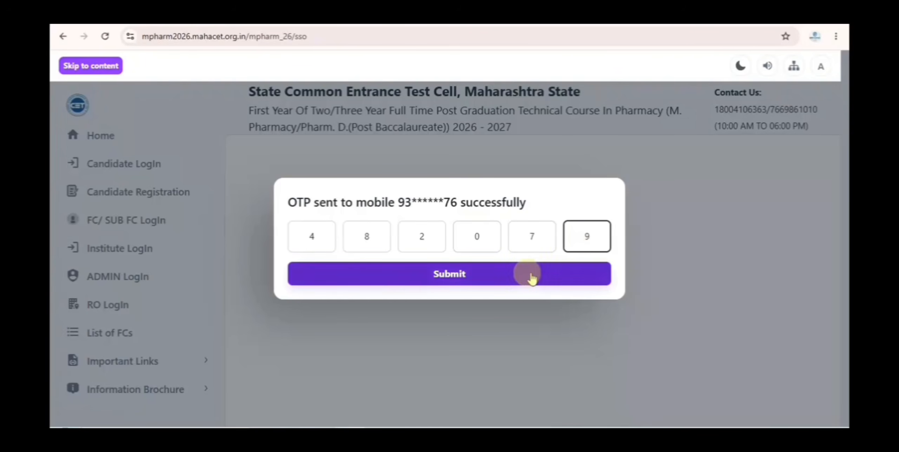
Step: Enter the OTP sent to the registered mobile number and submit it
{"action": "left_click", "coordinate": [529, 275]}
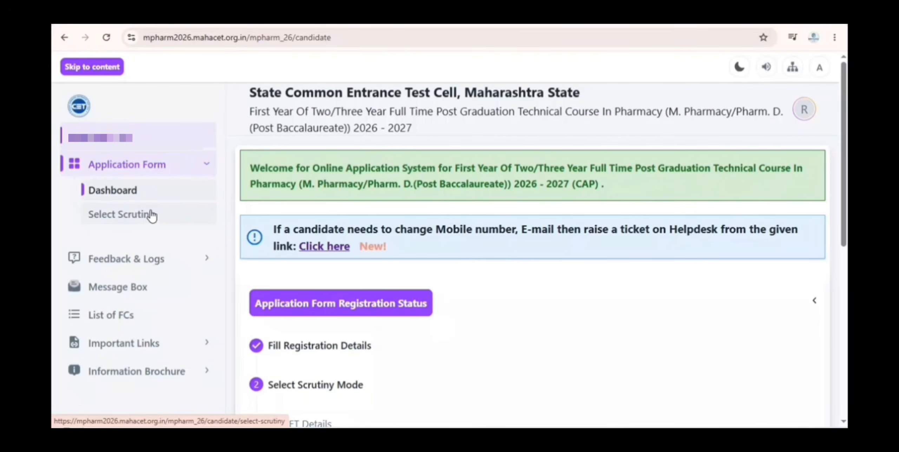
Step: Choose Physical-Scrutiny as the scrutiny mode for the application form, then save and proceed to scheduling
{"action": "left_click", "coordinate": [152, 215]}
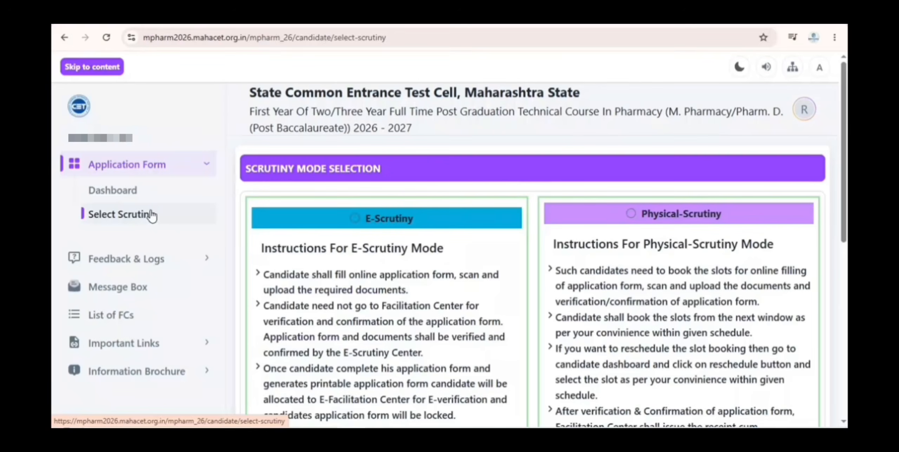
{"action": "left_click", "coordinate": [354, 219]}
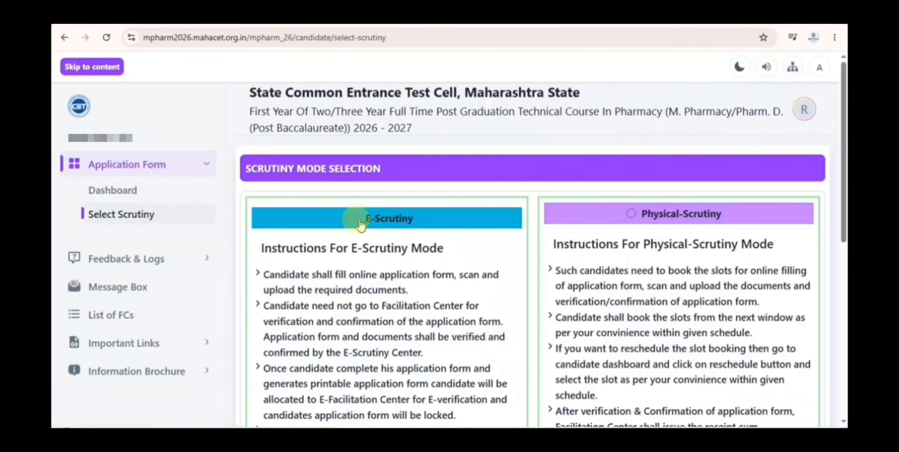
{"action": "scroll", "coordinate": [356, 222], "scroll_direction": "down", "scroll_amount": 2}
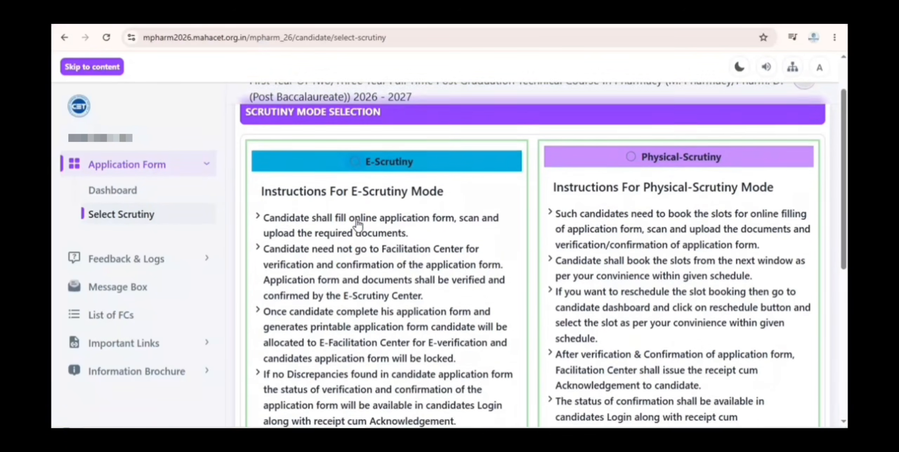
{"action": "scroll", "coordinate": [561, 174], "scroll_direction": "up", "scroll_amount": 1}
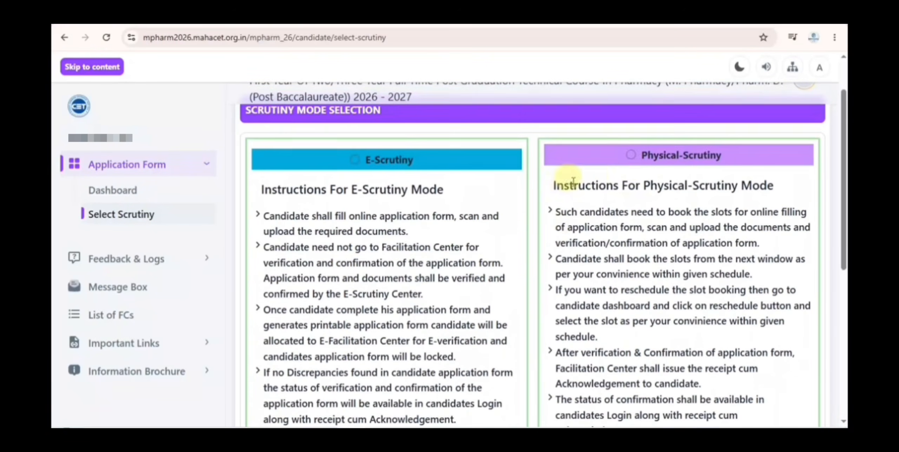
{"action": "left_click", "coordinate": [632, 155]}
{"action": "scroll", "coordinate": [517, 220], "scroll_direction": "down", "scroll_amount": 5}
{"action": "scroll", "coordinate": [507, 238], "scroll_direction": "down", "scroll_amount": 1}
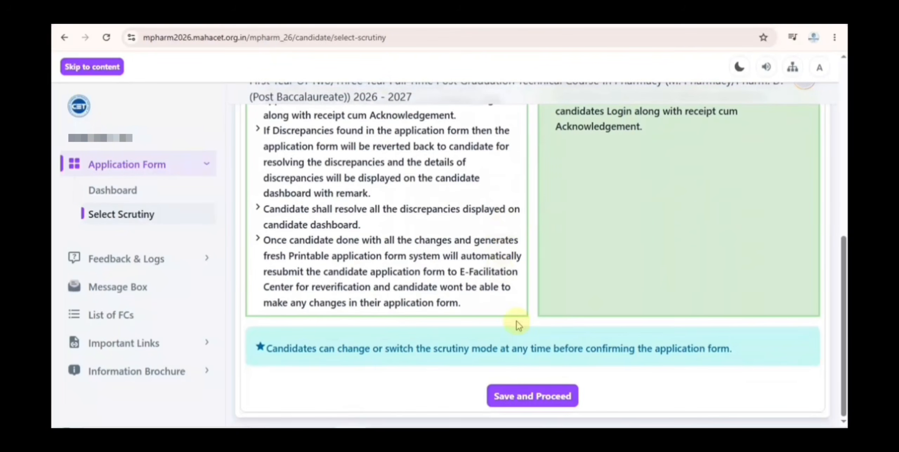
{"action": "left_click", "coordinate": [527, 395]}
{"action": "left_click", "coordinate": [546, 288]}
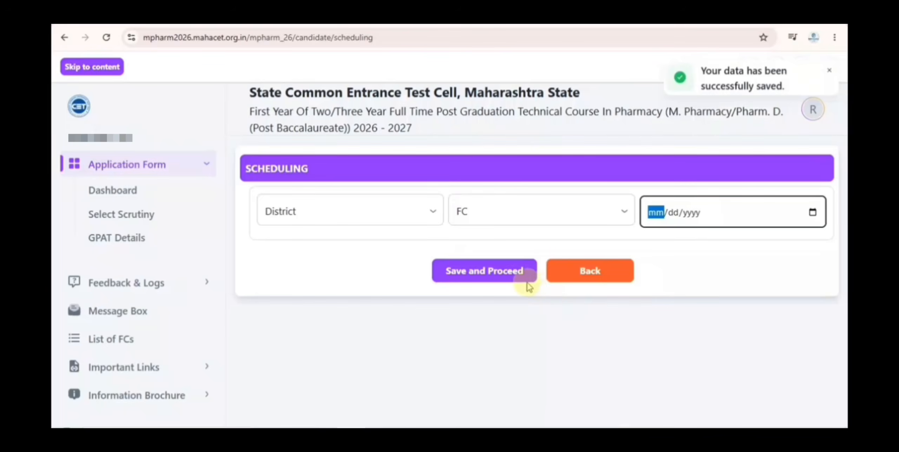
Step: Set the scheduling district to Chhatrapati Sambhajinagar and the FC to FC2153-Yash Institute of Pharmacy, Aurangabad
{"action": "left_click", "coordinate": [431, 215]}
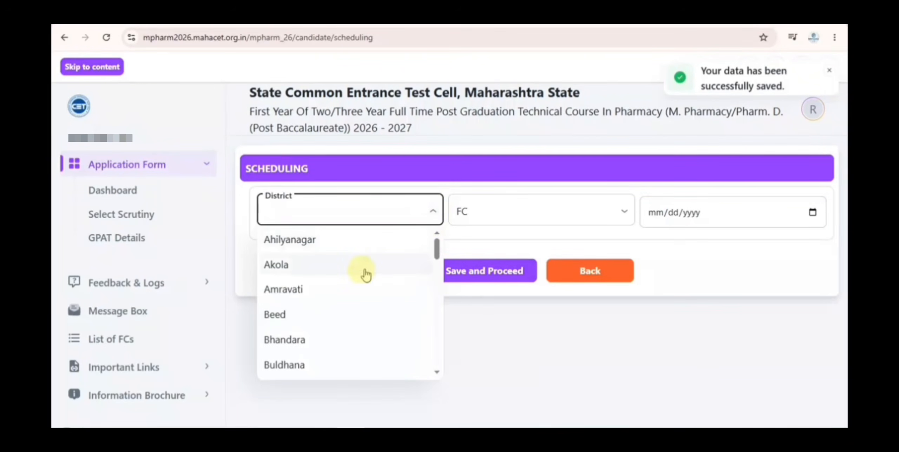
{"action": "scroll", "coordinate": [354, 281], "scroll_direction": "down", "scroll_amount": 3}
{"action": "scroll", "coordinate": [335, 309], "scroll_direction": "down", "scroll_amount": 2}
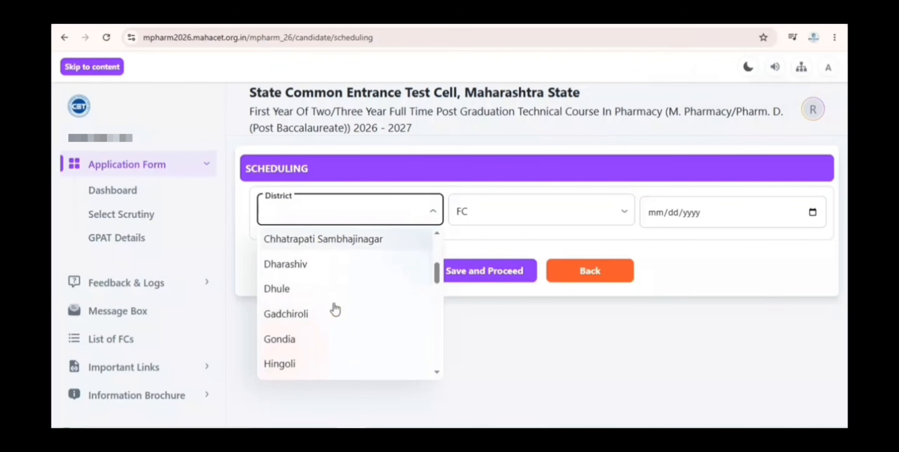
{"action": "left_click", "coordinate": [342, 243]}
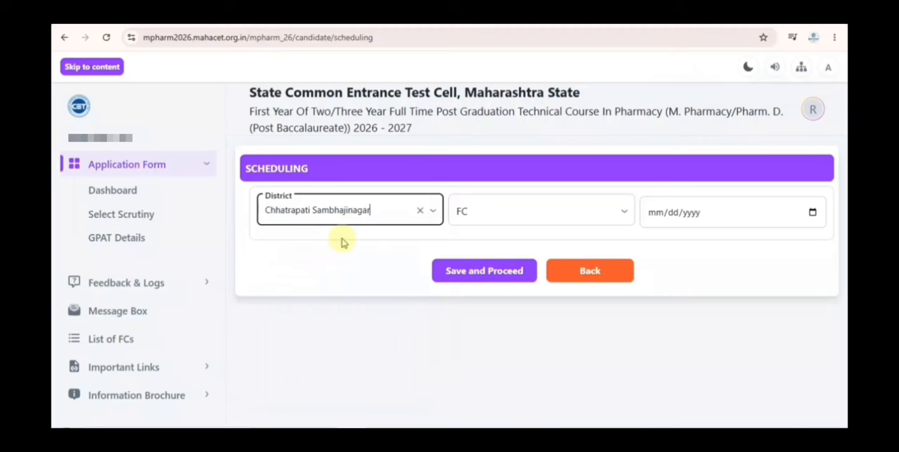
{"action": "left_click", "coordinate": [497, 210]}
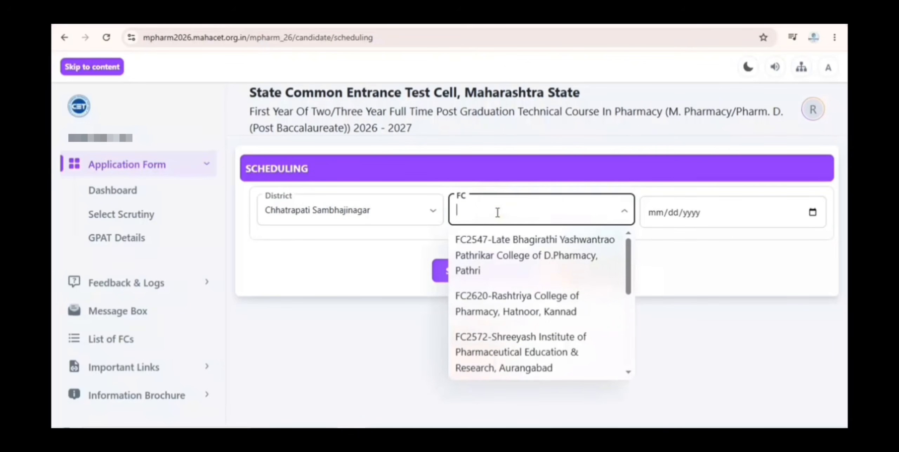
{"action": "scroll", "coordinate": [504, 279], "scroll_direction": "down", "scroll_amount": 4}
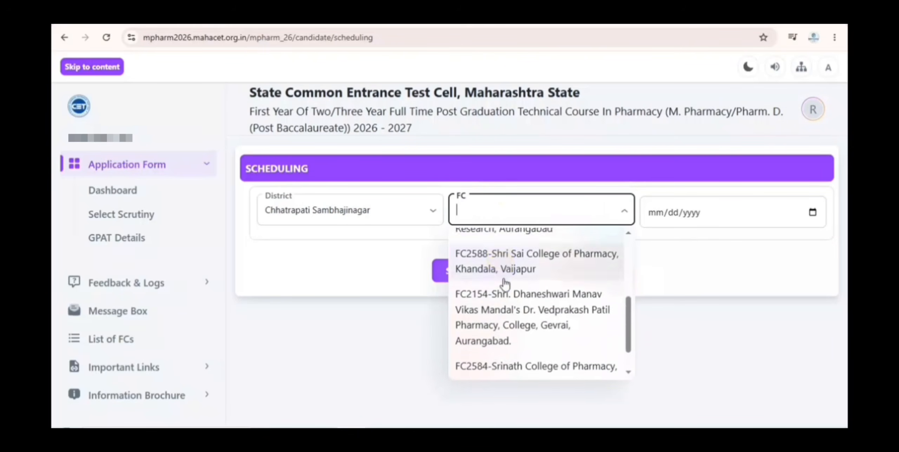
{"action": "scroll", "coordinate": [504, 281], "scroll_direction": "down", "scroll_amount": 2}
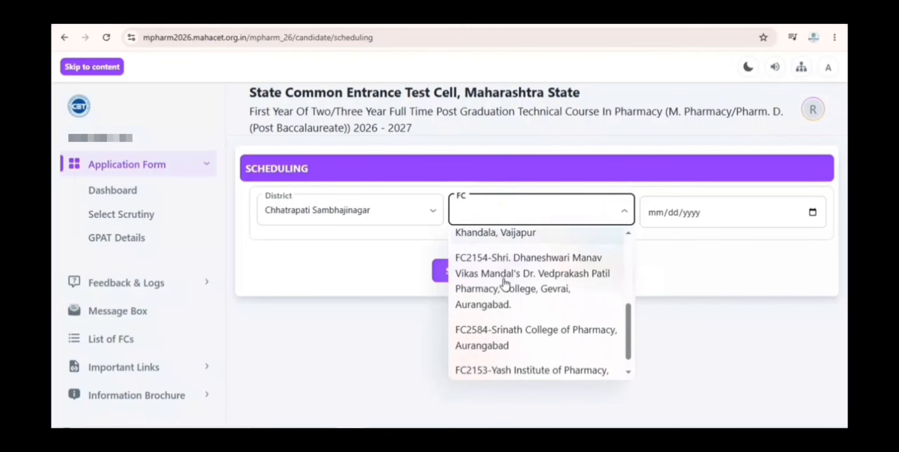
{"action": "left_click", "coordinate": [501, 357]}
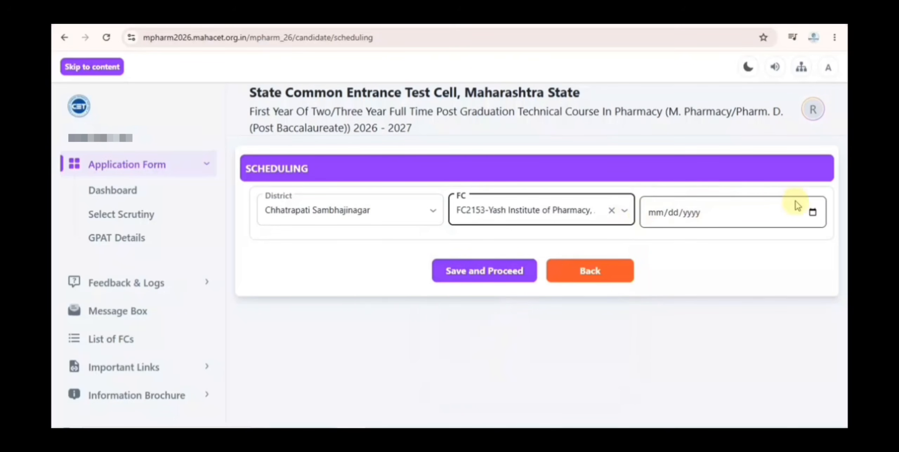
Step: Book the 11 A.M. to 12 P.M. scrutiny slot on 07/24/2026, then save and confirm the booking
{"action": "left_click", "coordinate": [812, 212]}
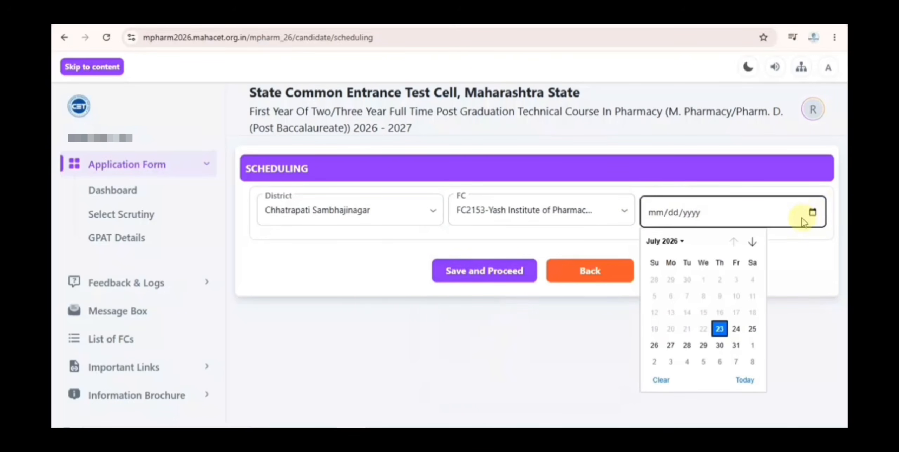
{"action": "left_click", "coordinate": [735, 330]}
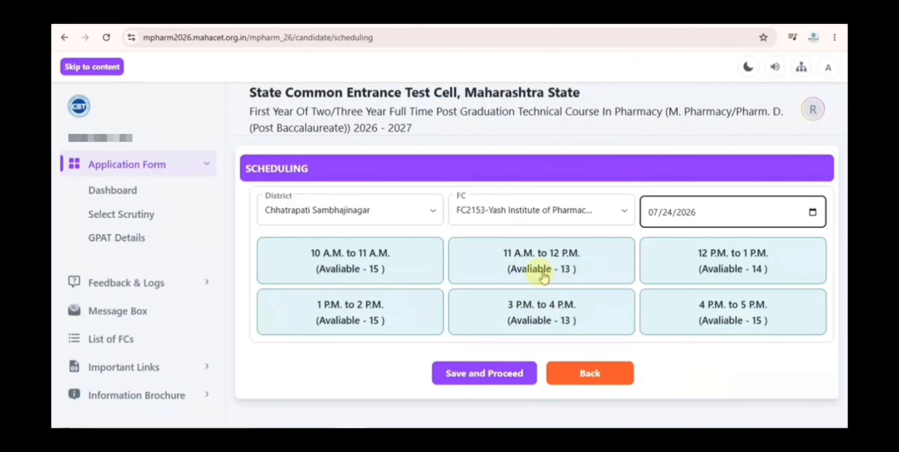
{"action": "left_click", "coordinate": [539, 272]}
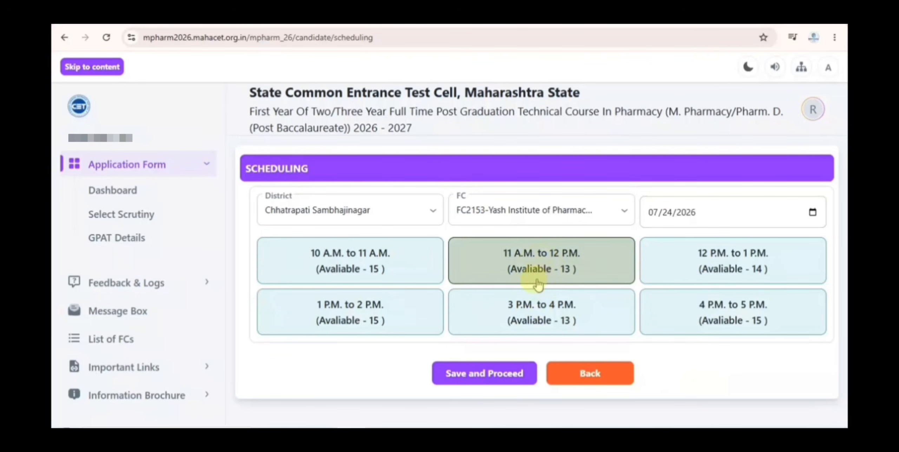
{"action": "left_click", "coordinate": [511, 382]}
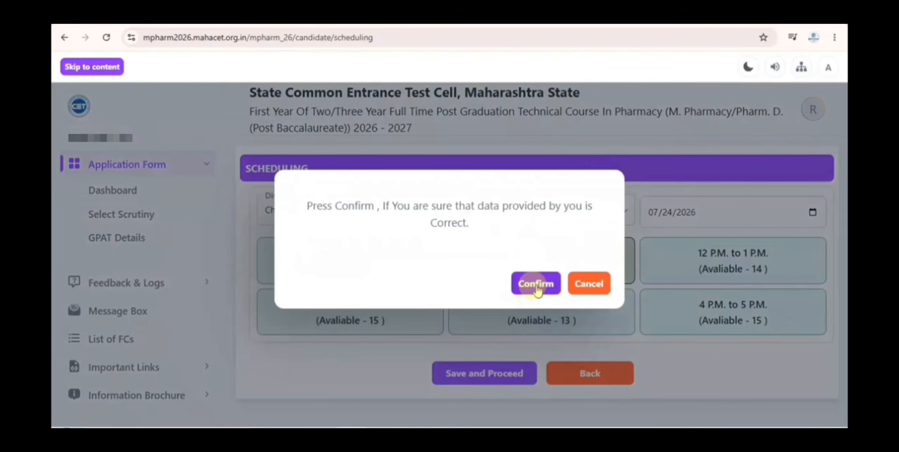
{"action": "left_click", "coordinate": [536, 285]}
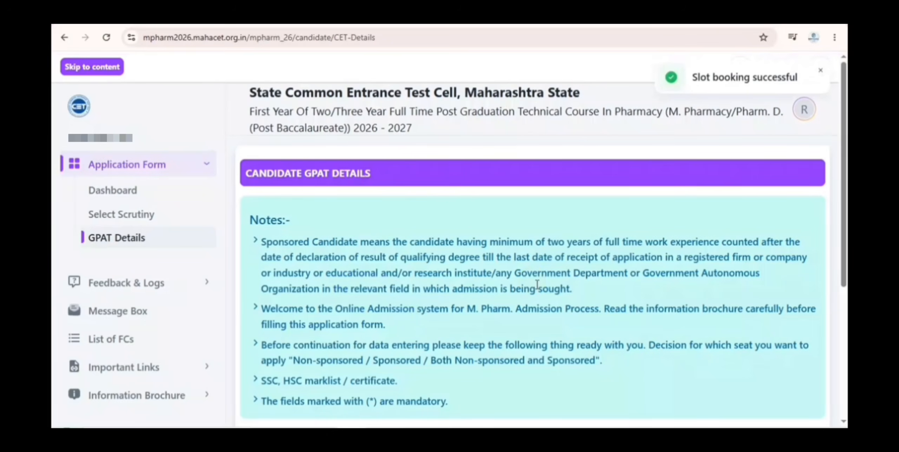
{"action": "left_click", "coordinate": [534, 283]}
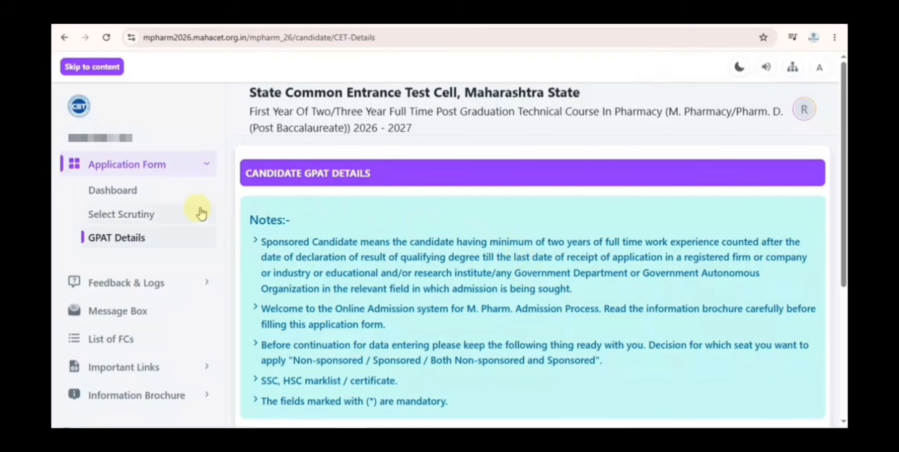
Step: Switch the scrutiny mode to E-Scrutiny, then save and confirm the change
{"action": "left_click", "coordinate": [163, 219]}
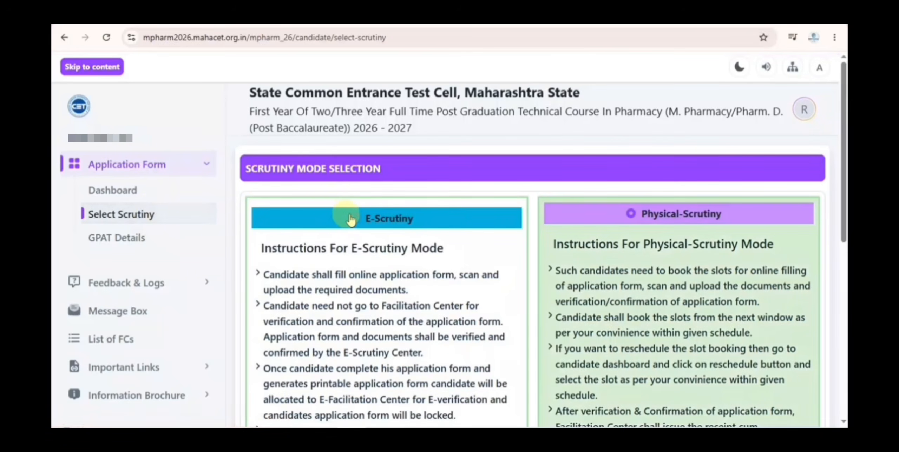
{"action": "left_click", "coordinate": [354, 219]}
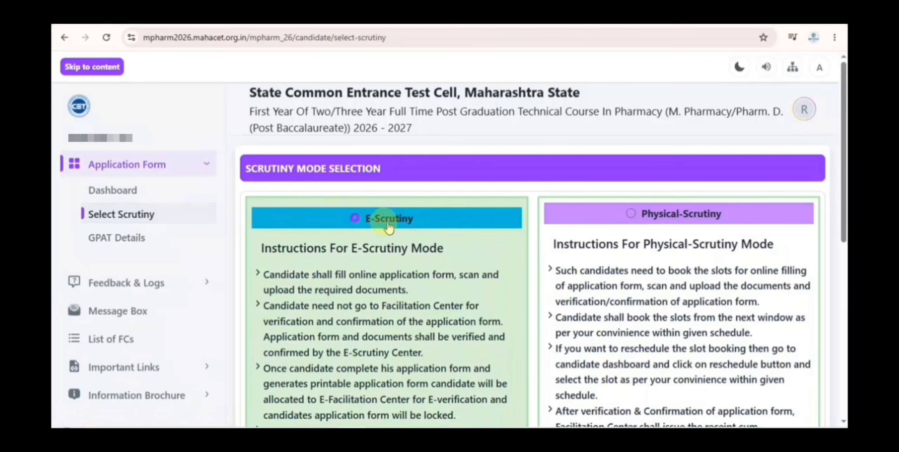
{"action": "scroll", "coordinate": [380, 223], "scroll_direction": "down", "scroll_amount": 10}
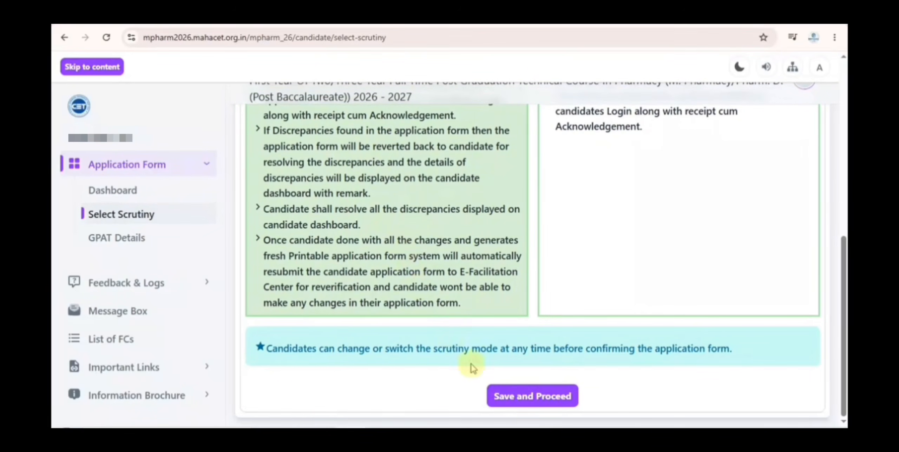
{"action": "left_click", "coordinate": [502, 396]}
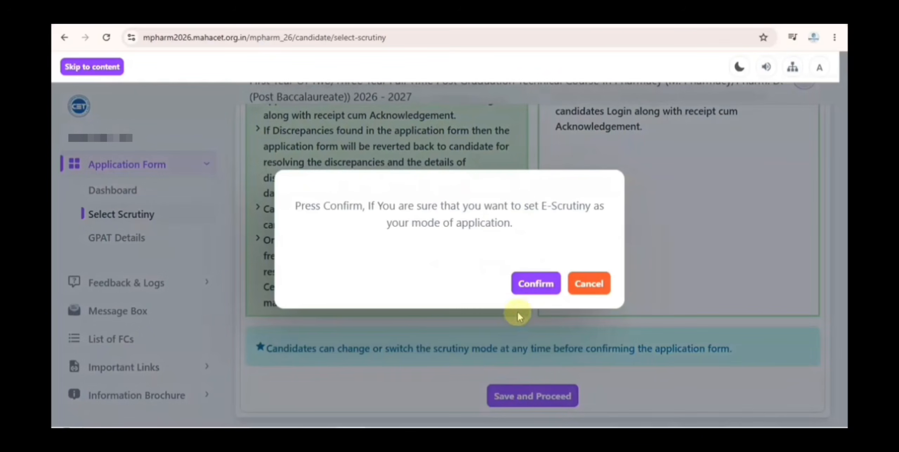
{"action": "left_click", "coordinate": [544, 283]}
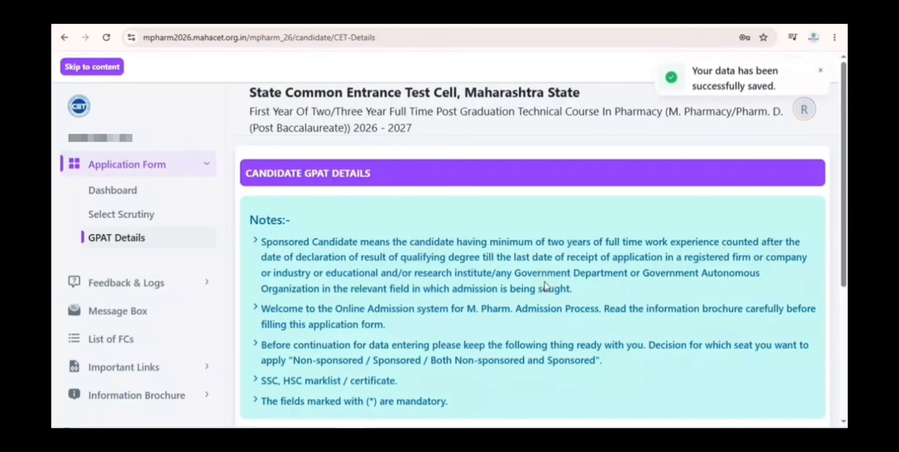
Step: Set the GPAT status to GPAT Candidate and the GPAT passing year to 2026
{"action": "scroll", "coordinate": [534, 261], "scroll_direction": "down", "scroll_amount": 5}
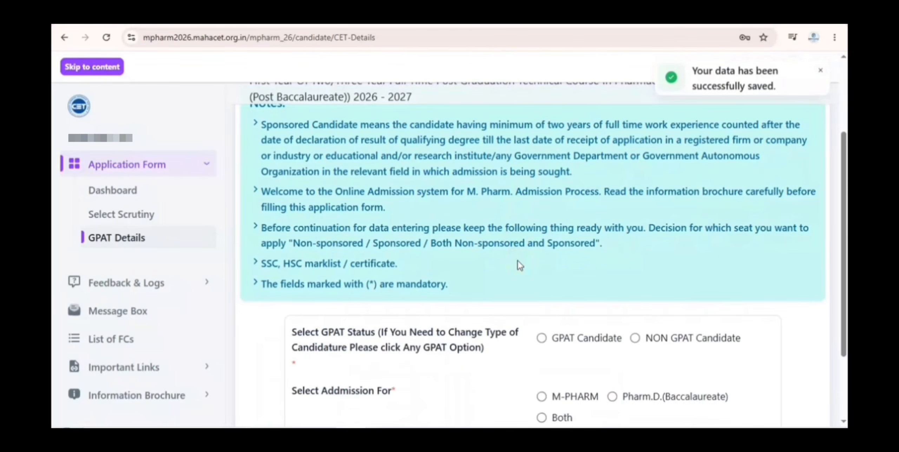
{"action": "scroll", "coordinate": [513, 263], "scroll_direction": "down", "scroll_amount": 1}
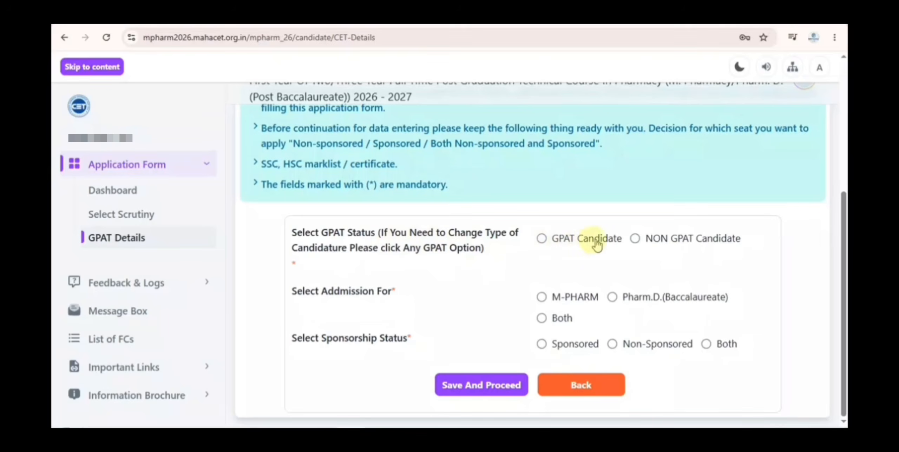
{"action": "left_click", "coordinate": [542, 240]}
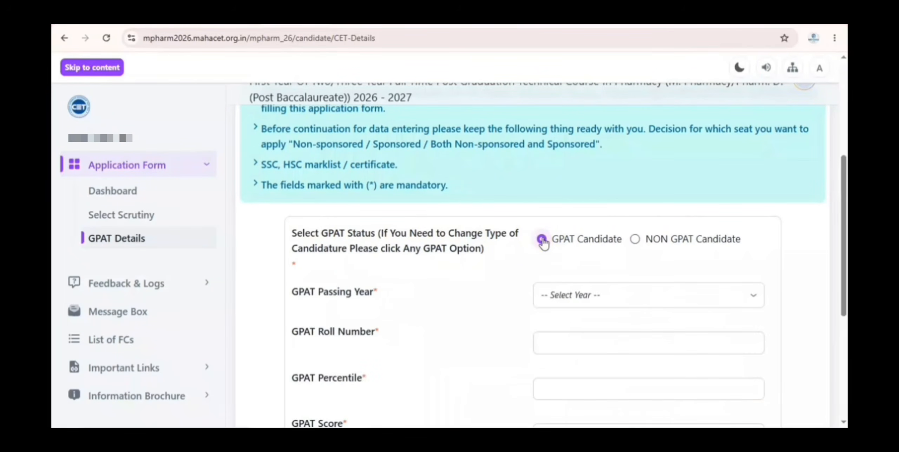
{"action": "scroll", "coordinate": [544, 245], "scroll_direction": "down", "scroll_amount": 1}
{"action": "scroll", "coordinate": [544, 244], "scroll_direction": "down", "scroll_amount": 1}
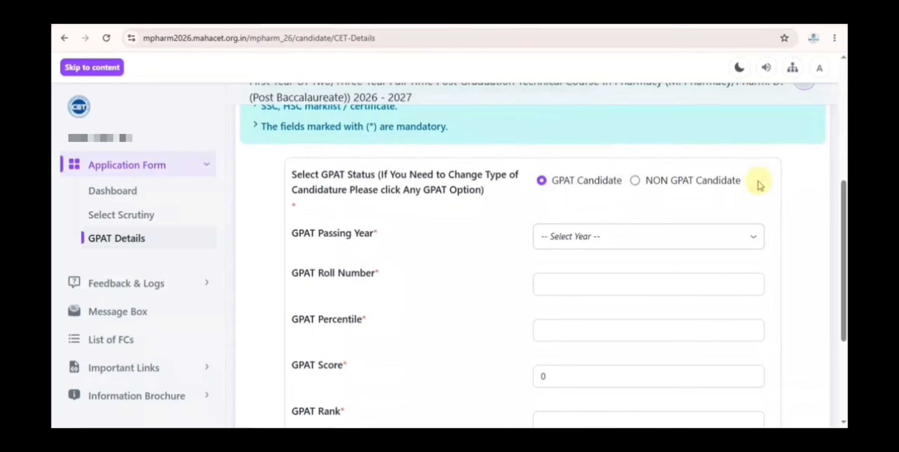
{"action": "scroll", "coordinate": [564, 228], "scroll_direction": "down", "scroll_amount": 2}
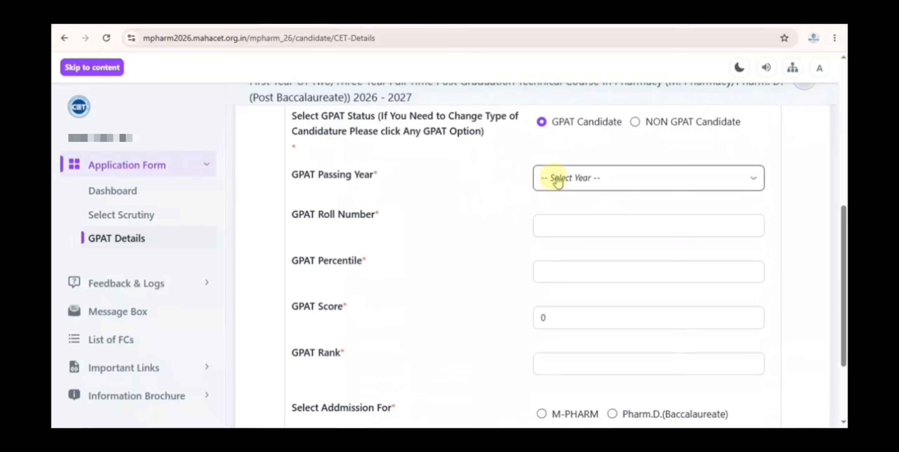
{"action": "left_click", "coordinate": [556, 178]}
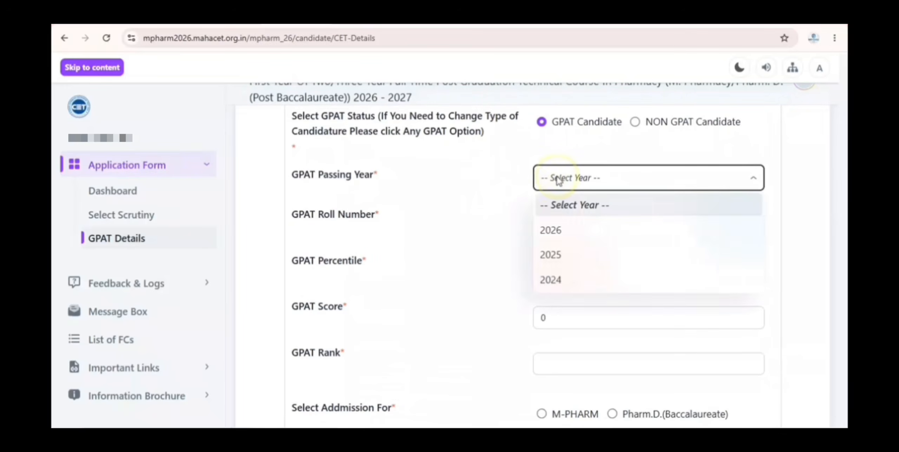
{"action": "left_click", "coordinate": [550, 232]}
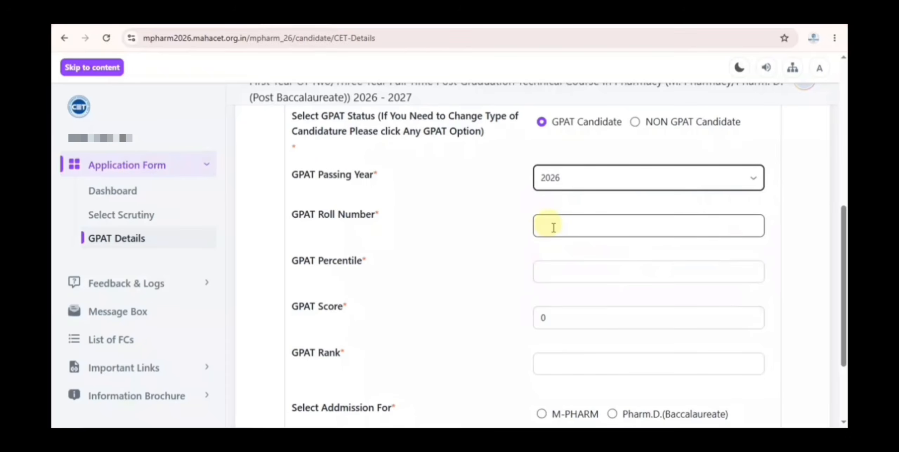
Step: Enter the candidate's GPAT roll number in the GPAT details
{"action": "left_click", "coordinate": [551, 227]}
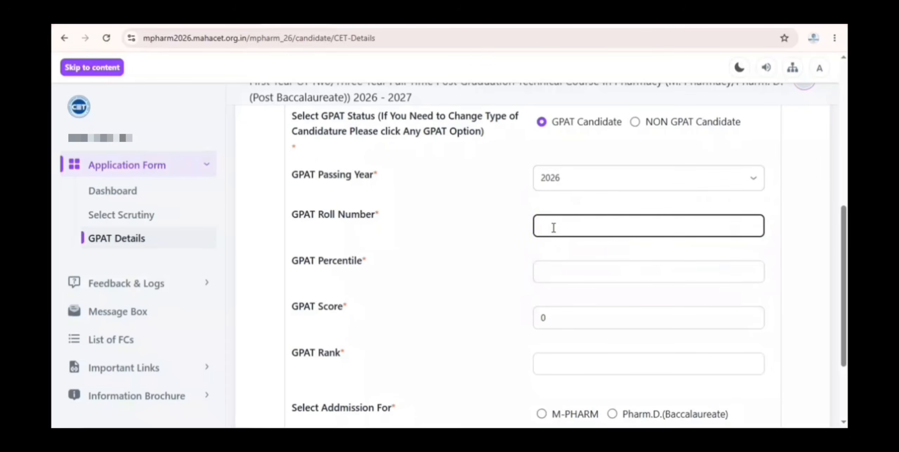
{"action": "left_click", "coordinate": [544, 229]}
Step: Set the GPAT percentile to 94.224164
{"action": "left_click", "coordinate": [547, 273]}
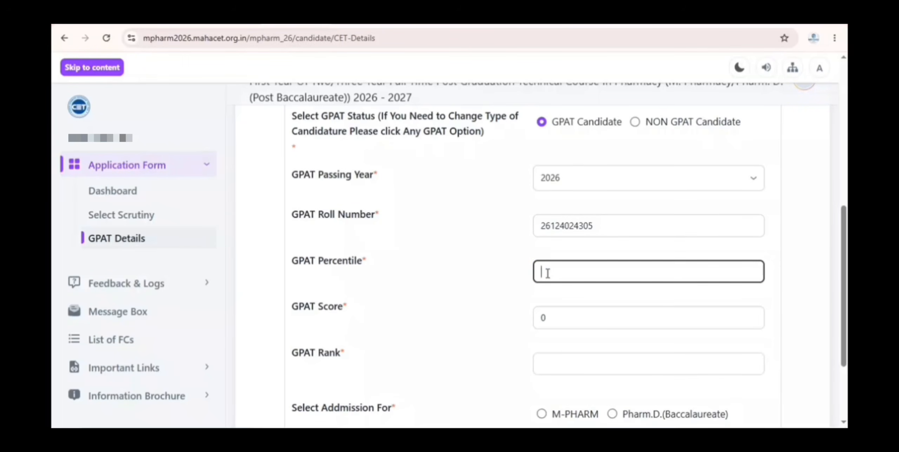
{"action": "type", "text": "99"}
{"action": "type", "text": ".2"}
{"action": "type", "text": "24"}
{"action": "type", "text": "164"}
Step: Set the GPAT score to 194 and the GPAT rank to 3563
{"action": "left_click", "coordinate": [549, 319]}
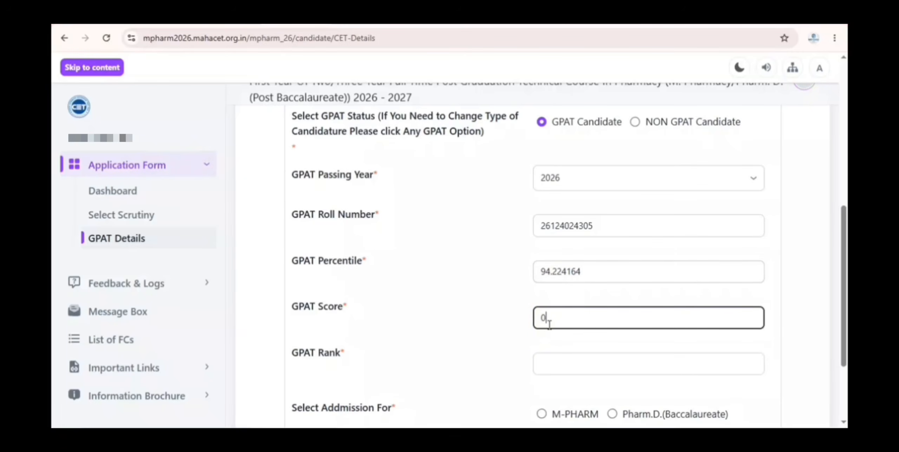
{"action": "key", "text": "BackSpace"}
{"action": "type", "text": "194"}
{"action": "left_click", "coordinate": [557, 350]}
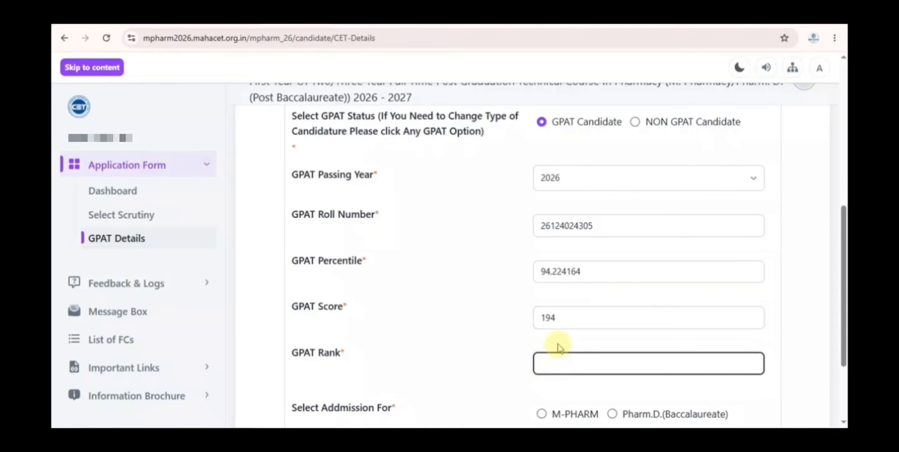
{"action": "left_click", "coordinate": [551, 327]}
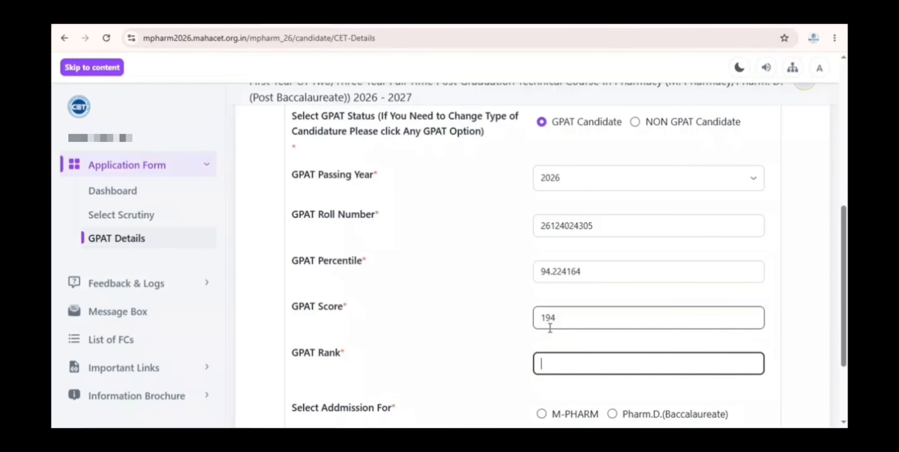
{"action": "type", "text": "3563"}
Step: Select M-PHARM admission with Non-Sponsored sponsorship status, then save the GPAT details and proceed
{"action": "left_click_drag", "start_coordinate": [843, 221], "coordinate": [842, 313]}
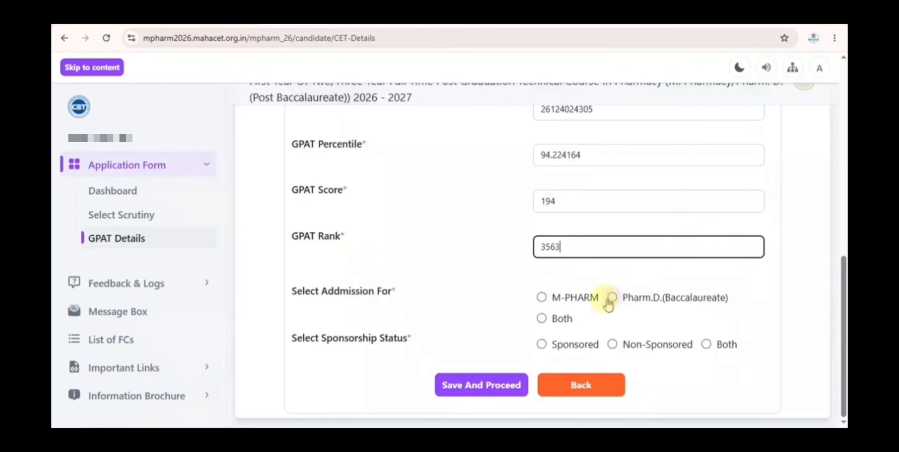
{"action": "left_click", "coordinate": [542, 301]}
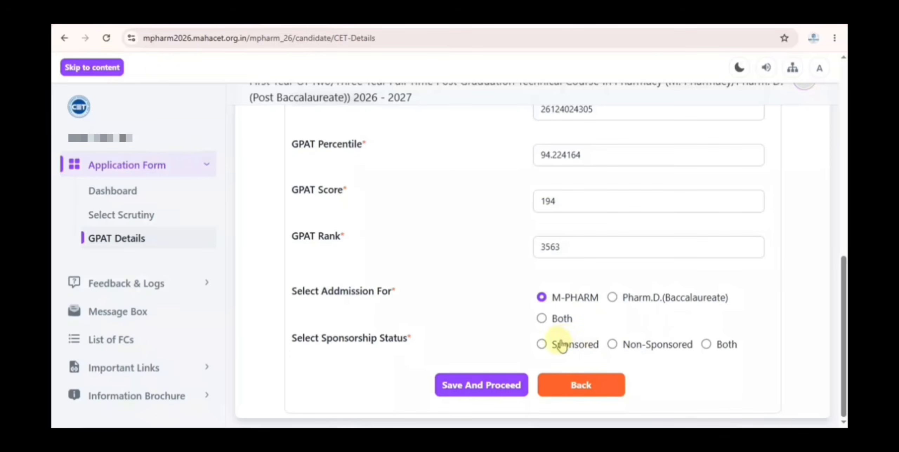
{"action": "left_click", "coordinate": [612, 344]}
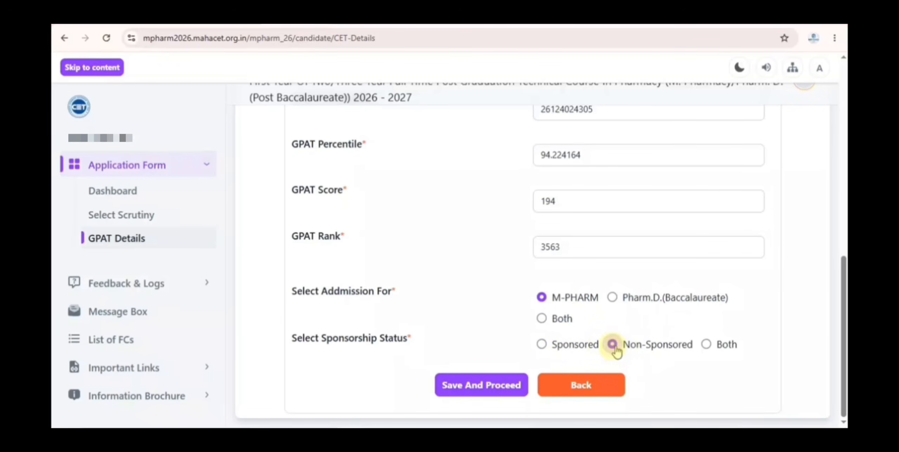
{"action": "left_click", "coordinate": [498, 389]}
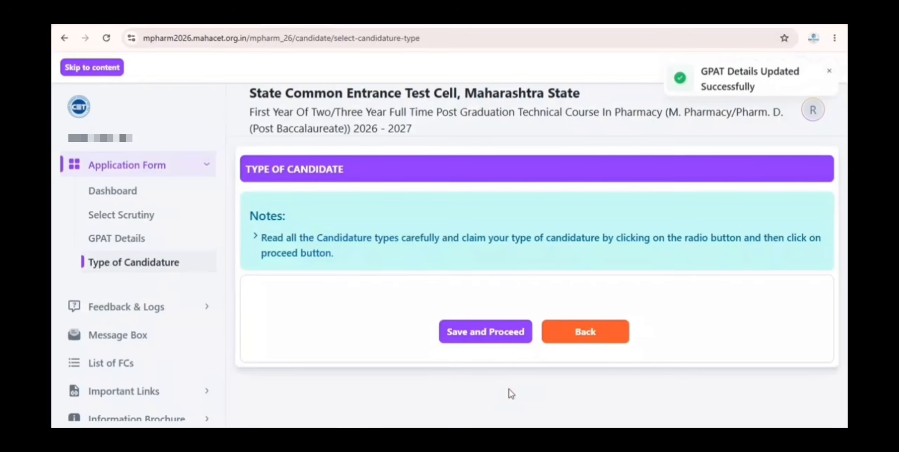
Step: Choose Maharashtra State Candidate - Type A as the candidature type, then save and confirm the selection
{"action": "scroll", "coordinate": [330, 243], "scroll_direction": "down", "scroll_amount": 5}
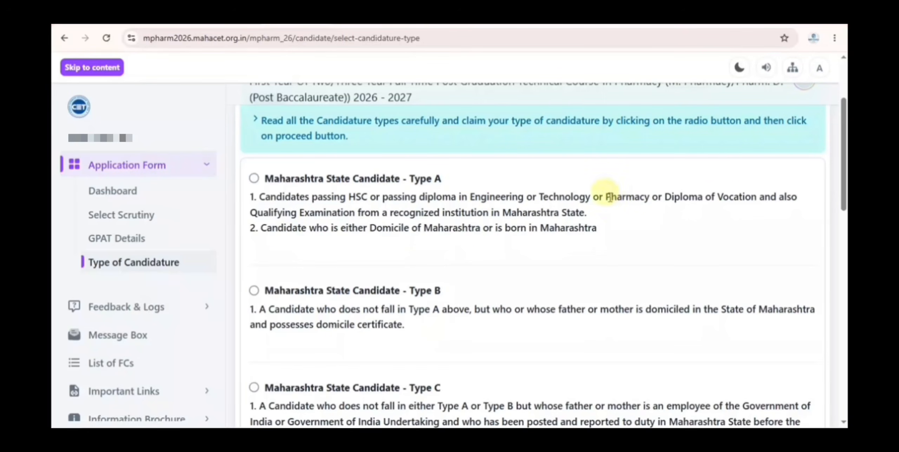
{"action": "scroll", "coordinate": [367, 210], "scroll_direction": "down", "scroll_amount": 2}
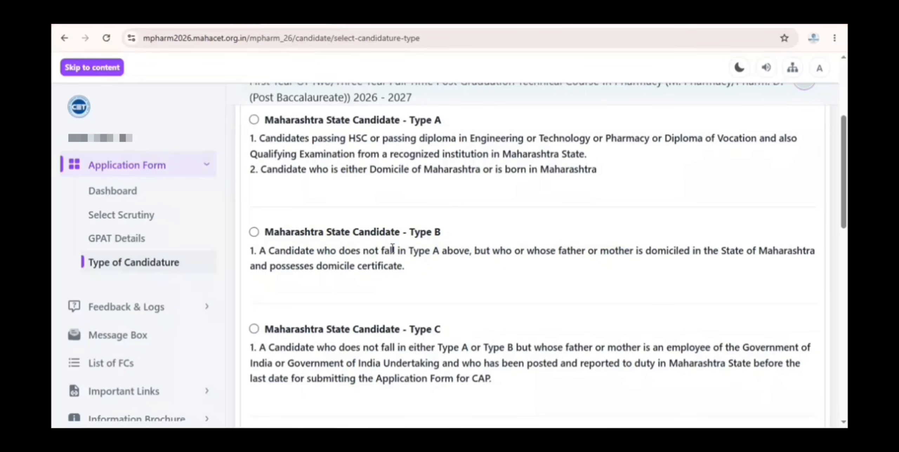
{"action": "scroll", "coordinate": [372, 253], "scroll_direction": "up", "scroll_amount": 3}
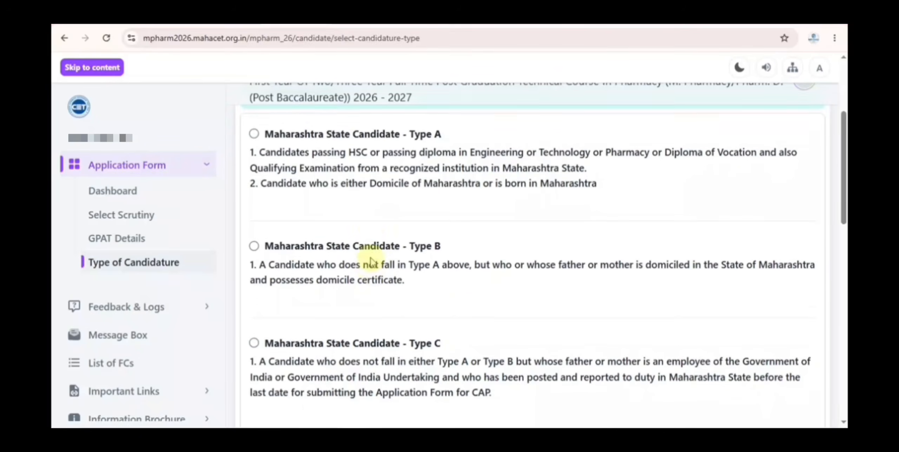
{"action": "left_click", "coordinate": [251, 240]}
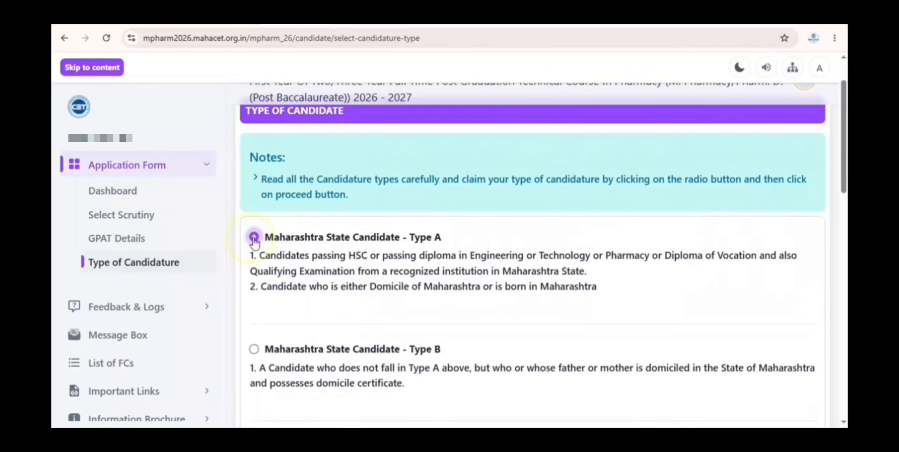
{"action": "scroll", "coordinate": [463, 199], "scroll_direction": "down", "scroll_amount": 1}
{"action": "scroll", "coordinate": [463, 195], "scroll_direction": "down", "scroll_amount": 13}
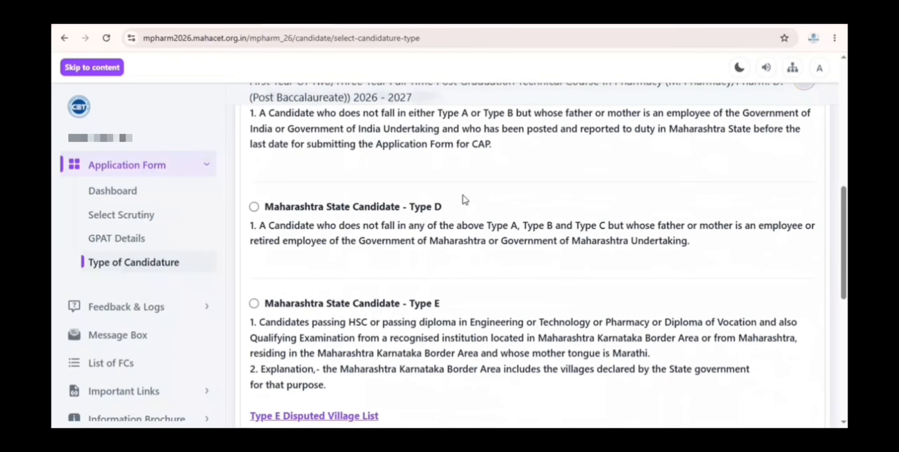
{"action": "scroll", "coordinate": [462, 195], "scroll_direction": "down", "scroll_amount": 5}
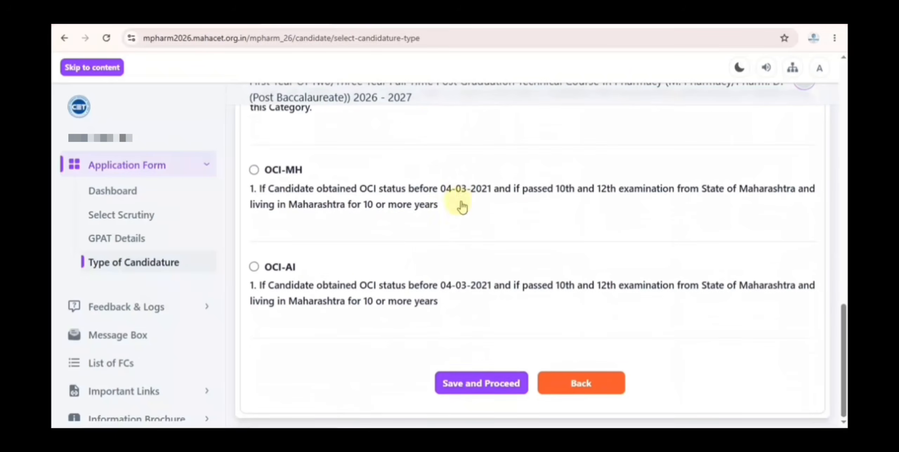
{"action": "left_click", "coordinate": [469, 384]}
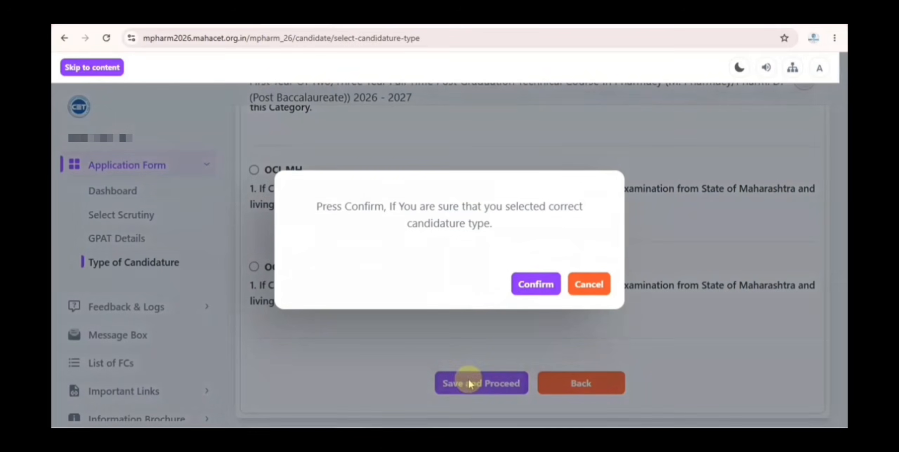
{"action": "left_click", "coordinate": [525, 284]}
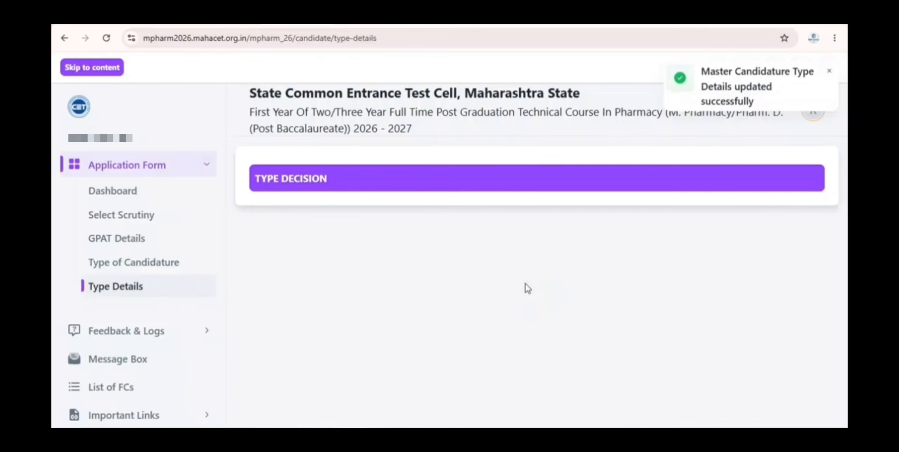
Step: Set the district for passing HSC or diploma to Pune in the type details
{"action": "scroll", "coordinate": [527, 267], "scroll_direction": "down", "scroll_amount": 2}
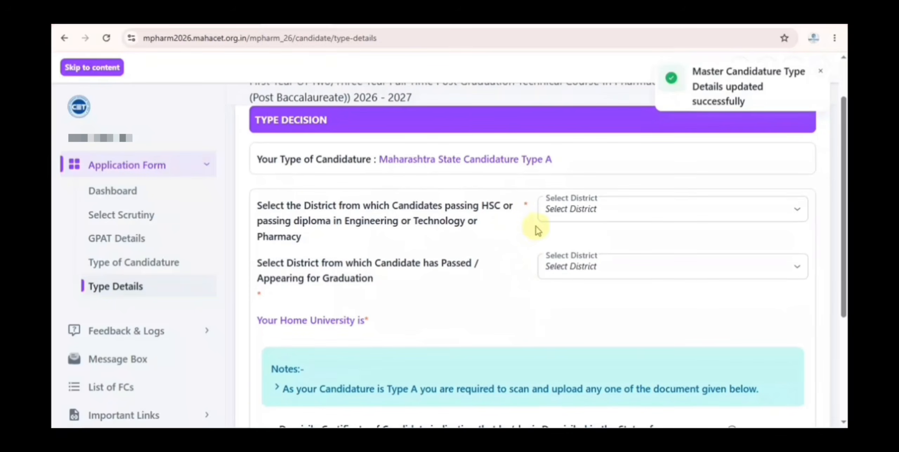
{"action": "left_click", "coordinate": [578, 217]}
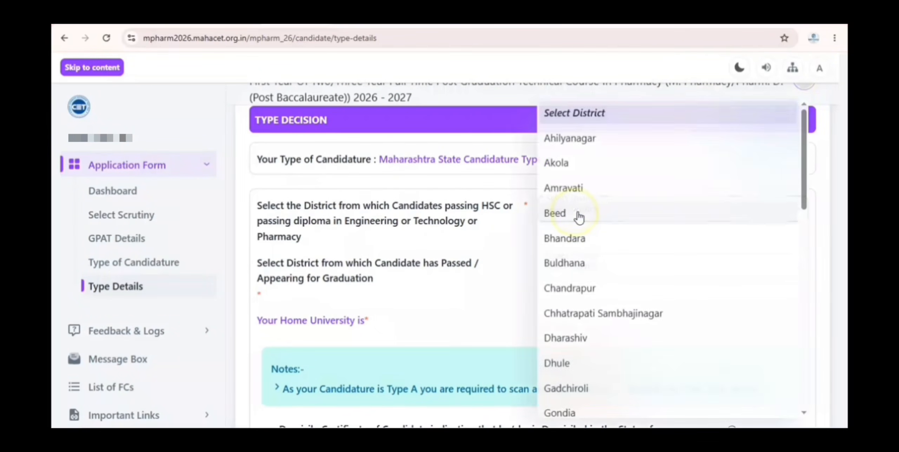
{"action": "scroll", "coordinate": [577, 218], "scroll_direction": "down", "scroll_amount": 6}
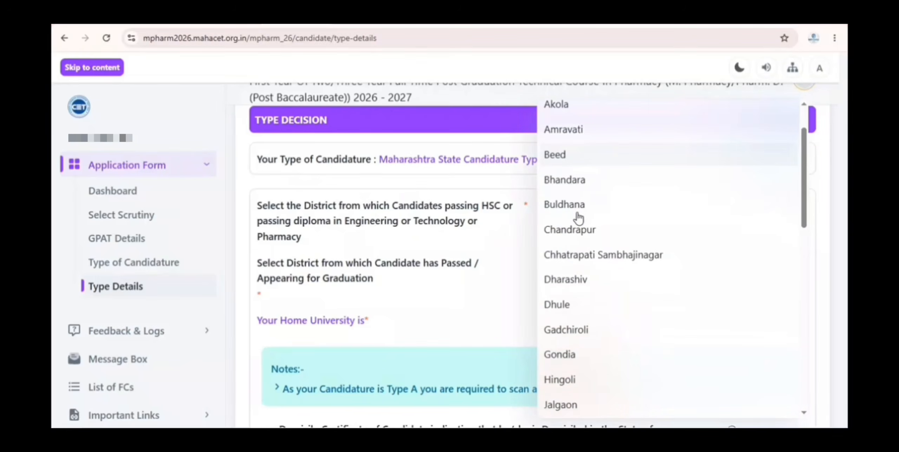
{"action": "scroll", "coordinate": [578, 217], "scroll_direction": "down", "scroll_amount": 5}
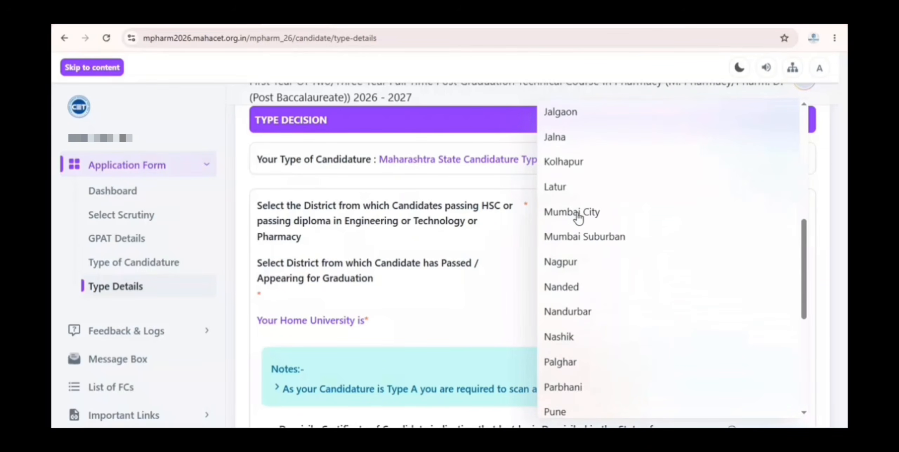
{"action": "left_click", "coordinate": [554, 353]}
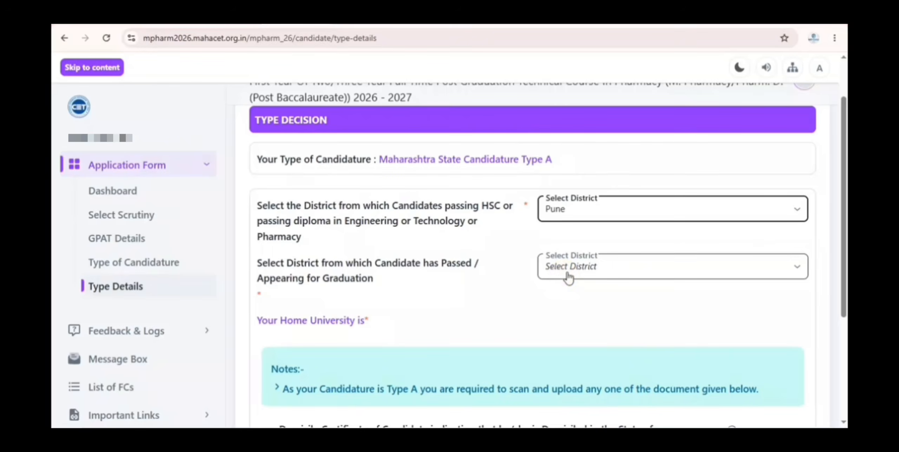
Step: Set the district where the candidate passed or is appearing for graduation to Pune
{"action": "left_click", "coordinate": [568, 277]}
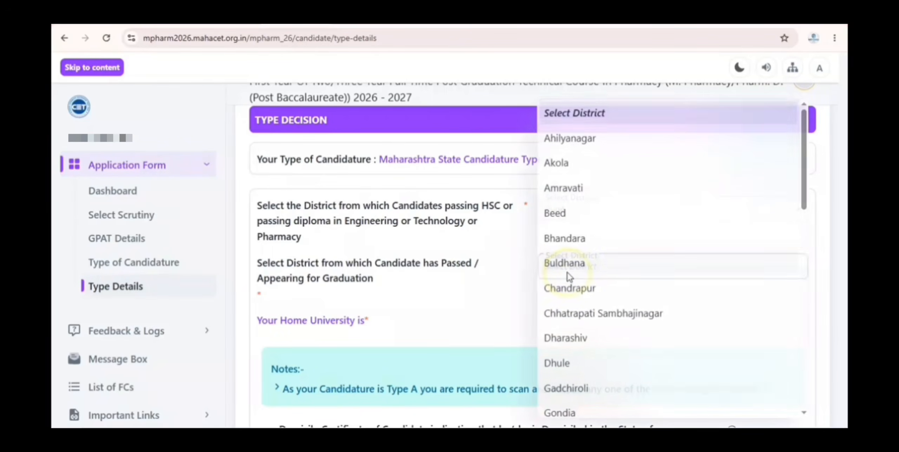
{"action": "scroll", "coordinate": [566, 298], "scroll_direction": "down", "scroll_amount": 6}
{"action": "scroll", "coordinate": [562, 296], "scroll_direction": "down", "scroll_amount": 5}
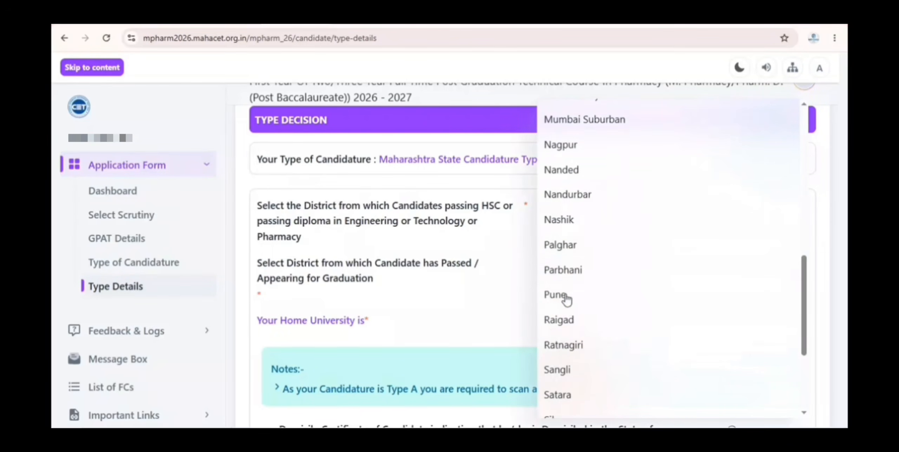
{"action": "scroll", "coordinate": [563, 299], "scroll_direction": "down", "scroll_amount": 4}
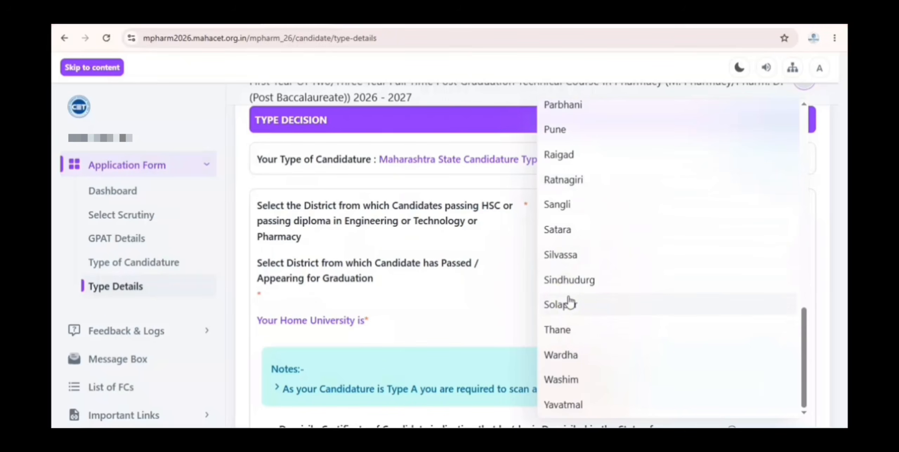
{"action": "left_click", "coordinate": [554, 133]}
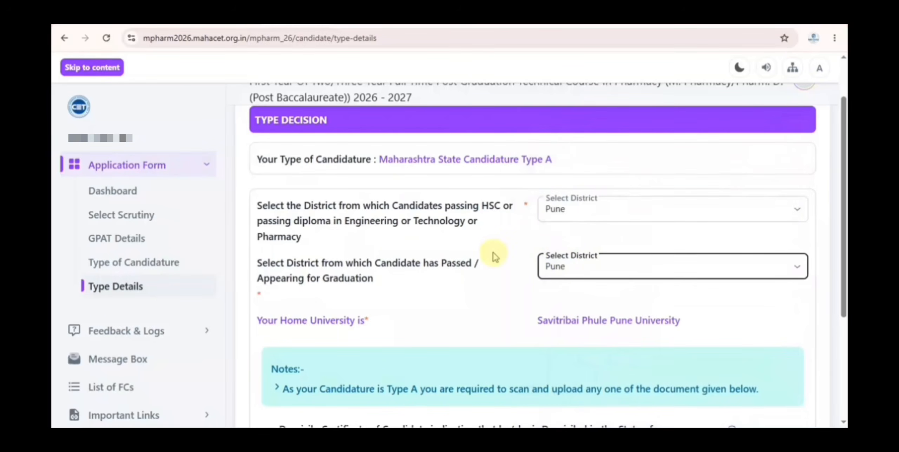
Step: Choose the Domicile Certificate as the Type A supporting document, then save the type details and proceed
{"action": "scroll", "coordinate": [463, 253], "scroll_direction": "down", "scroll_amount": 2}
{"action": "scroll", "coordinate": [459, 251], "scroll_direction": "down", "scroll_amount": 1}
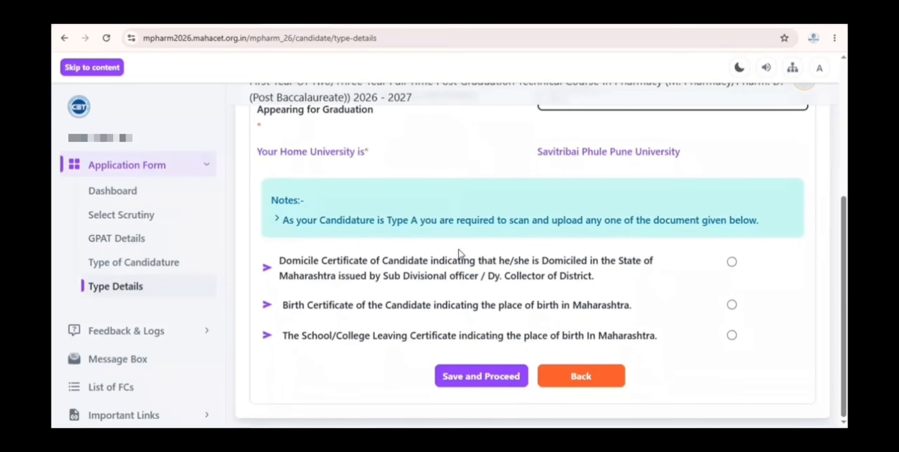
{"action": "left_click", "coordinate": [737, 267]}
{"action": "left_click", "coordinate": [477, 377]}
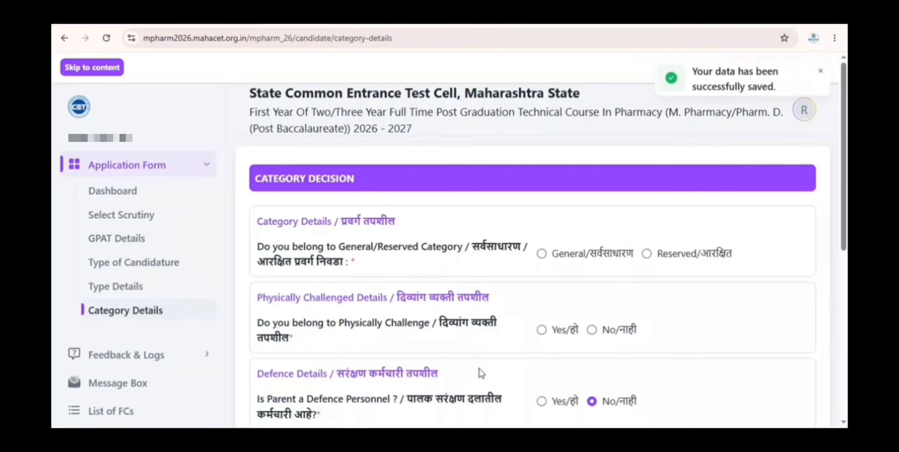
Step: Declare the candidate as Reserved with category SEBC and caste Maratha [1] in the category details
{"action": "scroll", "coordinate": [457, 316], "scroll_direction": "down", "scroll_amount": 2}
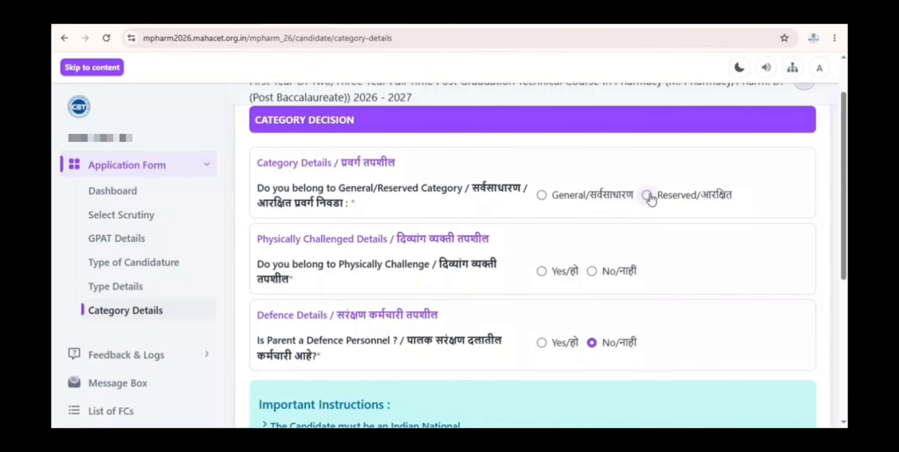
{"action": "left_click", "coordinate": [648, 196]}
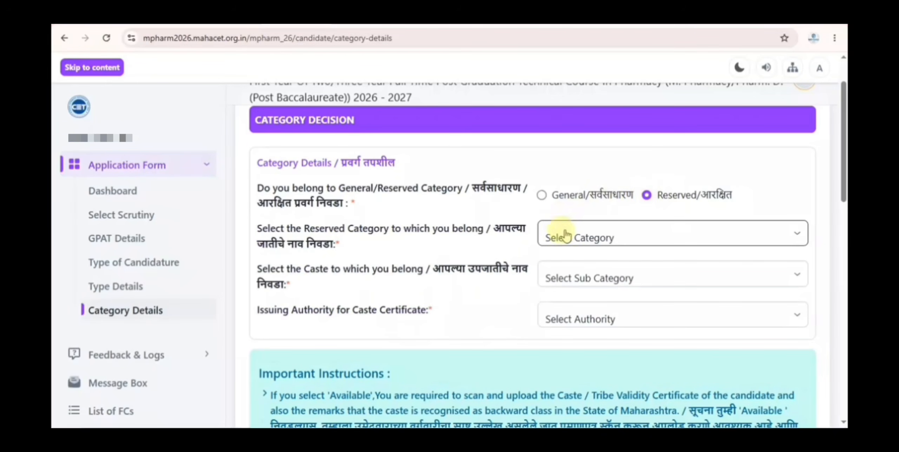
{"action": "left_click", "coordinate": [566, 240]}
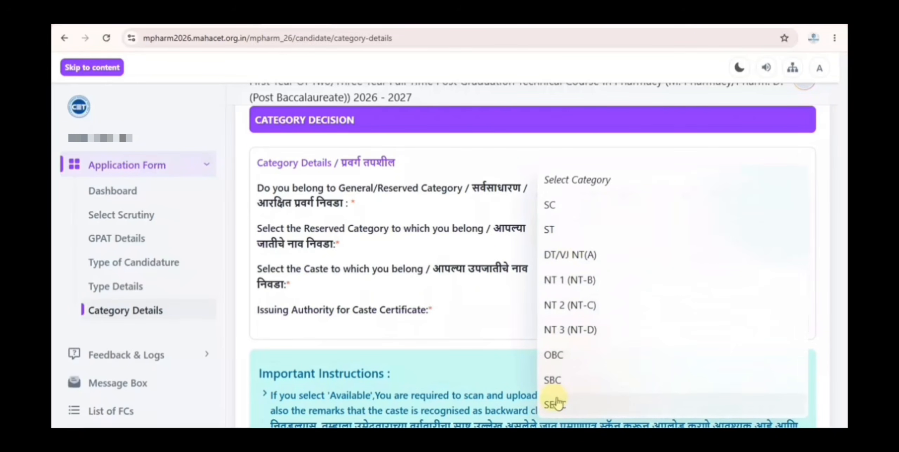
{"action": "left_click", "coordinate": [556, 405]}
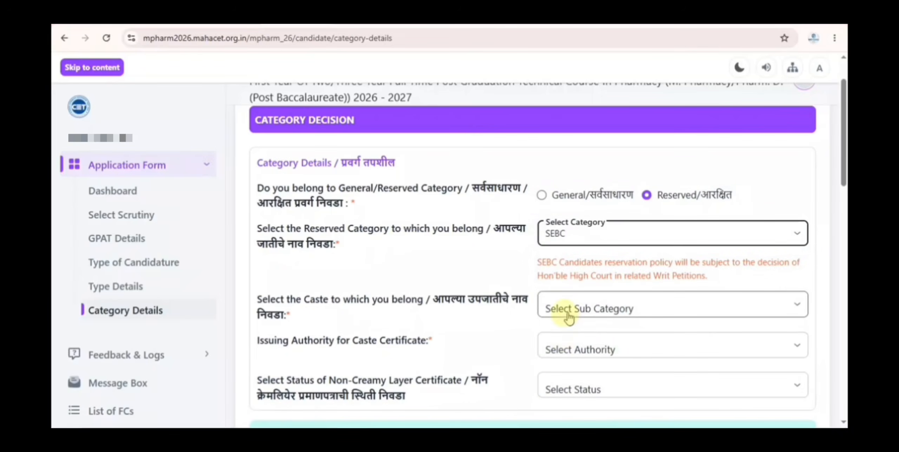
{"action": "left_click", "coordinate": [569, 316]}
{"action": "left_click", "coordinate": [569, 357]}
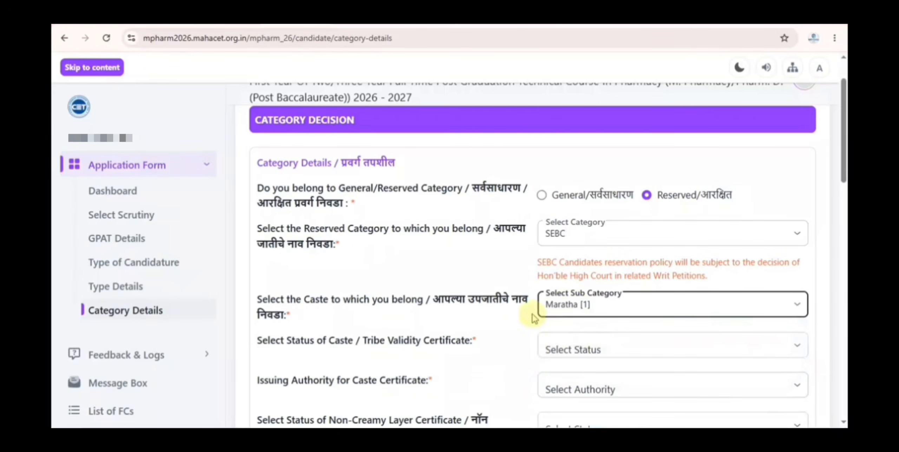
Step: Set the Caste / Tribe Validity Certificate status to Available
{"action": "scroll", "coordinate": [506, 289], "scroll_direction": "down", "scroll_amount": 3}
{"action": "left_click", "coordinate": [557, 236]}
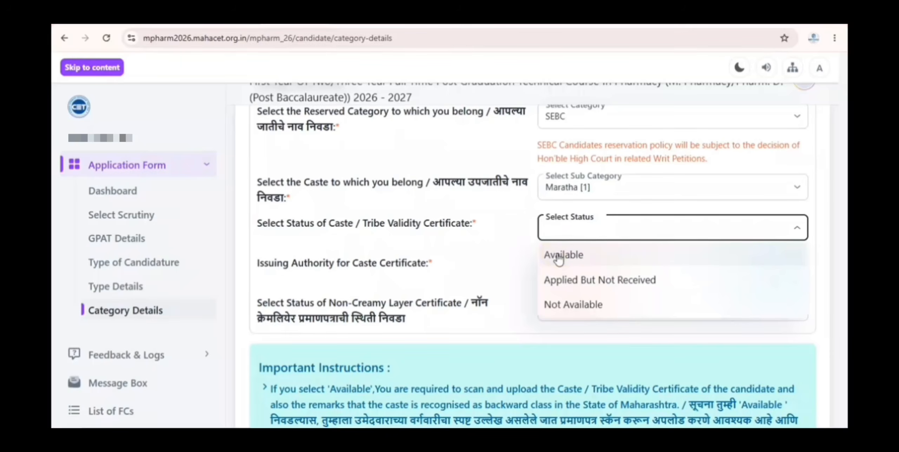
{"action": "left_click", "coordinate": [556, 286]}
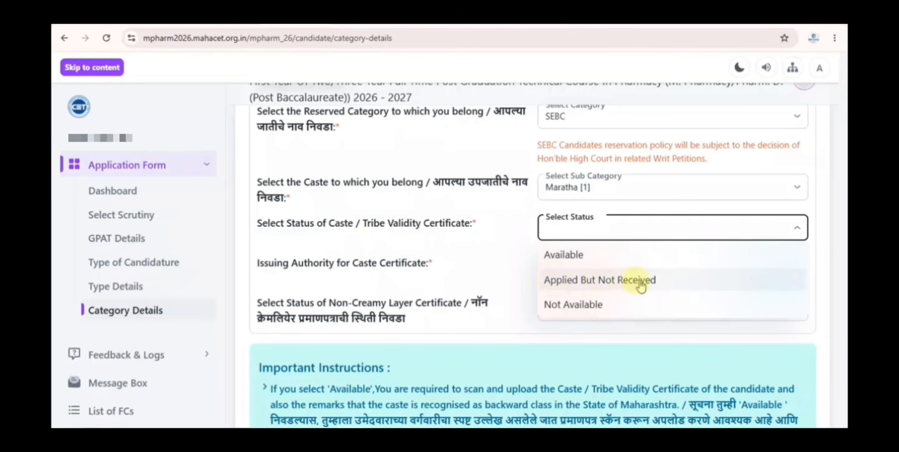
{"action": "left_click", "coordinate": [570, 259]}
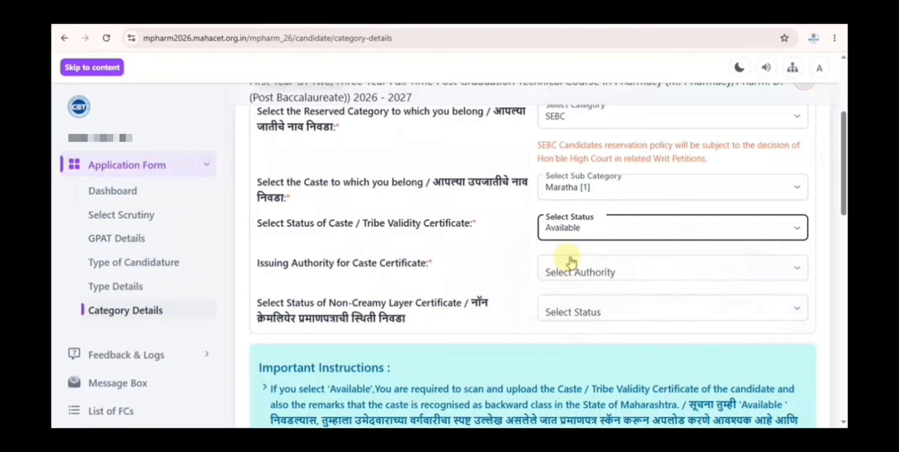
Step: Set the caste certificate's issuing authority to Sub-Divisional Officer and the Non-Creamy Layer Certificate status to Available
{"action": "left_click", "coordinate": [563, 272]}
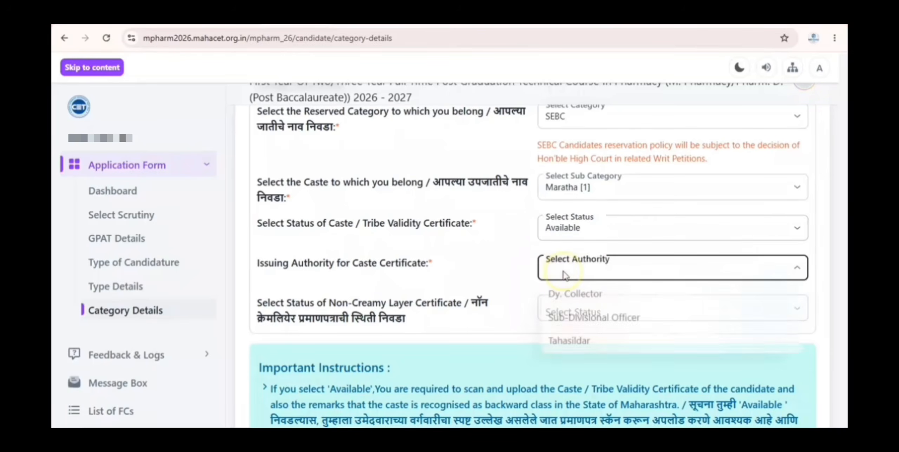
{"action": "left_click", "coordinate": [575, 325]}
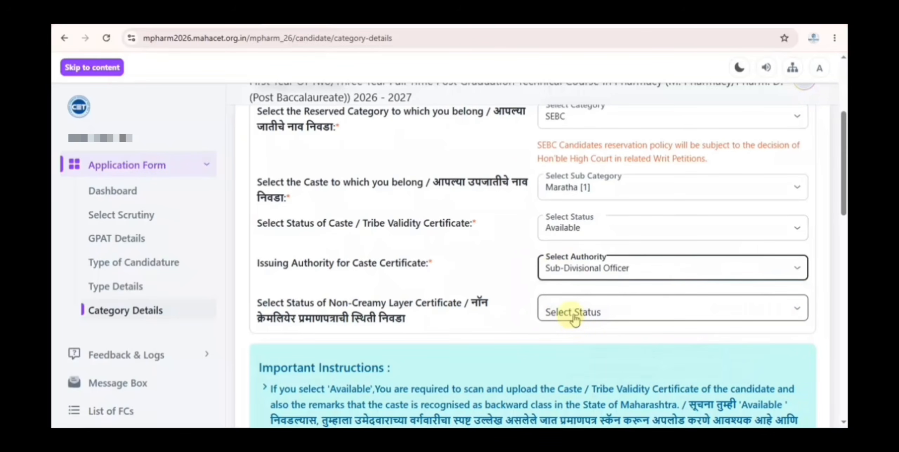
{"action": "left_click", "coordinate": [574, 316]}
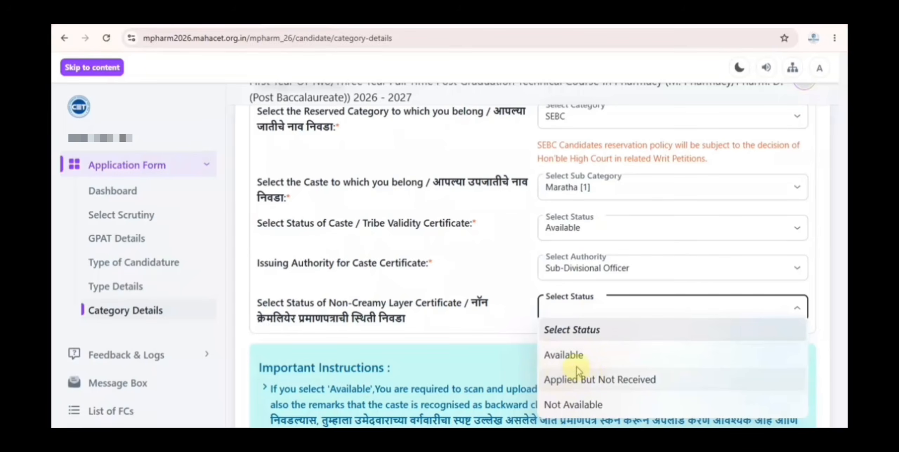
{"action": "left_click", "coordinate": [573, 355]}
Step: Answer No to the physically challenged question in the category details
{"action": "scroll", "coordinate": [536, 276], "scroll_direction": "down", "scroll_amount": 7}
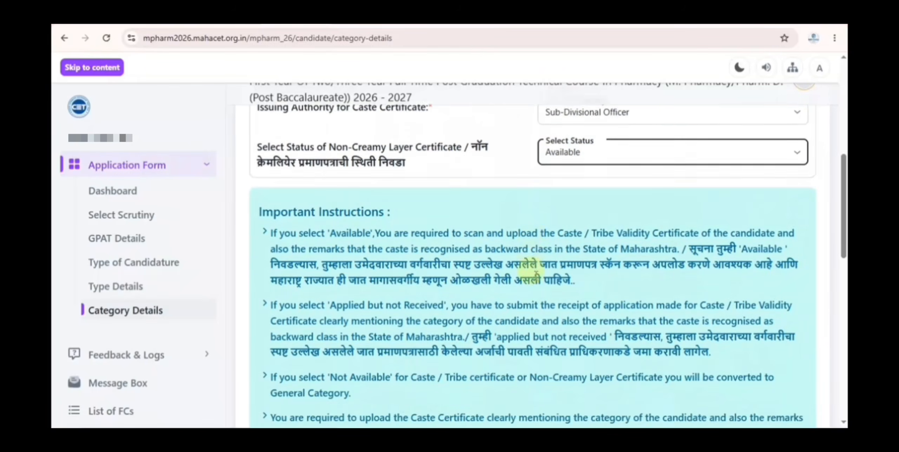
{"action": "scroll", "coordinate": [536, 276], "scroll_direction": "down", "scroll_amount": 5}
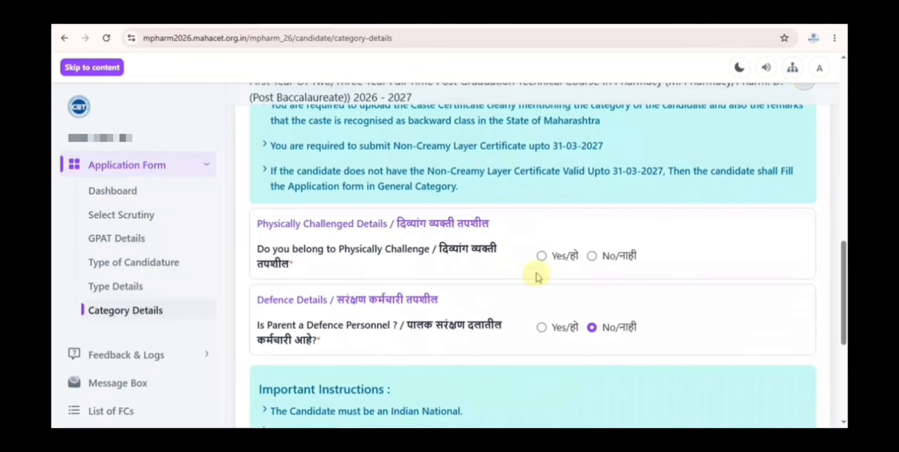
{"action": "left_click", "coordinate": [593, 257]}
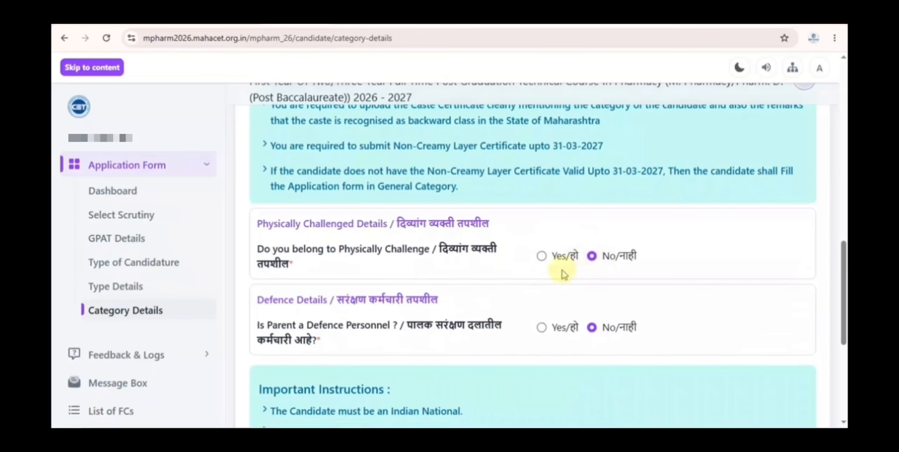
{"action": "scroll", "coordinate": [548, 292], "scroll_direction": "down", "scroll_amount": 5}
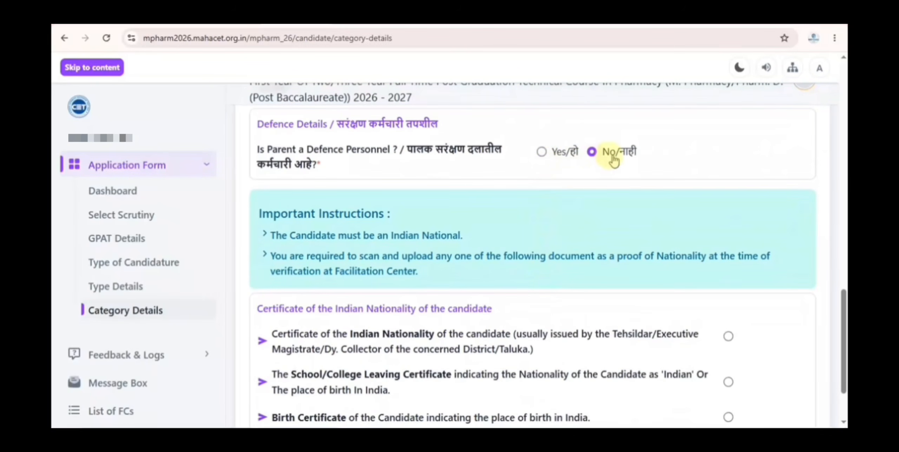
{"action": "scroll", "coordinate": [580, 172], "scroll_direction": "down", "scroll_amount": 3}
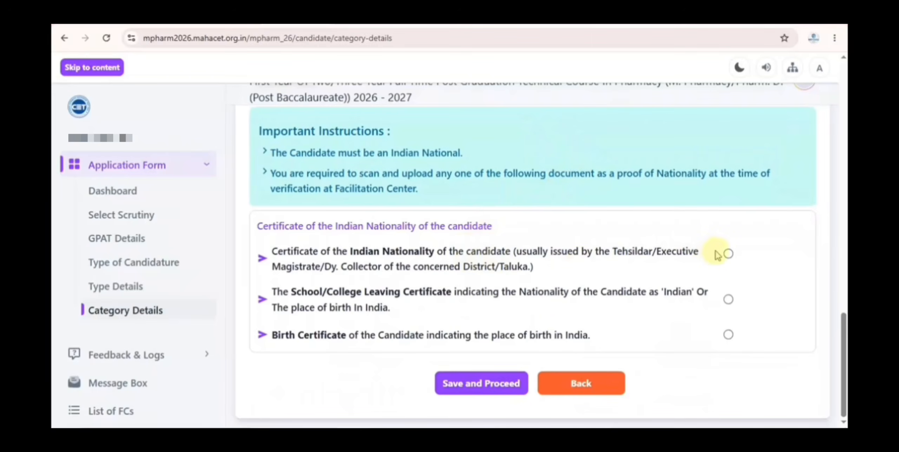
Step: Choose the Certificate of the Indian Nationality as nationality proof, then save and confirm the category details
{"action": "left_click", "coordinate": [728, 254]}
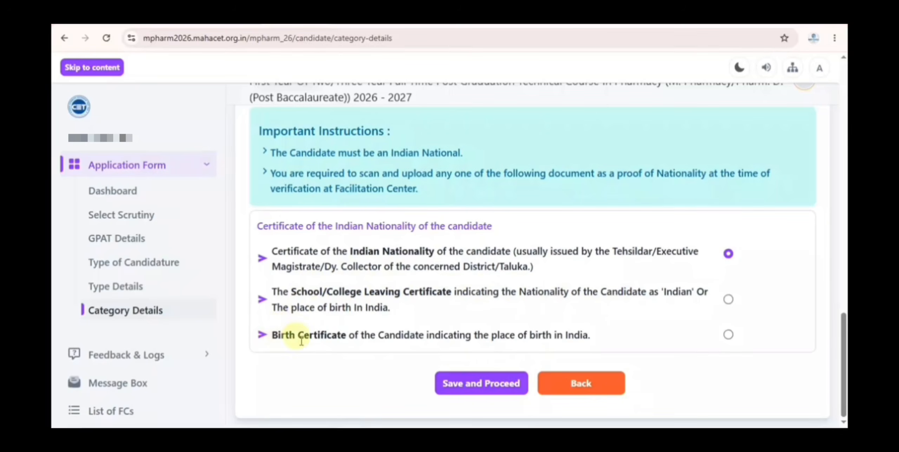
{"action": "left_click", "coordinate": [485, 386]}
{"action": "left_click", "coordinate": [527, 292]}
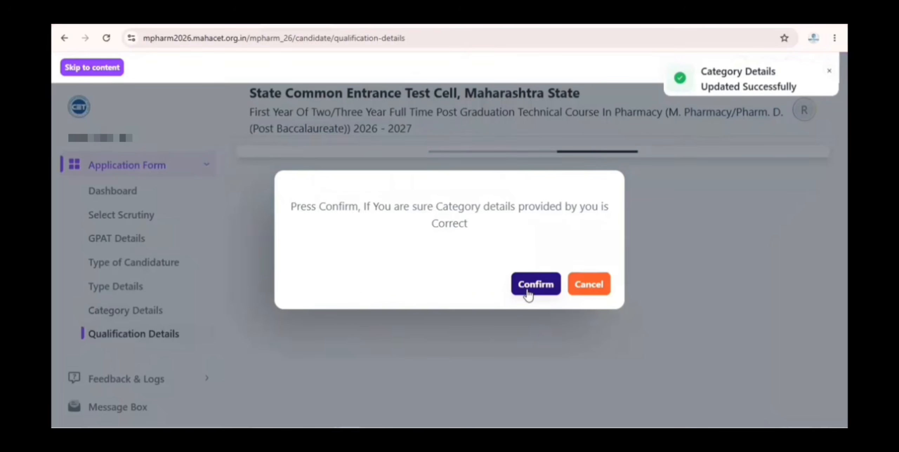
Step: Enter the candidate's SSC seat number in the qualification details
{"action": "scroll", "coordinate": [474, 241], "scroll_direction": "down", "scroll_amount": 6}
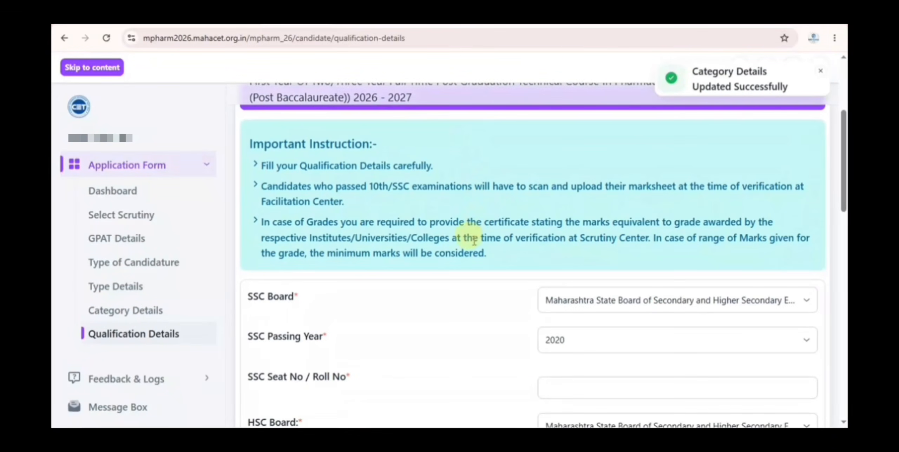
{"action": "scroll", "coordinate": [473, 243], "scroll_direction": "down", "scroll_amount": 3}
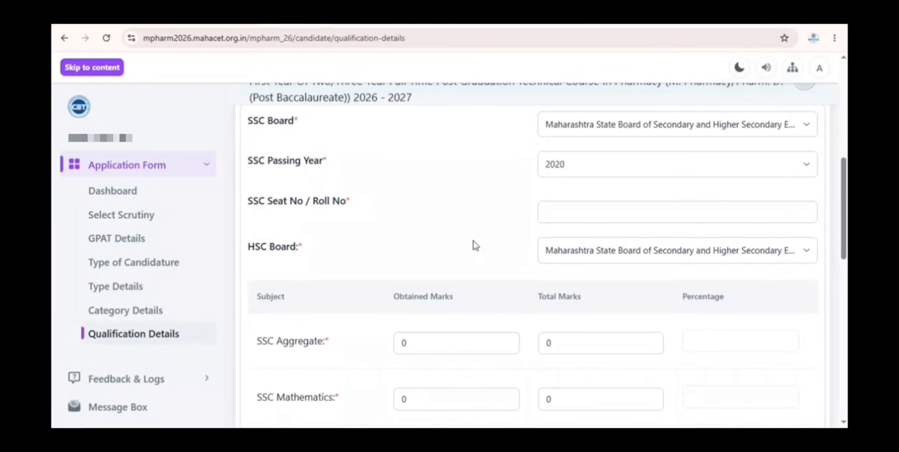
{"action": "left_click", "coordinate": [544, 211]}
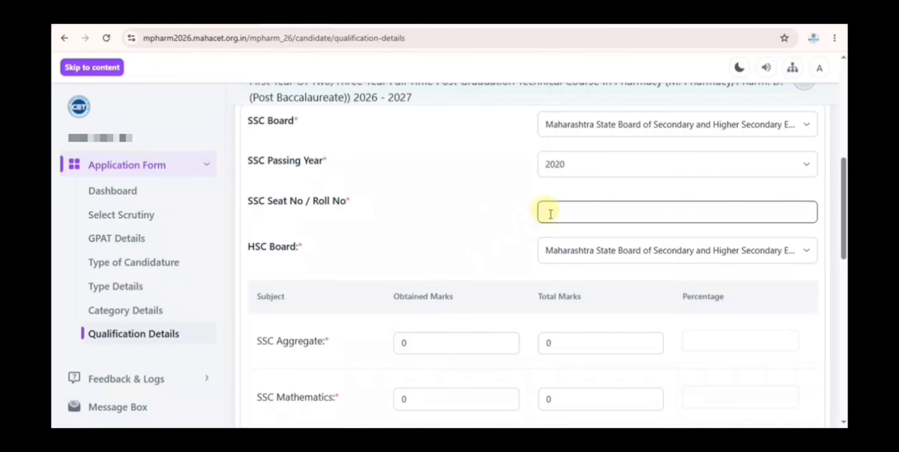
{"action": "left_click", "coordinate": [550, 213]}
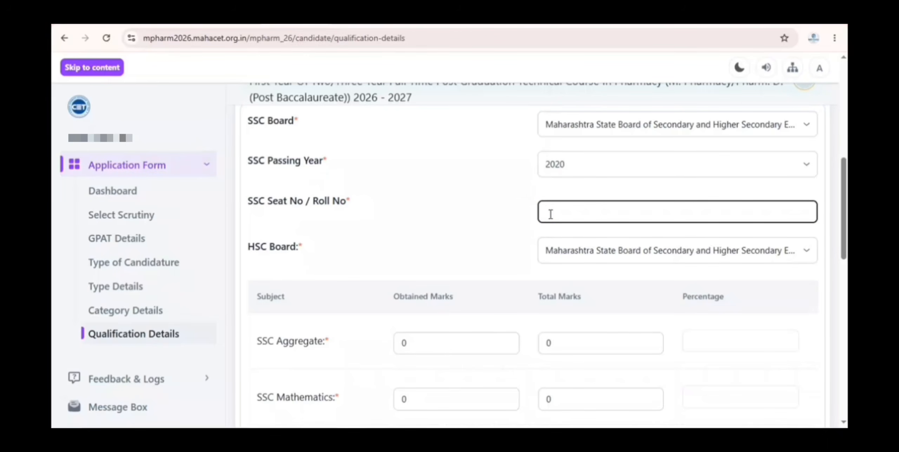
{"action": "left_click", "coordinate": [546, 213]}
{"action": "left_click", "coordinate": [546, 214]}
{"action": "left_click", "coordinate": [545, 213]}
Step: Enter the SSC aggregate marks as 430 obtained out of a total of 500
{"action": "scroll", "coordinate": [541, 211], "scroll_direction": "down", "scroll_amount": 3}
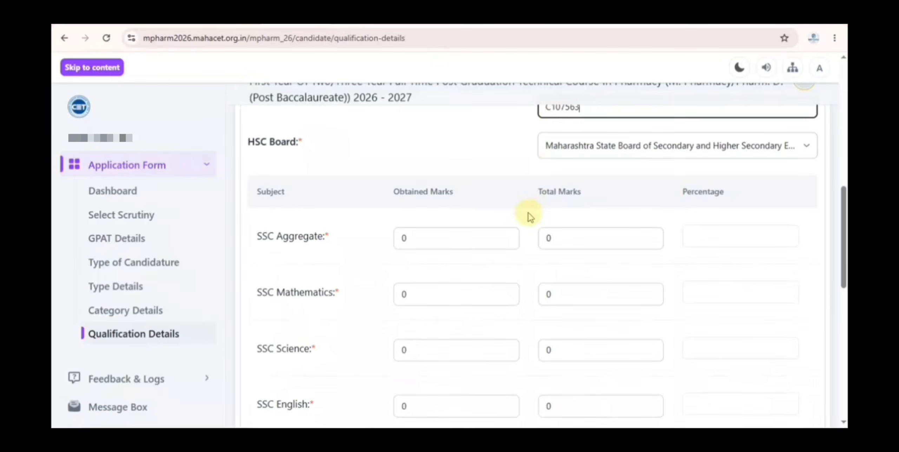
{"action": "left_click", "coordinate": [453, 222]}
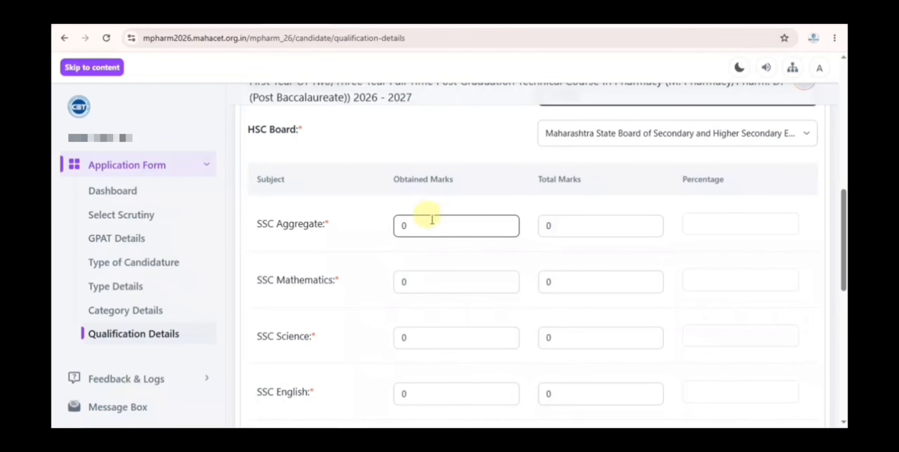
{"action": "double_click", "coordinate": [401, 226]}
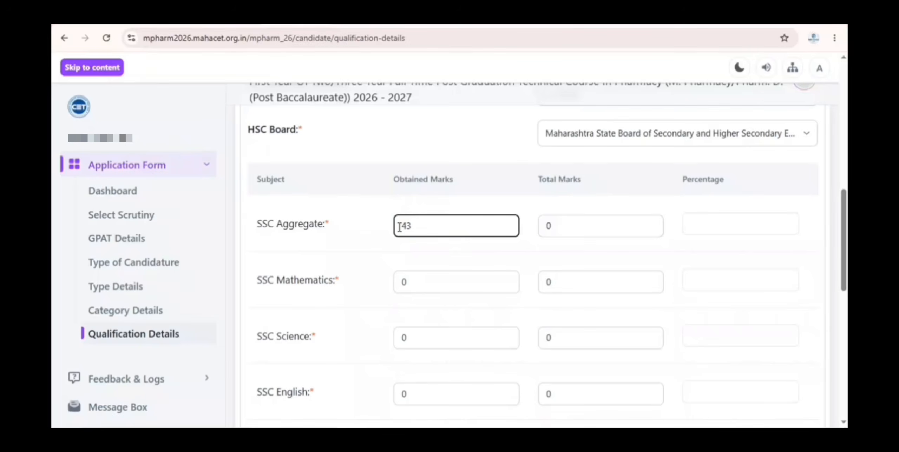
{"action": "key", "text": "Tab"}
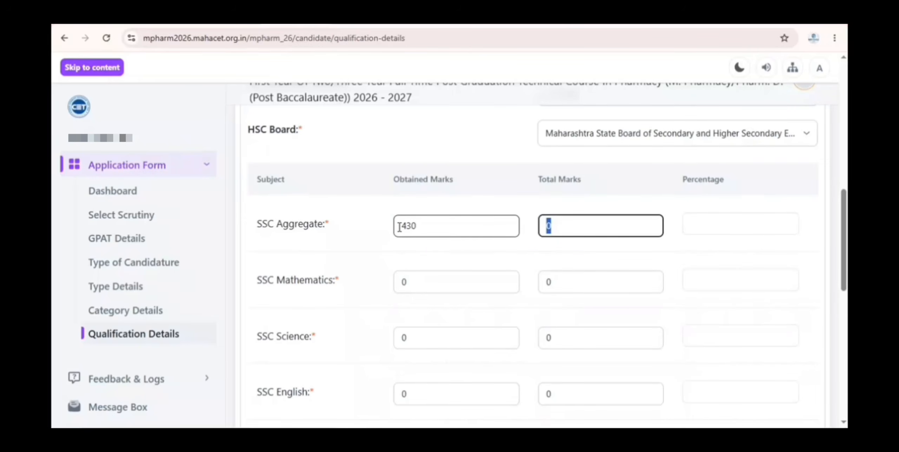
{"action": "type", "text": "500"}
Step: Enter the SSC Mathematics marks as 68 obtained out of a total of 100
{"action": "left_click", "coordinate": [415, 281]}
{"action": "double_click", "coordinate": [400, 281]}
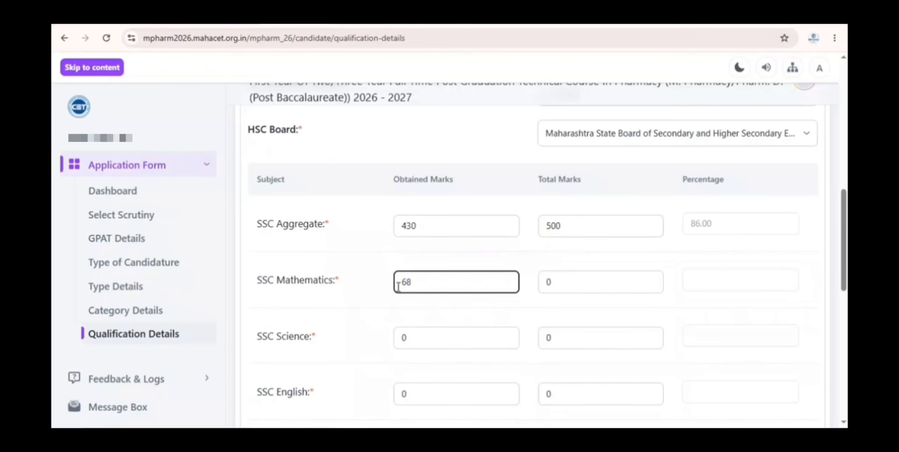
{"action": "left_click", "coordinate": [545, 281]}
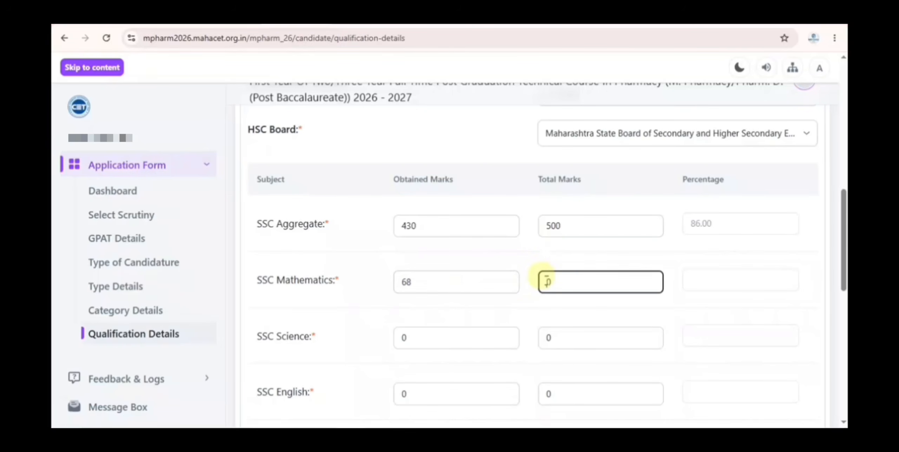
{"action": "type", "text": "100"}
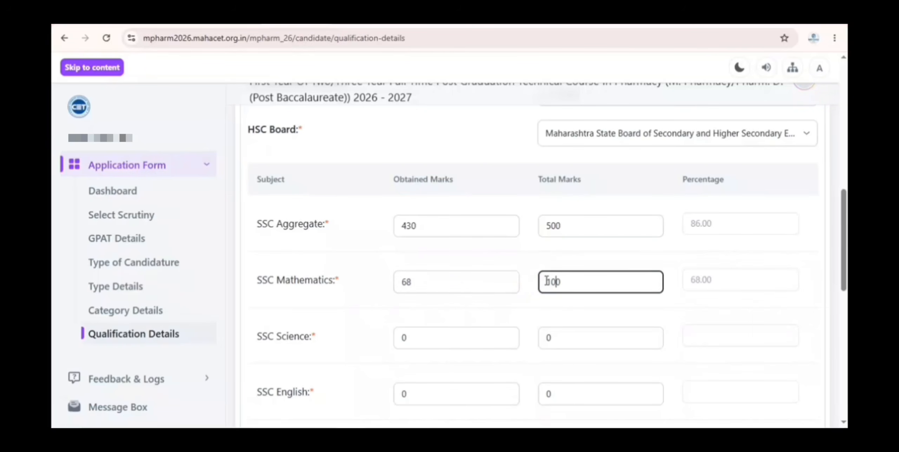
Step: Enter the SSC Science marks as 80 obtained out of a total of 100
{"action": "left_click", "coordinate": [406, 338]}
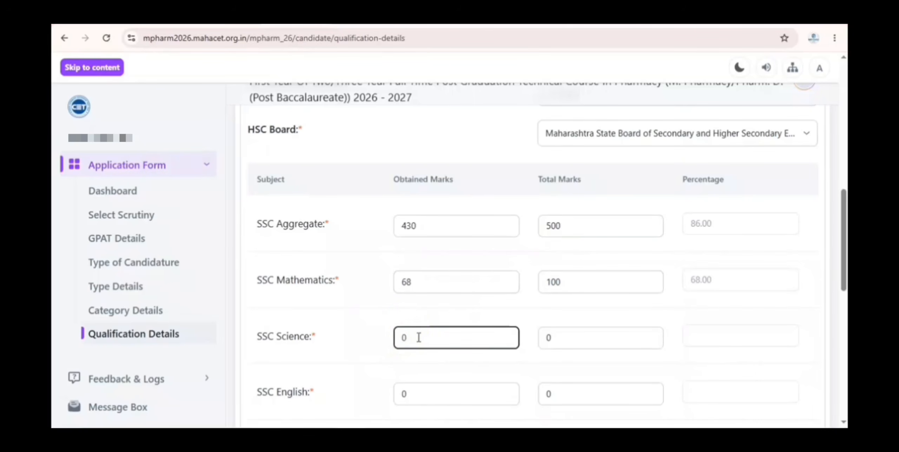
{"action": "type", "text": "8"}
{"action": "key", "text": "Tab"}
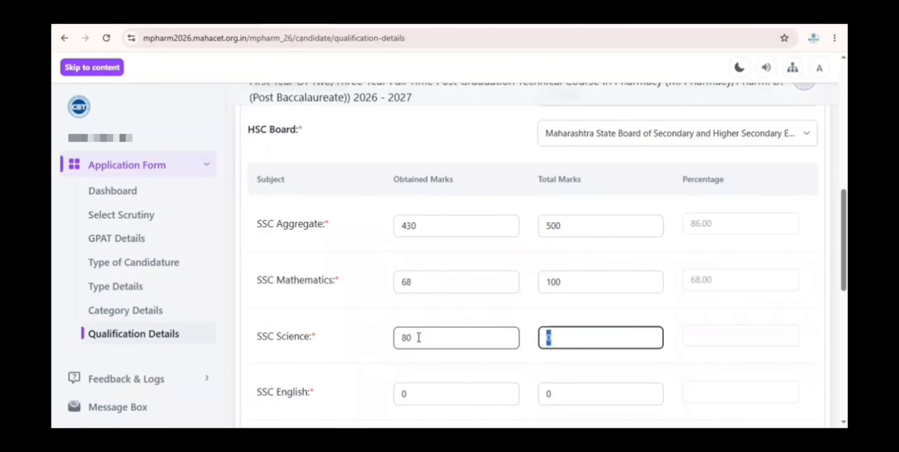
{"action": "type", "text": "1"}
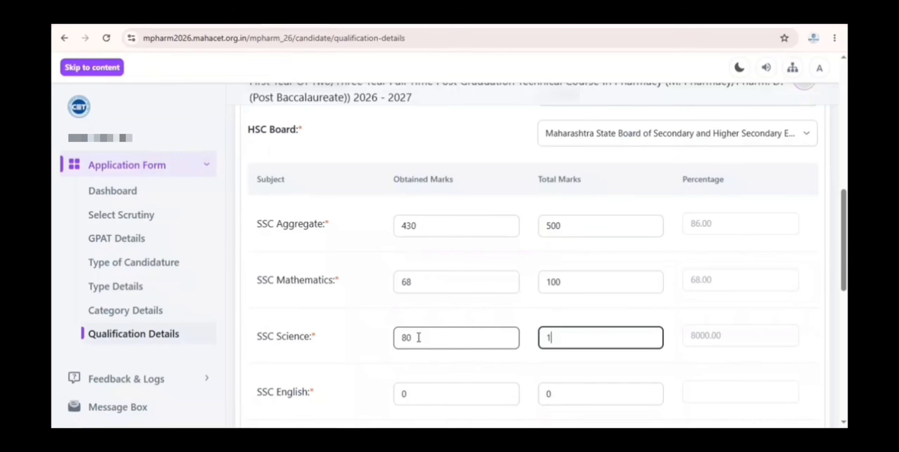
{"action": "type", "text": "00"}
Step: Enter the SSC English marks as 94 obtained out of a total of 100
{"action": "key", "text": "Tab"}
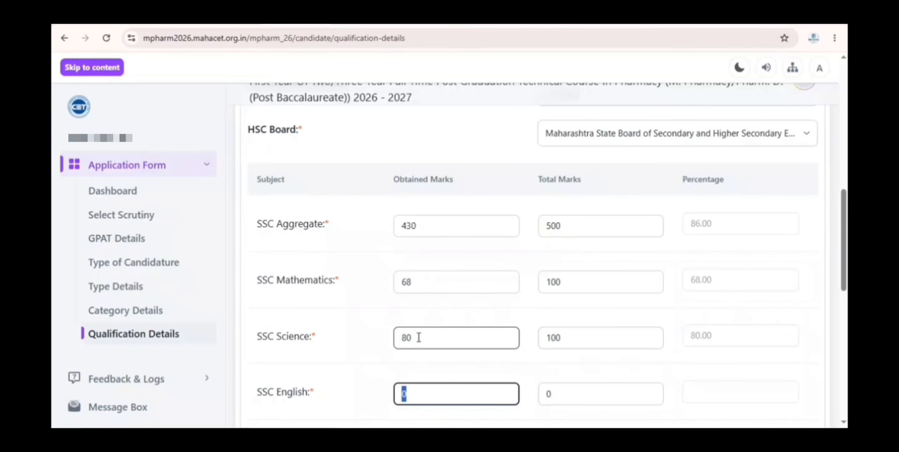
{"action": "type", "text": "94"}
{"action": "key", "text": "Tab"}
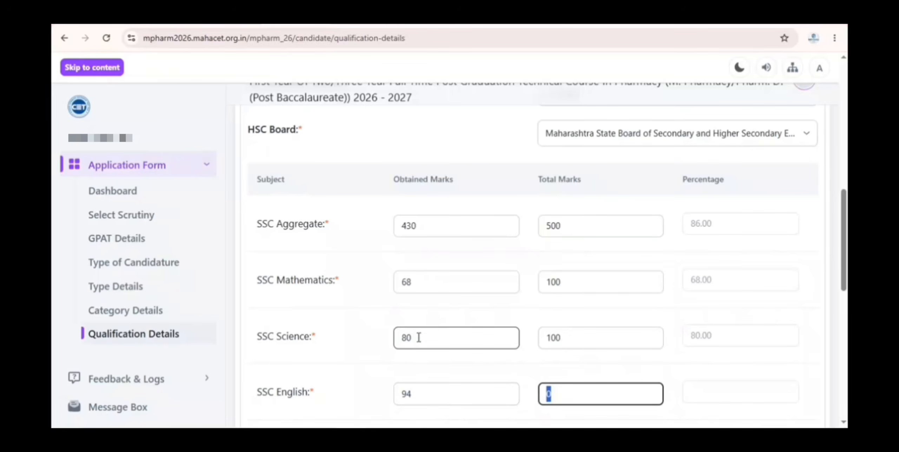
{"action": "type", "text": "100"}
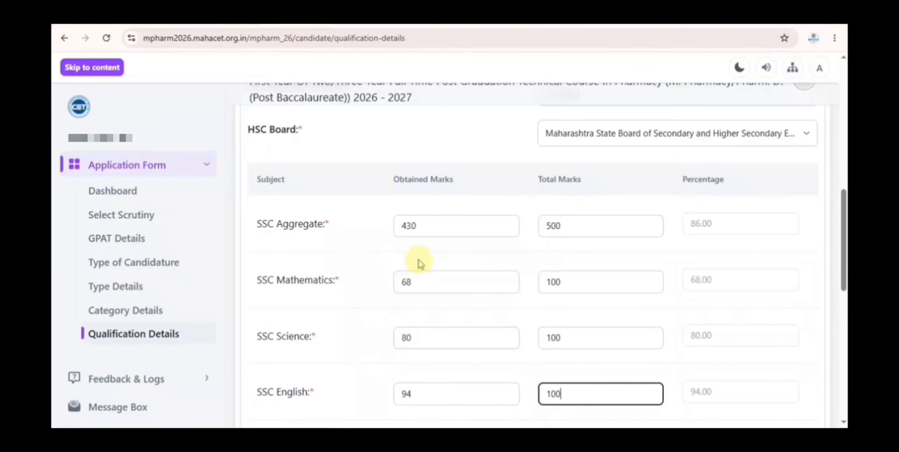
Step: Answer No to having already taken admission in an M.Pharmacy course in an earlier academic year
{"action": "left_click_drag", "start_coordinate": [844, 239], "coordinate": [844, 298]}
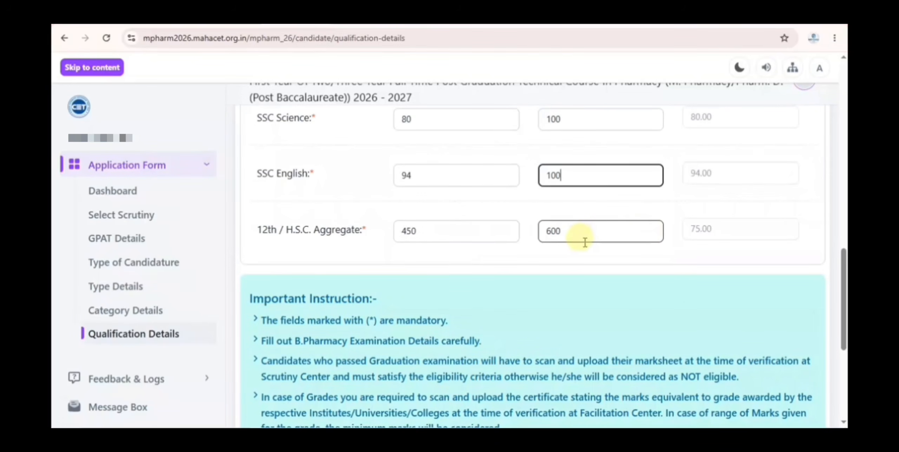
{"action": "left_click_drag", "start_coordinate": [842, 270], "coordinate": [843, 340]}
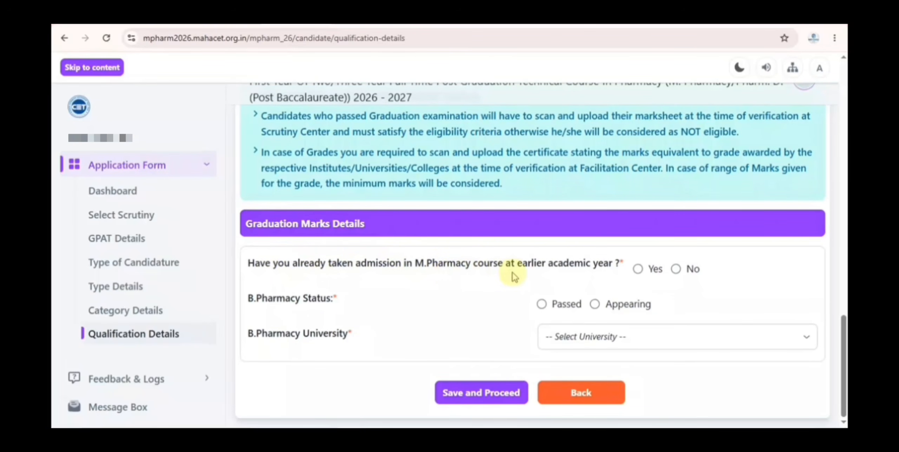
{"action": "left_click", "coordinate": [638, 271]}
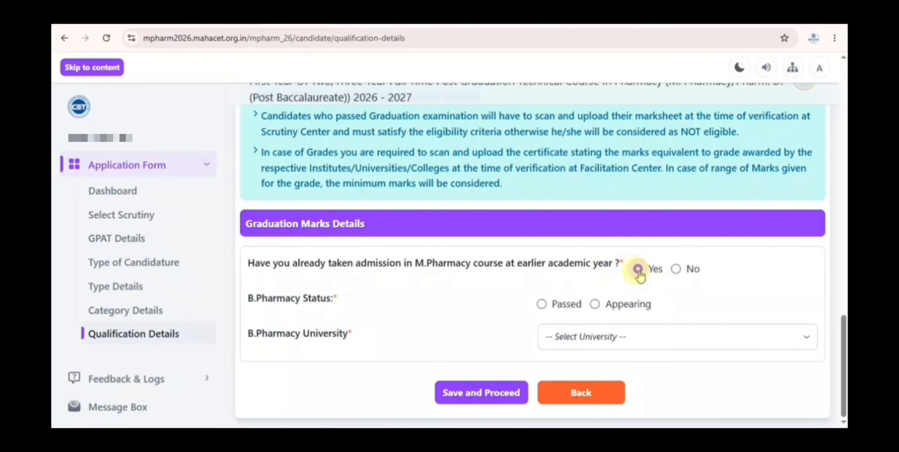
{"action": "left_click", "coordinate": [675, 269]}
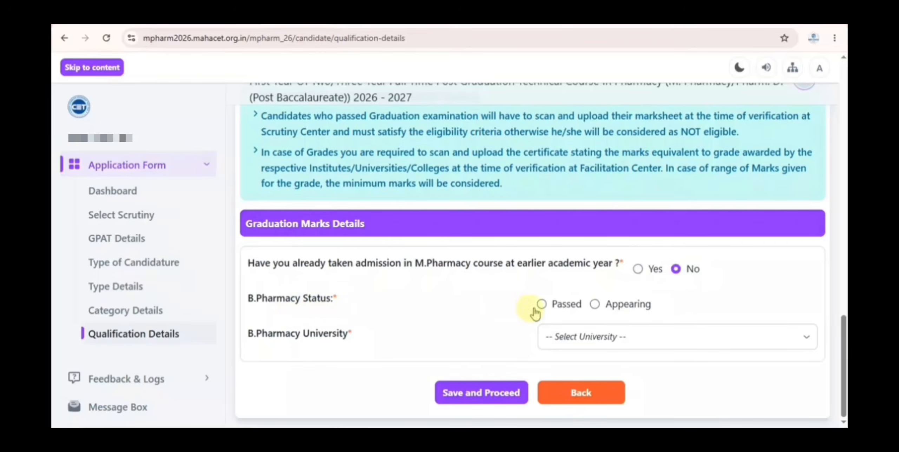
Step: Set the B.Pharmacy status to Passed and the B.Pharmacy university to Savitribai Phule Pune University
{"action": "left_click", "coordinate": [595, 304]}
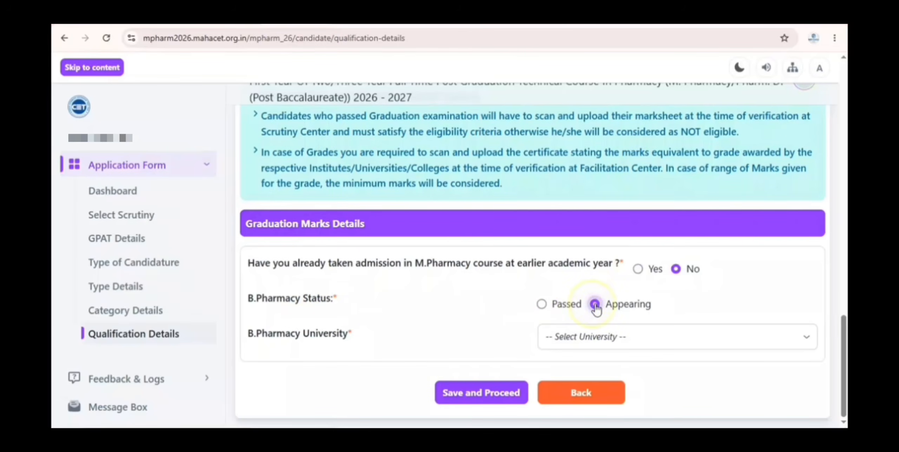
{"action": "left_click", "coordinate": [541, 305]}
{"action": "scroll", "coordinate": [506, 312], "scroll_direction": "down", "scroll_amount": 1}
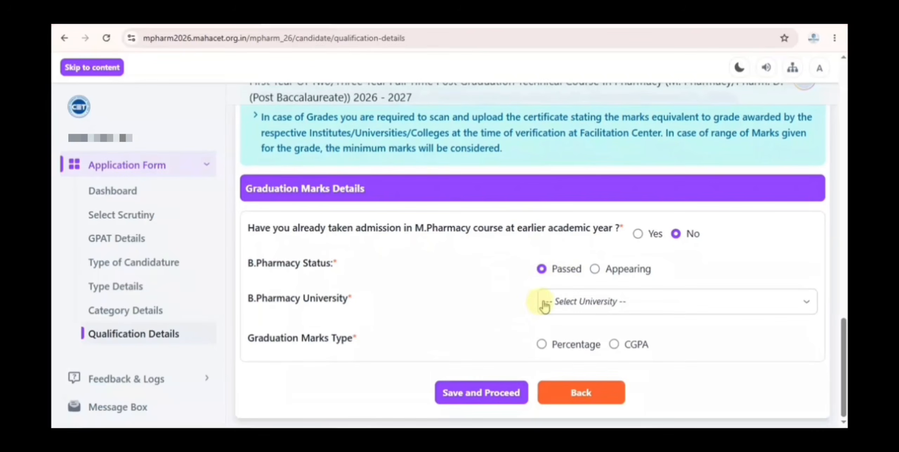
{"action": "left_click", "coordinate": [570, 305]}
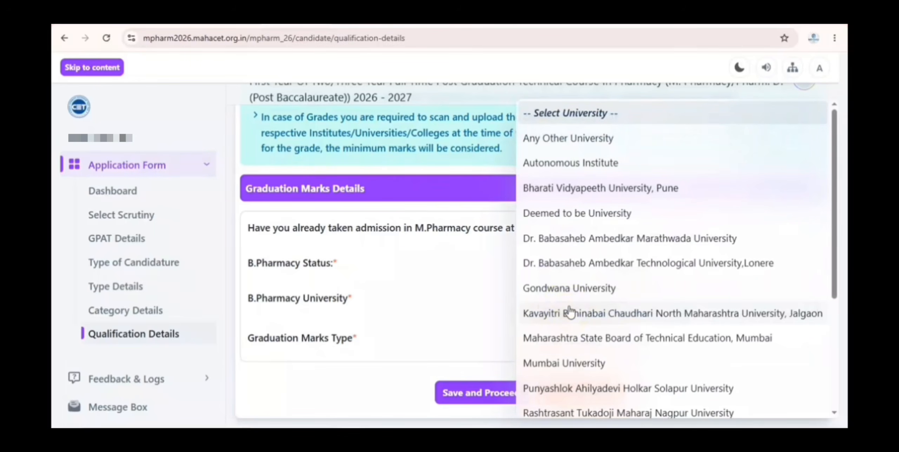
{"action": "left_click", "coordinate": [576, 291]}
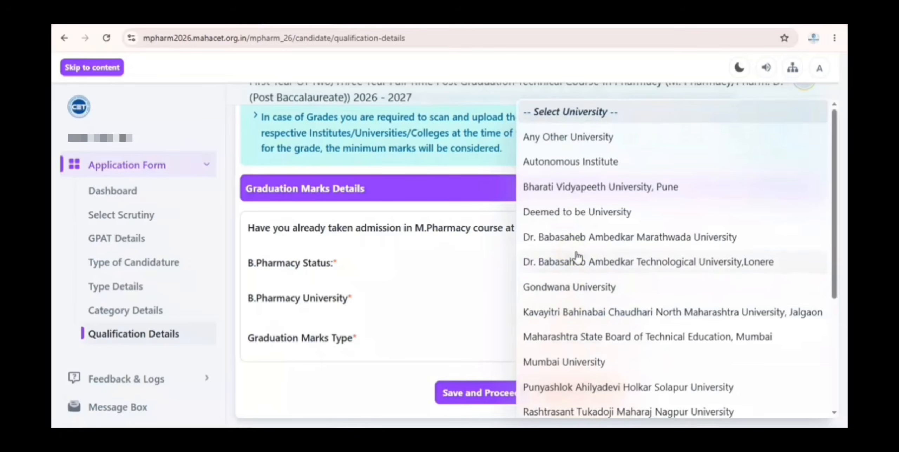
{"action": "scroll", "coordinate": [576, 257], "scroll_direction": "down", "scroll_amount": 3}
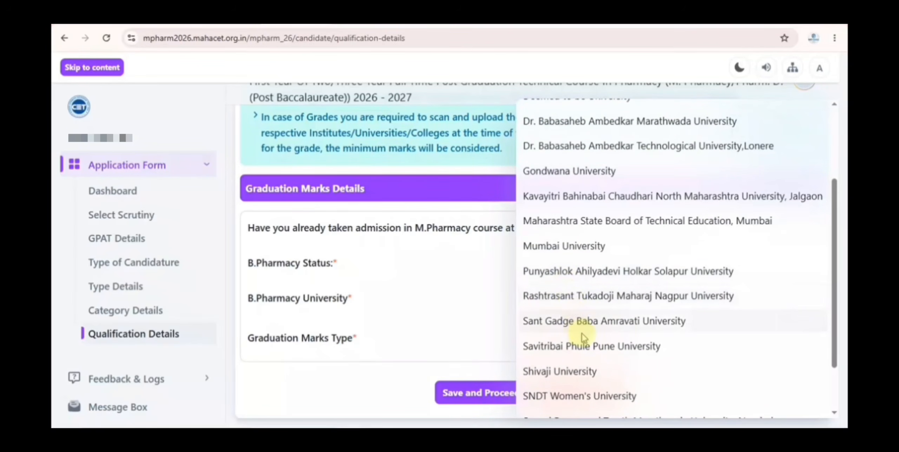
{"action": "left_click", "coordinate": [584, 353]}
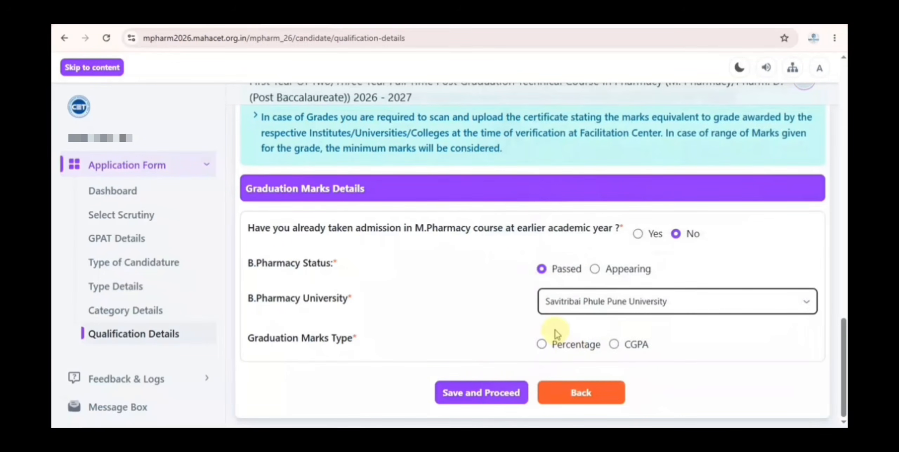
Step: Set the graduation marks type to Percentage and enter B.Pharmacy aggregate marks of 780 out of 1000
{"action": "left_click", "coordinate": [611, 345]}
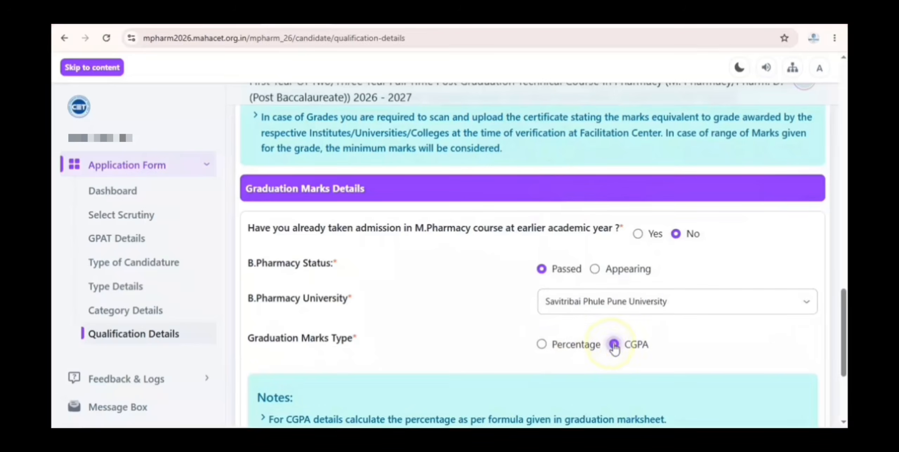
{"action": "scroll", "coordinate": [568, 309], "scroll_direction": "down", "scroll_amount": 5}
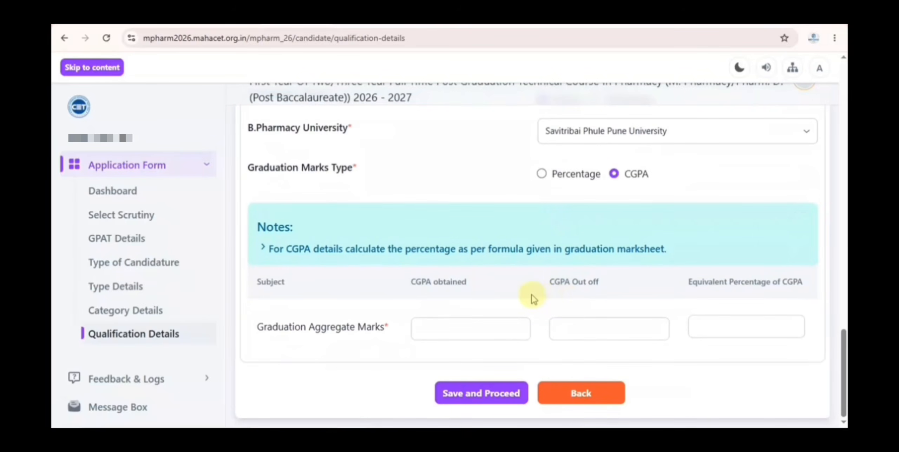
{"action": "left_click", "coordinate": [542, 176]}
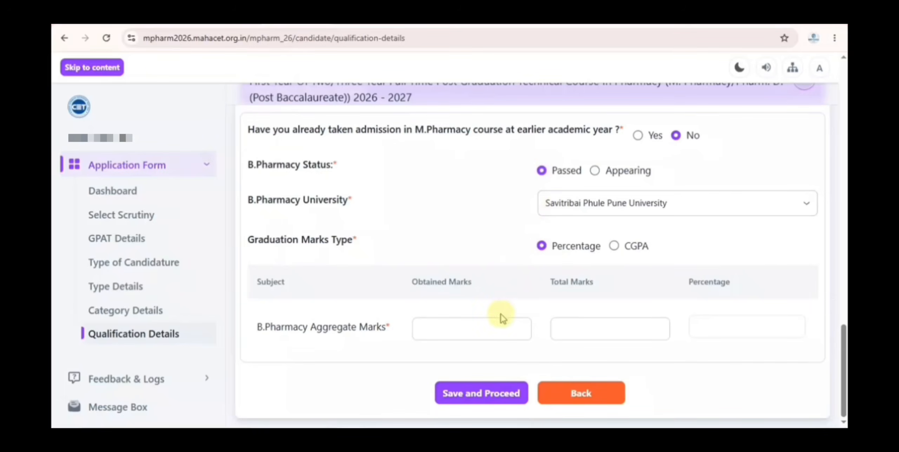
{"action": "left_click", "coordinate": [494, 332]}
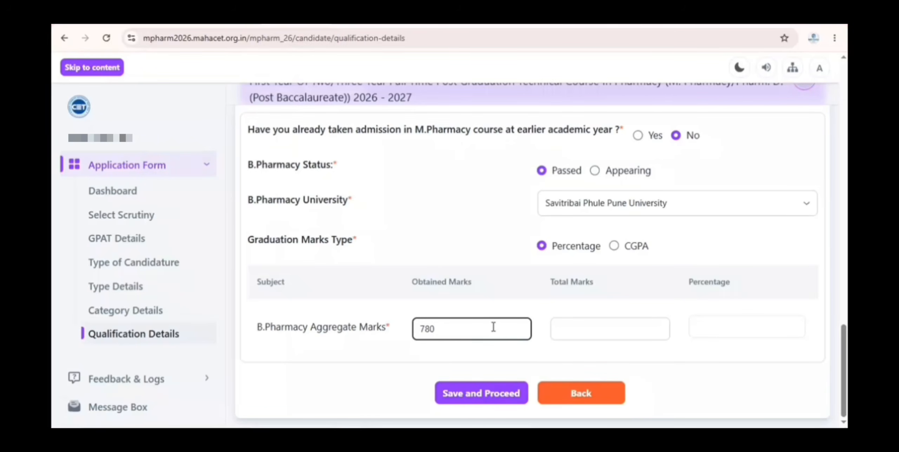
{"action": "key", "text": "Tab"}
{"action": "type", "text": "10"}
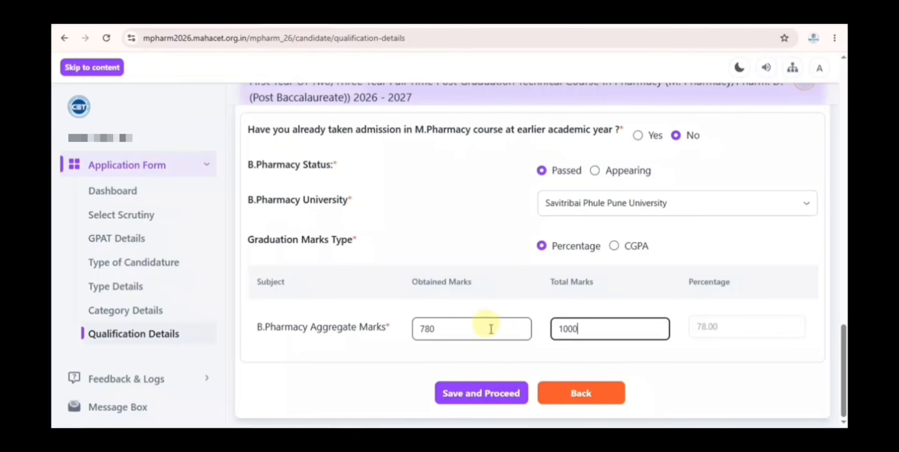
Step: Switch the graduation marks type to CGPA with an equivalent percentage of 7.8, and save and confirm the qualification details
{"action": "left_click", "coordinate": [613, 247]}
{"action": "scroll", "coordinate": [568, 246], "scroll_direction": "down", "scroll_amount": 2}
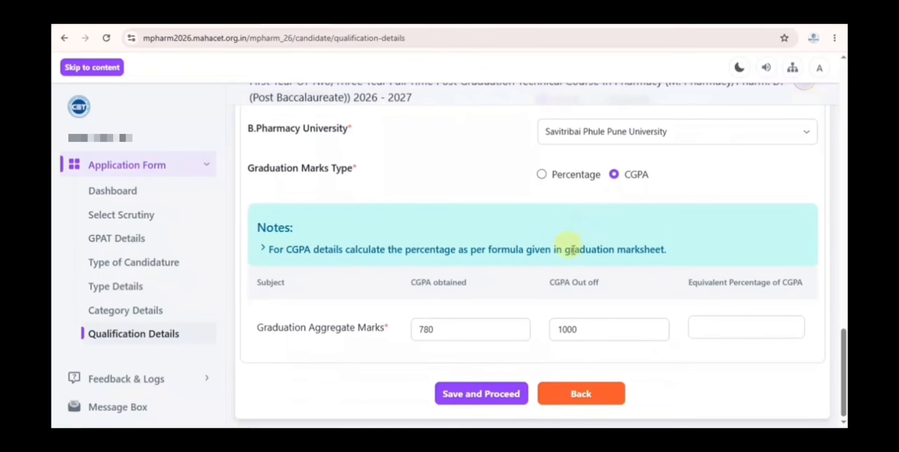
{"action": "left_click", "coordinate": [482, 323]}
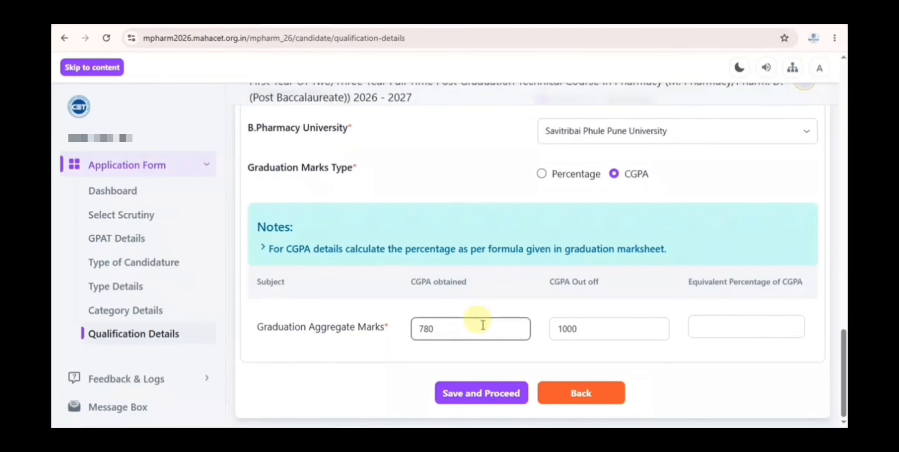
{"action": "left_click", "coordinate": [642, 323]}
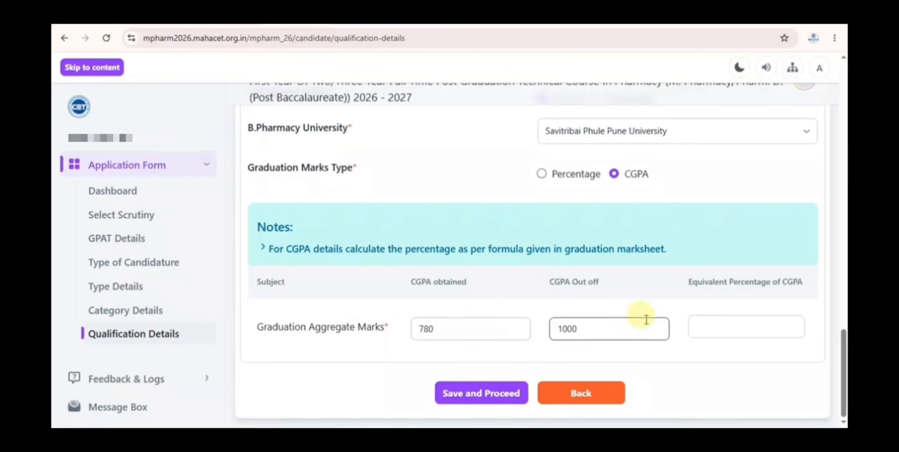
{"action": "left_click", "coordinate": [693, 326]}
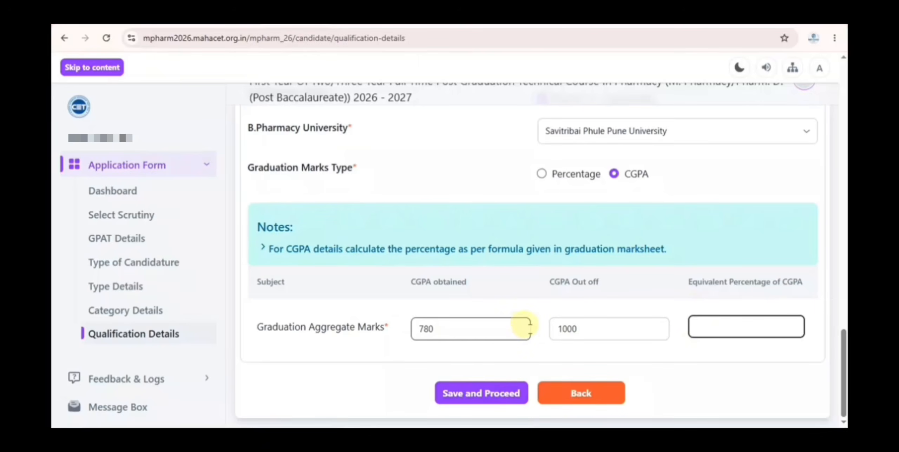
{"action": "type", "text": "7.8"}
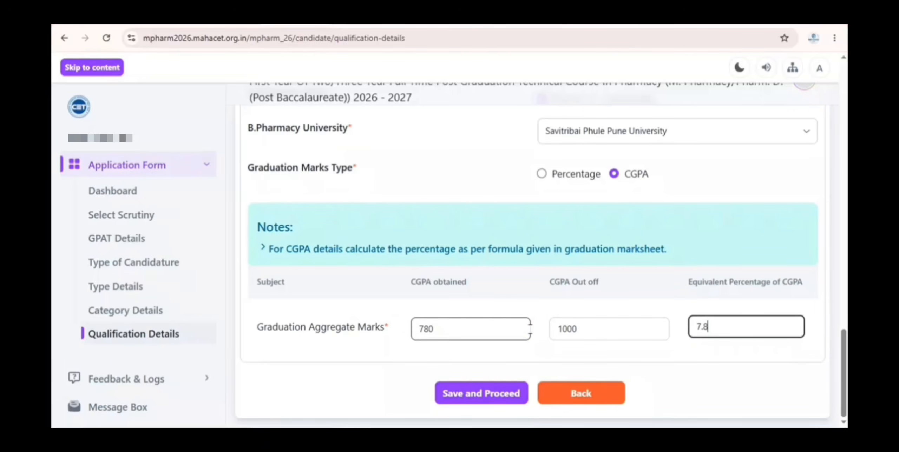
{"action": "left_click", "coordinate": [481, 394]}
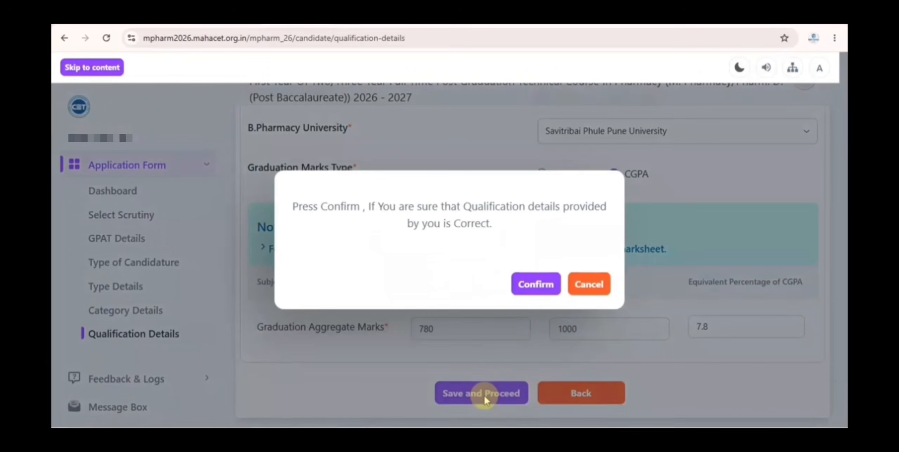
{"action": "left_click", "coordinate": [537, 284]}
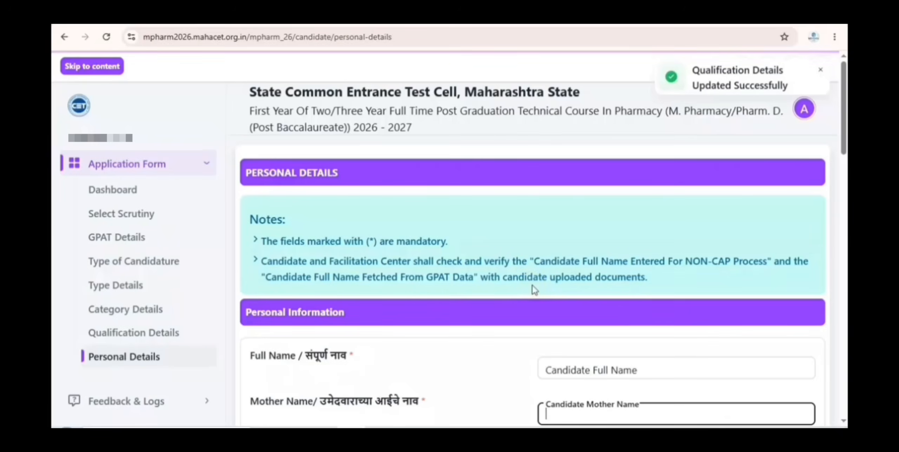
Step: Review the personal information and answer No to the question about being an orphan
{"action": "scroll", "coordinate": [519, 242], "scroll_direction": "down", "scroll_amount": 7}
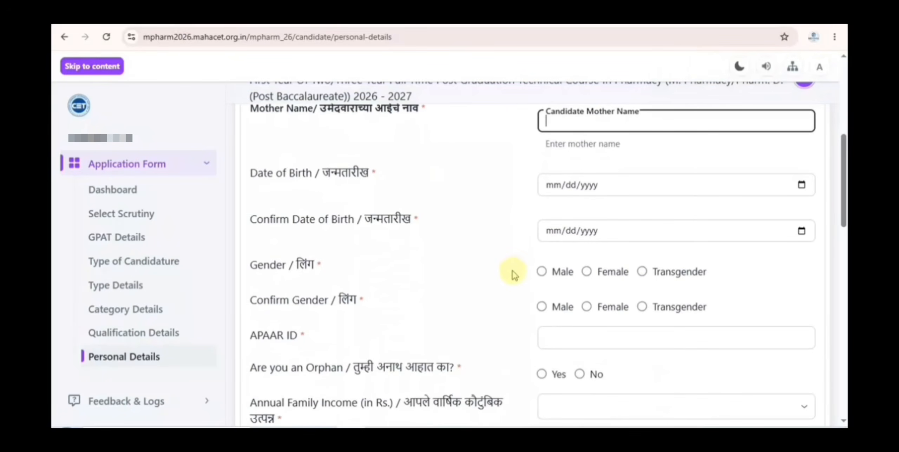
{"action": "scroll", "coordinate": [513, 272], "scroll_direction": "up", "scroll_amount": 1}
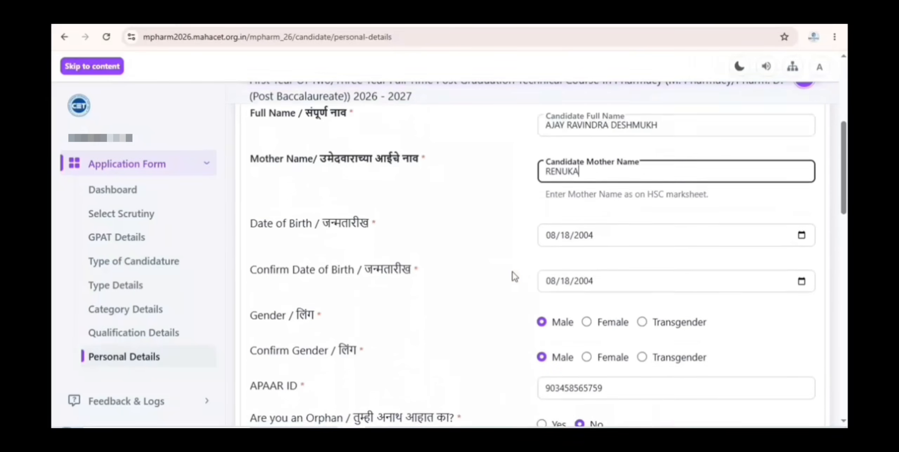
{"action": "scroll", "coordinate": [512, 272], "scroll_direction": "down", "scroll_amount": 6}
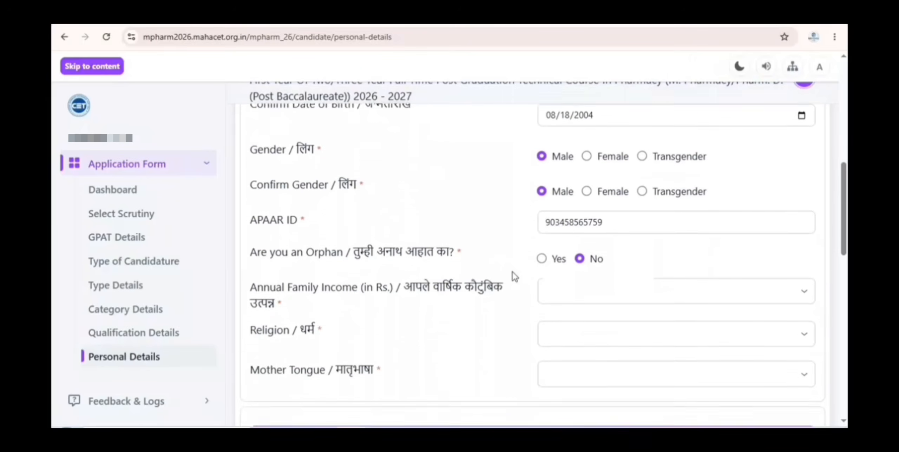
{"action": "scroll", "coordinate": [513, 275], "scroll_direction": "down", "scroll_amount": 5}
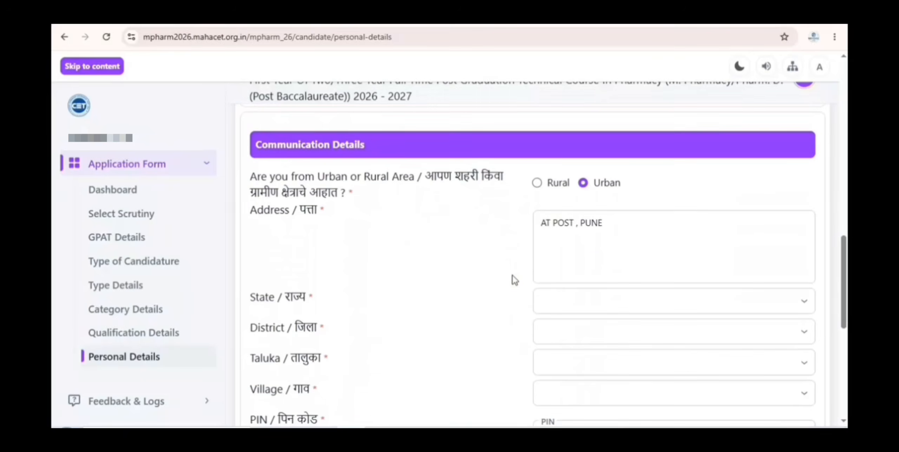
{"action": "scroll", "coordinate": [512, 275], "scroll_direction": "up", "scroll_amount": 7}
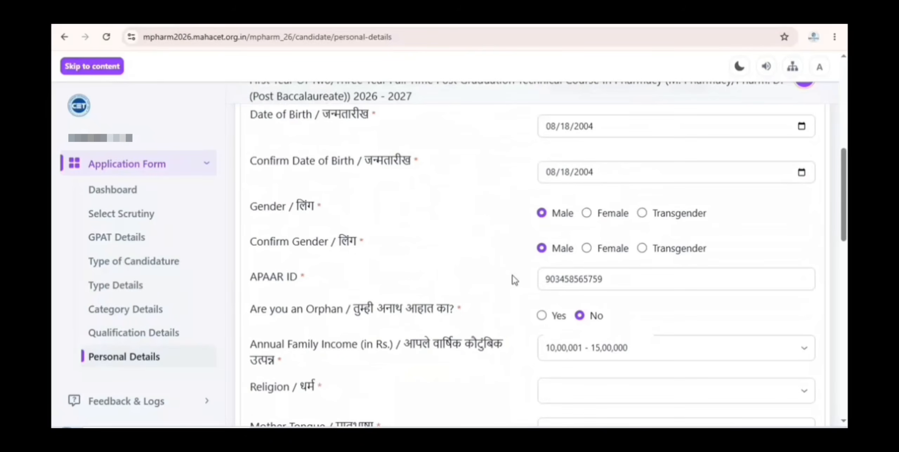
{"action": "left_click", "coordinate": [542, 317]}
{"action": "left_click", "coordinate": [583, 318]}
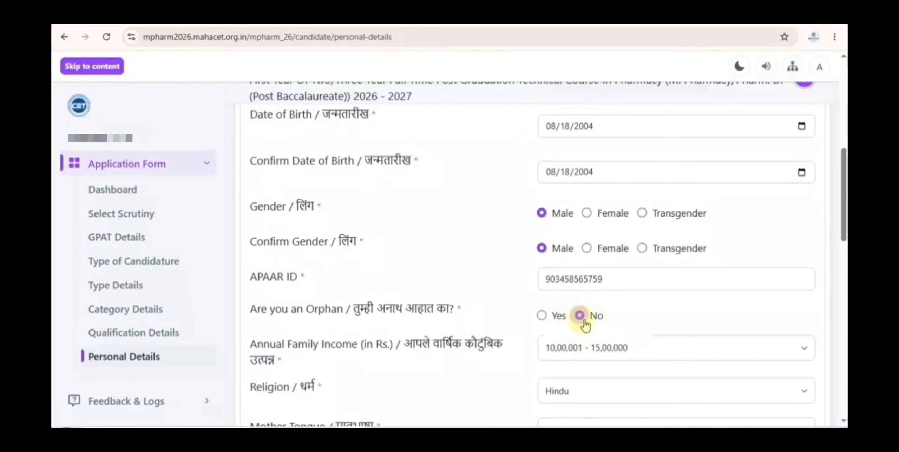
Step: Check the communication and contact details, and save and confirm the personal details
{"action": "scroll", "coordinate": [538, 295], "scroll_direction": "down", "scroll_amount": 5}
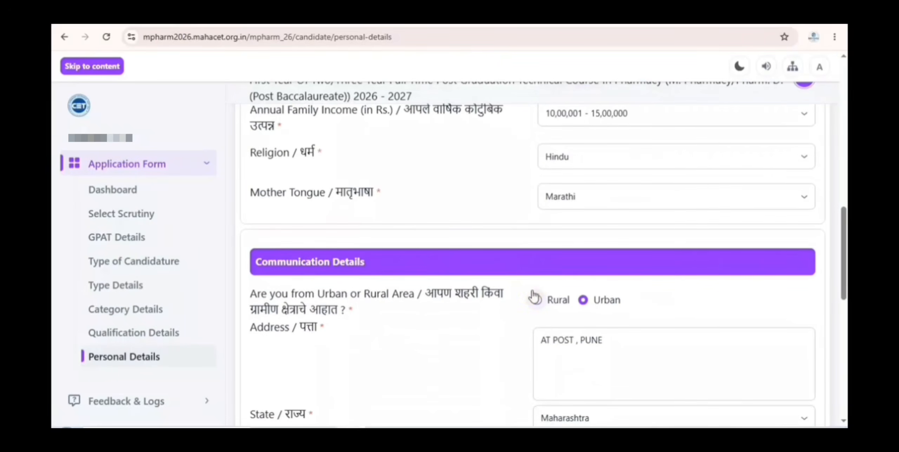
{"action": "scroll", "coordinate": [532, 297], "scroll_direction": "down", "scroll_amount": 3}
{"action": "scroll", "coordinate": [533, 295], "scroll_direction": "down", "scroll_amount": 4}
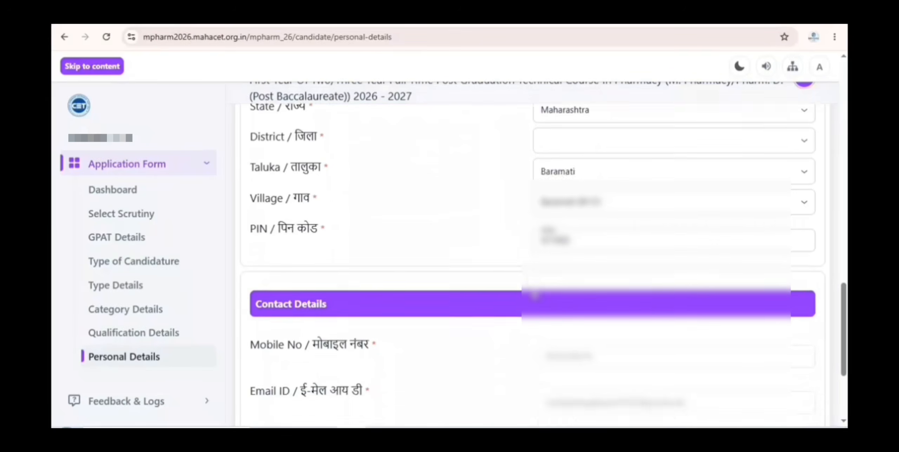
{"action": "scroll", "coordinate": [534, 296], "scroll_direction": "down", "scroll_amount": 3}
{"action": "left_click", "coordinate": [508, 391]}
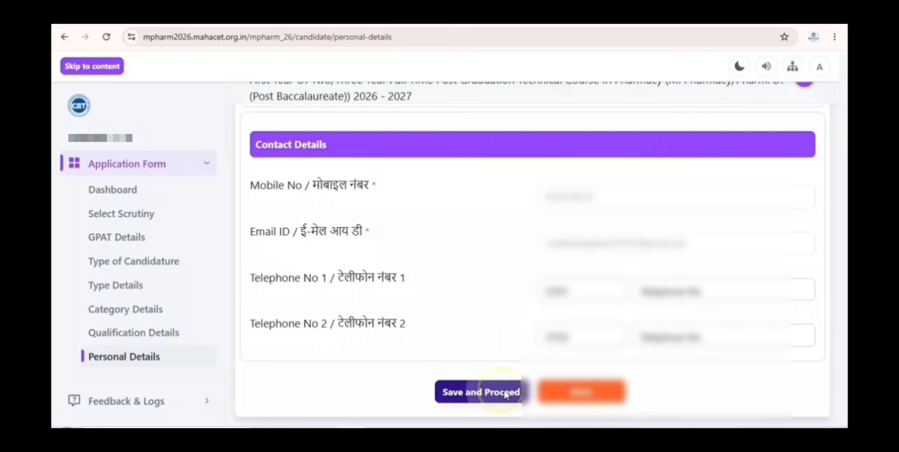
{"action": "left_click", "coordinate": [534, 291]}
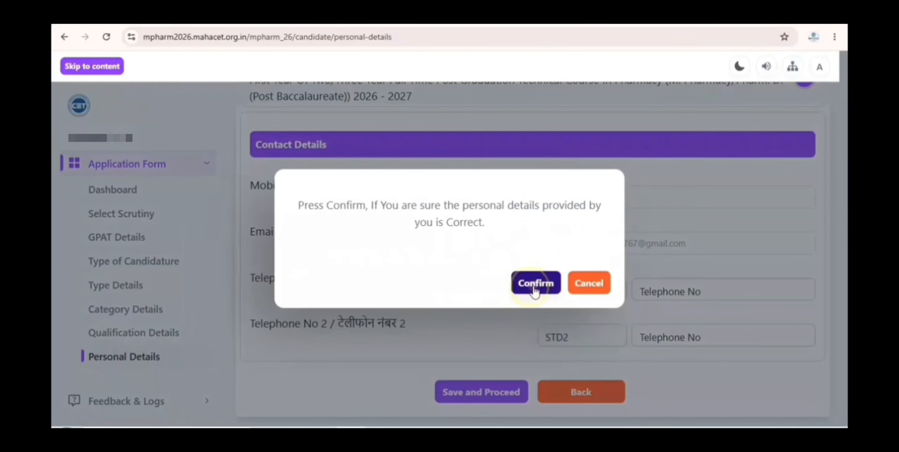
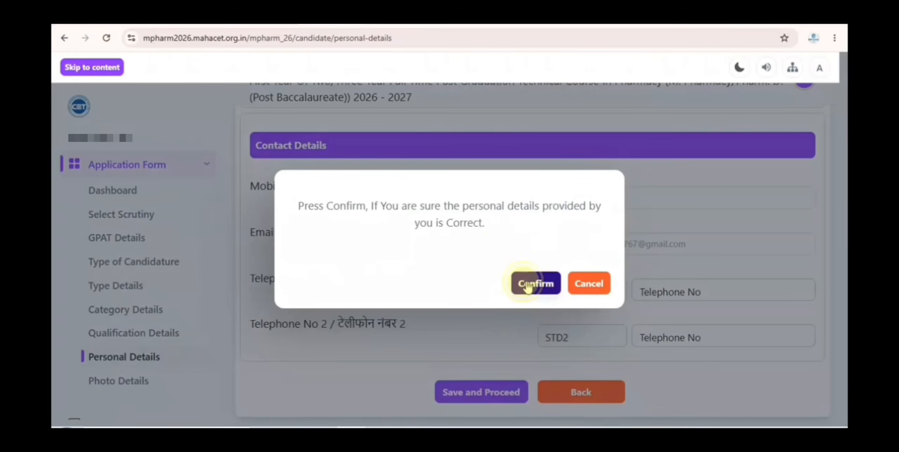
Step: Confirm the personal details and choose the Passport photo file as the candidate's photo with signature
{"action": "left_click", "coordinate": [526, 283]}
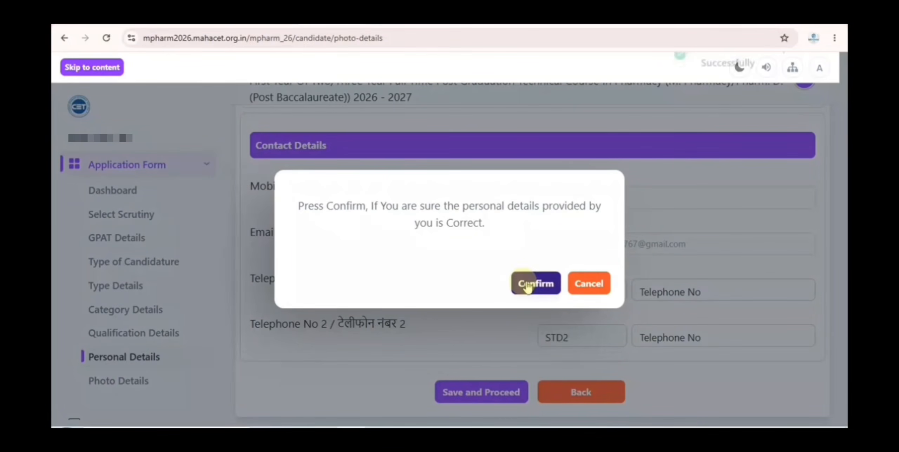
{"action": "scroll", "coordinate": [513, 281], "scroll_direction": "down", "scroll_amount": 4}
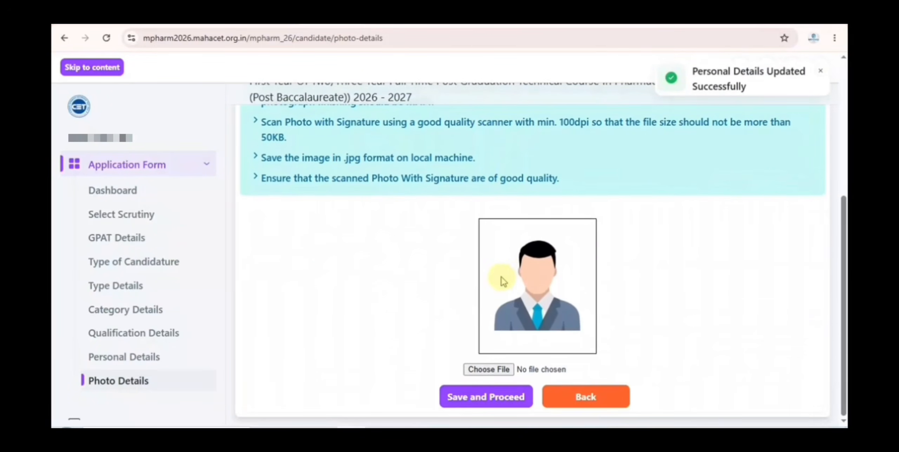
{"action": "left_click", "coordinate": [489, 370]}
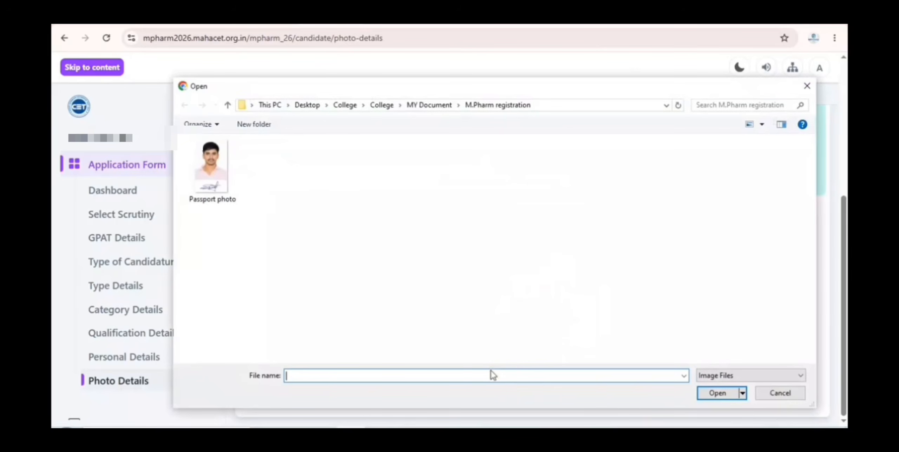
{"action": "double_click", "coordinate": [216, 174]}
Step: Crop the passport photo closely around the portrait and the signature below it, and save the crop
{"action": "scroll", "coordinate": [407, 249], "scroll_direction": "down", "scroll_amount": 1}
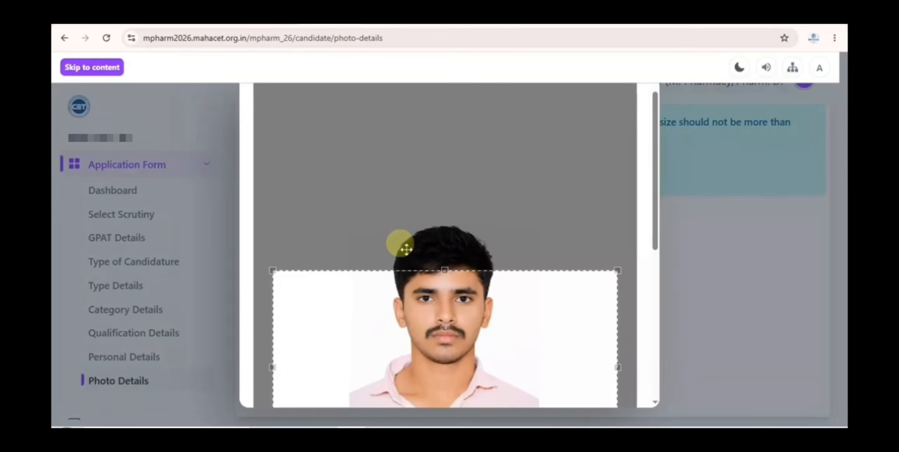
{"action": "scroll", "coordinate": [406, 249], "scroll_direction": "down", "scroll_amount": 3}
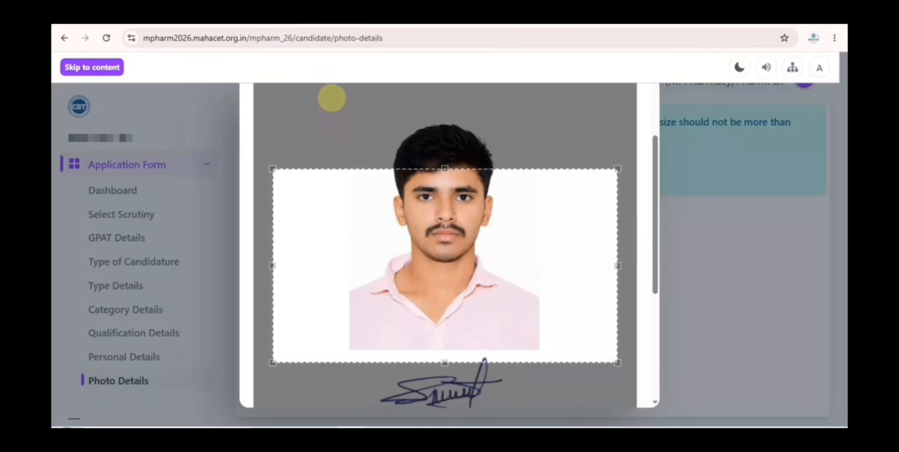
{"action": "mouse_move", "coordinate": [341, 109]}
{"action": "left_mouse_down"}
{"action": "mouse_move", "coordinate": [344, 158]}
{"action": "mouse_move", "coordinate": [453, 326]}
{"action": "mouse_move", "coordinate": [534, 412]}
{"action": "mouse_move", "coordinate": [558, 424]}
{"action": "mouse_move", "coordinate": [541, 436]}
{"action": "left_mouse_up"}
{"action": "scroll", "coordinate": [583, 256], "scroll_direction": "down", "scroll_amount": 5}
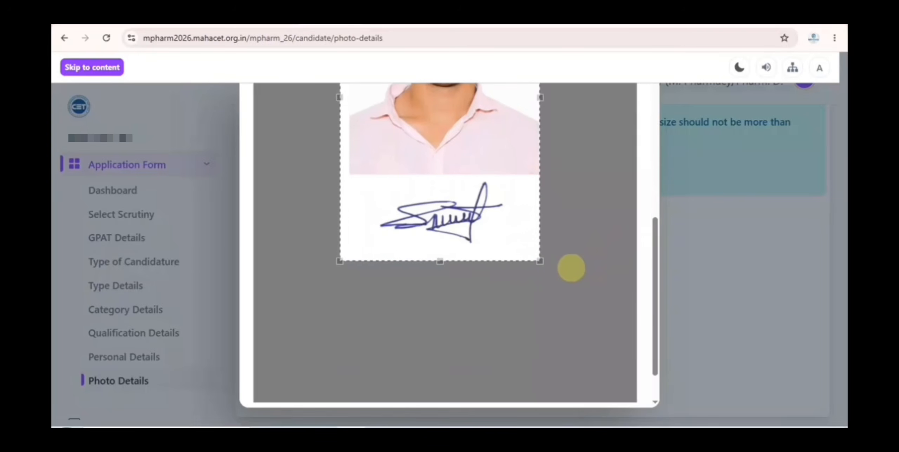
{"action": "scroll", "coordinate": [491, 295], "scroll_direction": "up", "scroll_amount": 2}
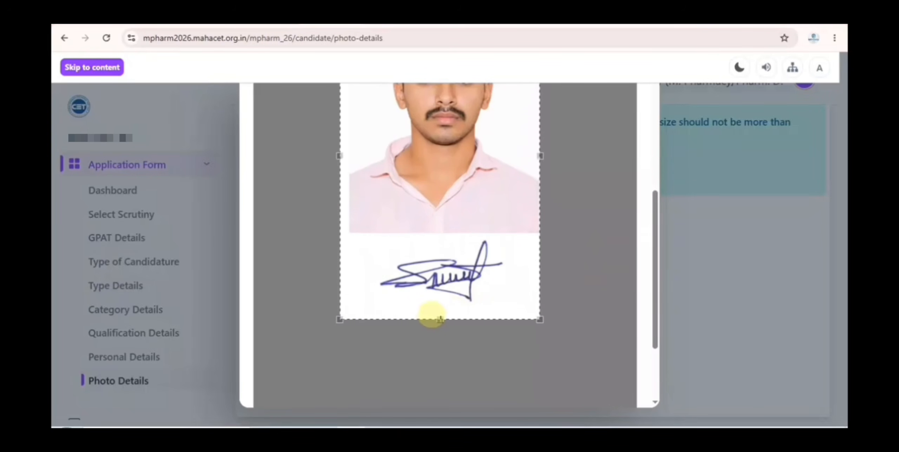
{"action": "left_click_drag", "start_coordinate": [440, 319], "coordinate": [438, 301]}
{"action": "scroll", "coordinate": [471, 348], "scroll_direction": "up", "scroll_amount": 3}
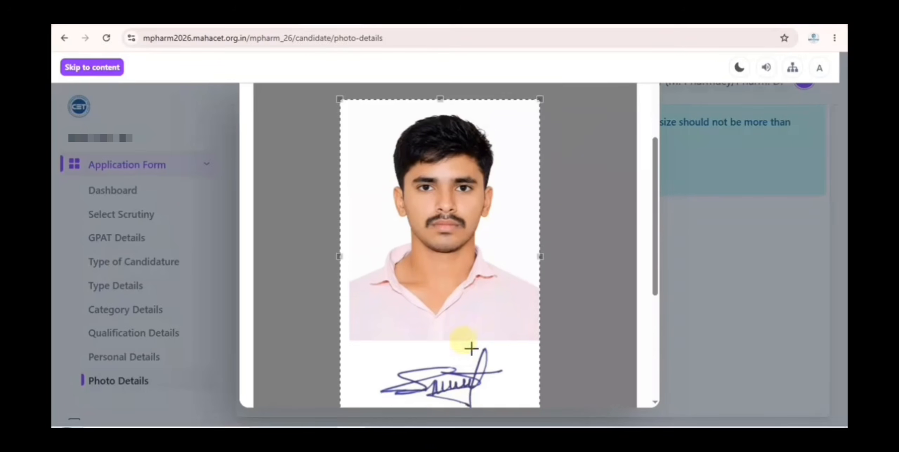
{"action": "left_click_drag", "start_coordinate": [339, 262], "coordinate": [348, 263]}
{"action": "scroll", "coordinate": [567, 262], "scroll_direction": "down", "scroll_amount": 6}
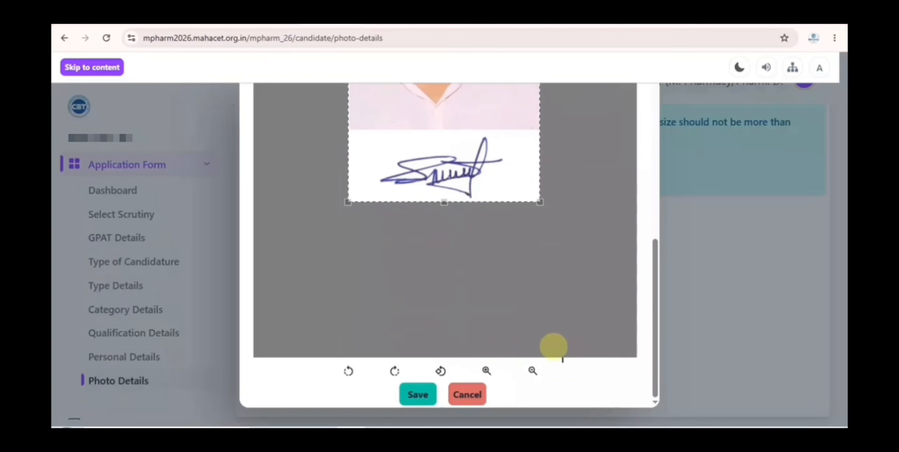
{"action": "left_click", "coordinate": [421, 394]}
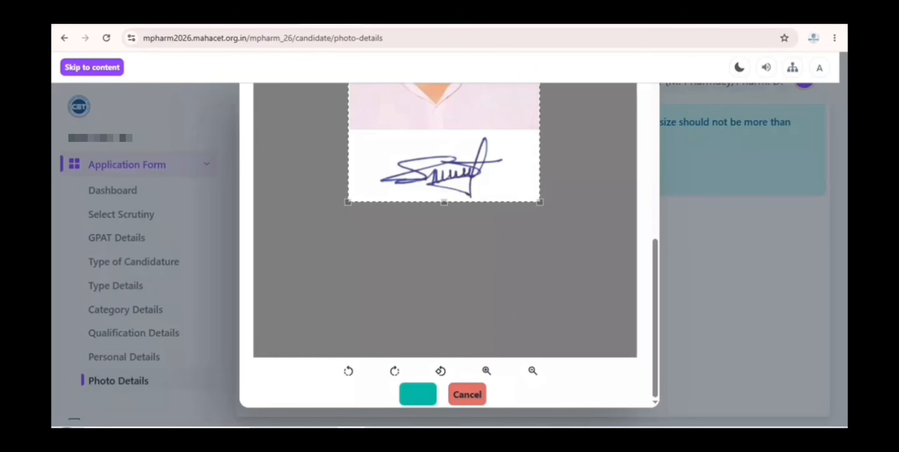
Step: Save the photo details and confirm them to proceed to the document details
{"action": "scroll", "coordinate": [506, 313], "scroll_direction": "down", "scroll_amount": 1}
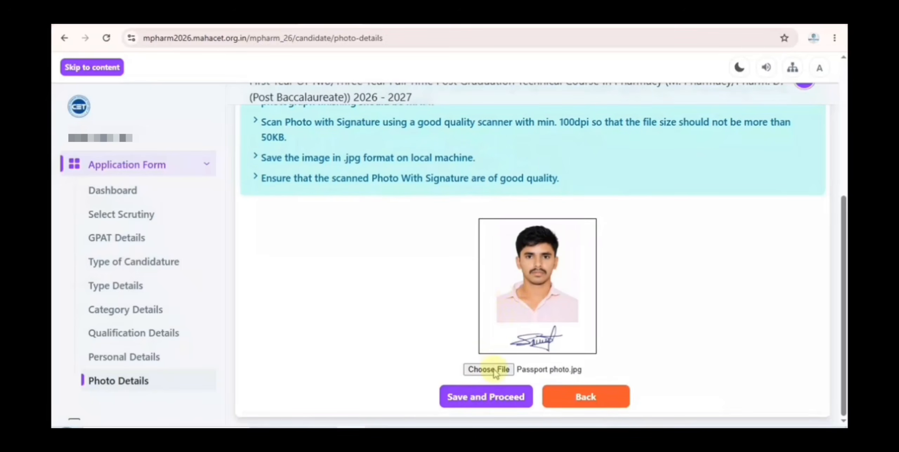
{"action": "left_click", "coordinate": [491, 396]}
{"action": "left_click", "coordinate": [533, 282]}
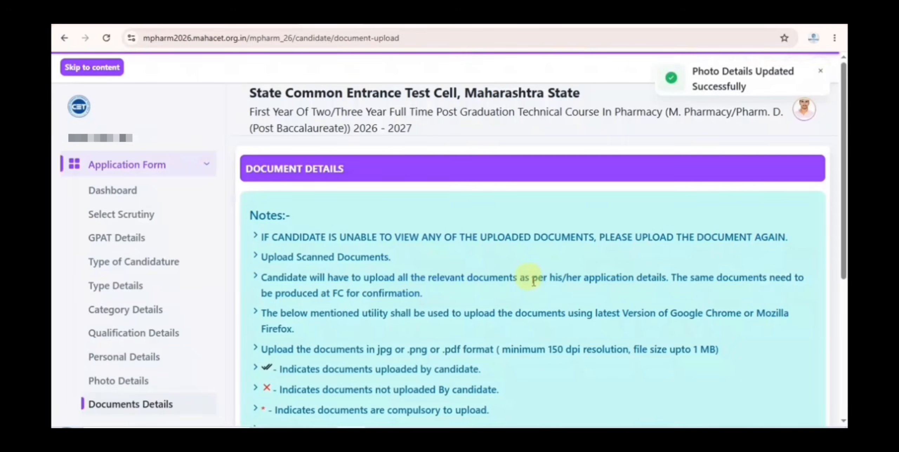
Step: Upload the SSC Marksheet PDF as the statement of marks for the 10th/SSC examination
{"action": "scroll", "coordinate": [513, 267], "scroll_direction": "down", "scroll_amount": 10}
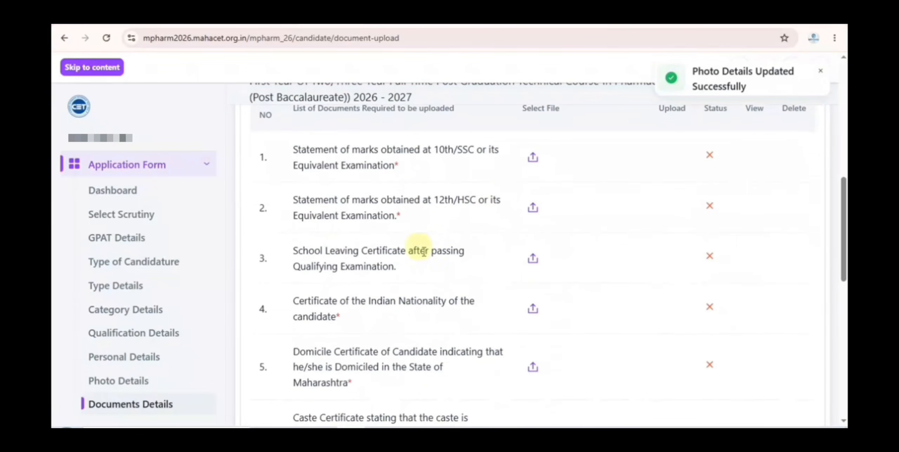
{"action": "left_click", "coordinate": [534, 160]}
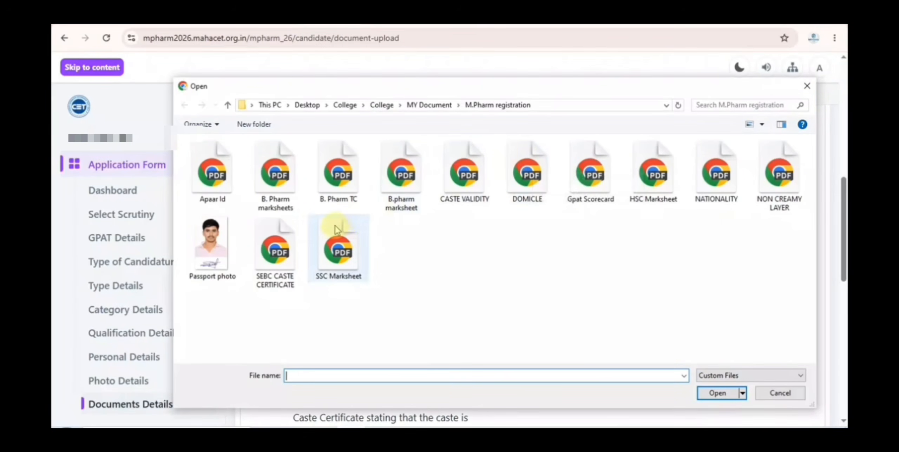
{"action": "double_click", "coordinate": [333, 241]}
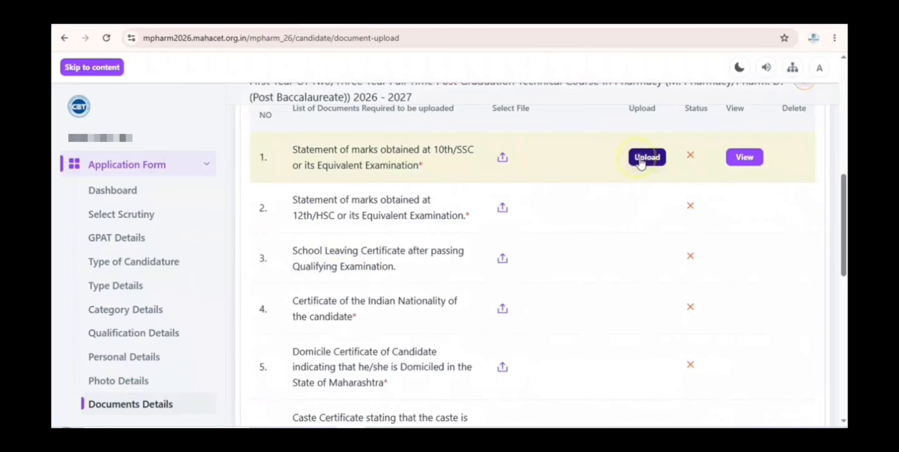
{"action": "left_click", "coordinate": [642, 157]}
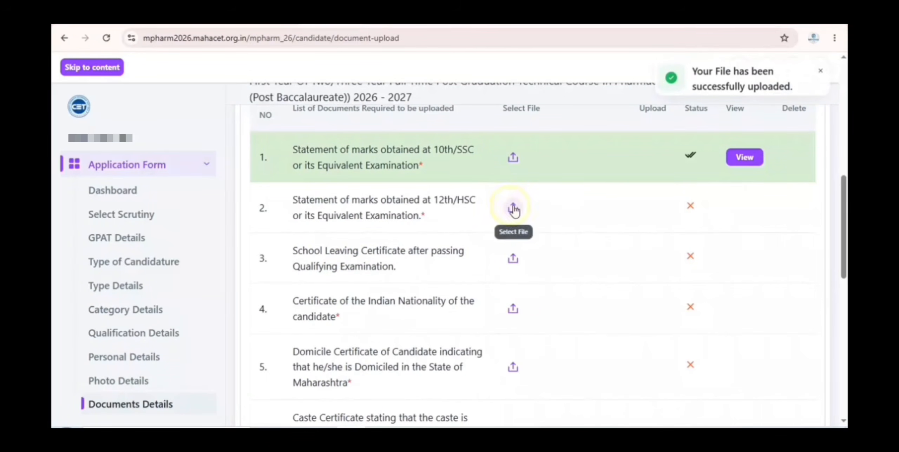
Step: Upload the HSC Marksheet PDF as the statement of marks for the 12th/HSC examination
{"action": "left_click", "coordinate": [513, 207]}
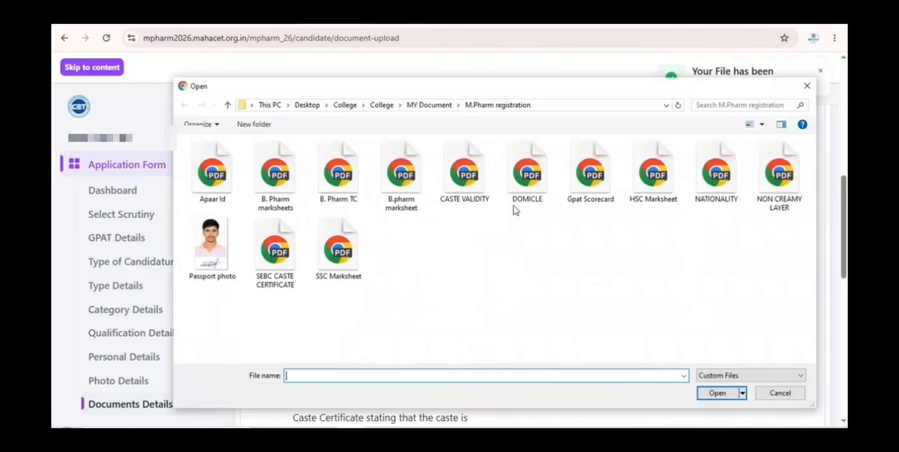
{"action": "double_click", "coordinate": [637, 189]}
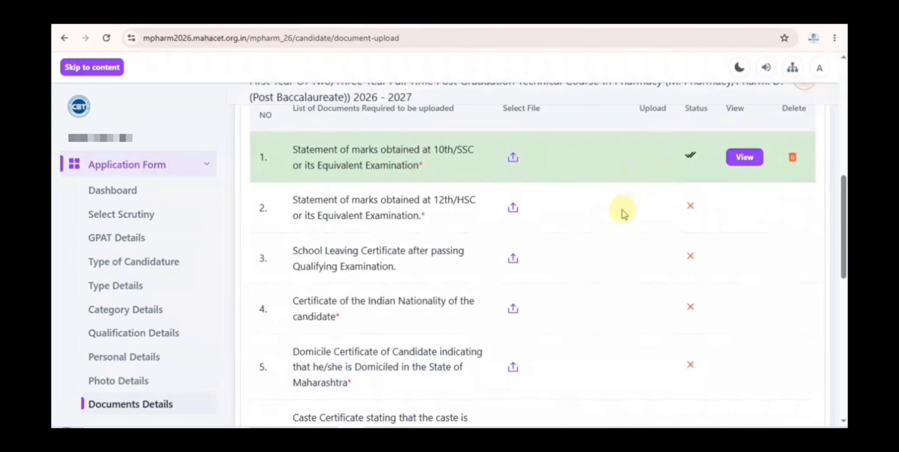
{"action": "left_click", "coordinate": [640, 213]}
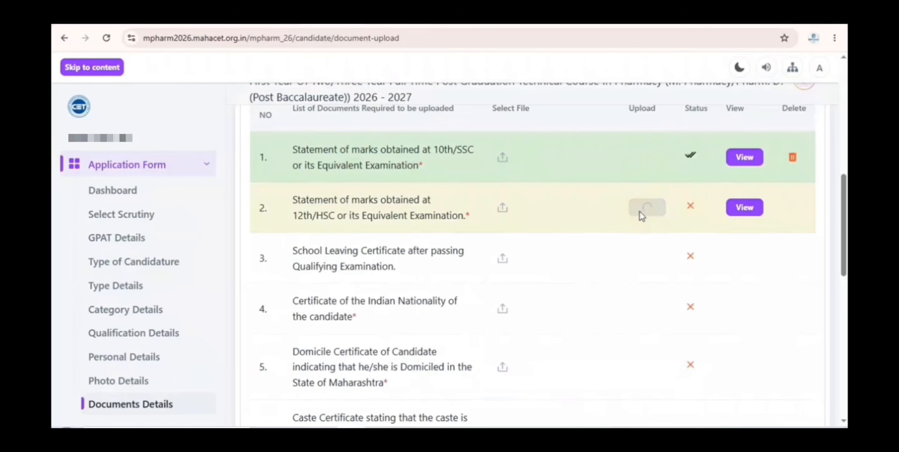
Step: Try to upload the B. Pharm TC PDF as the School Leaving Certificate
{"action": "left_click", "coordinate": [514, 267]}
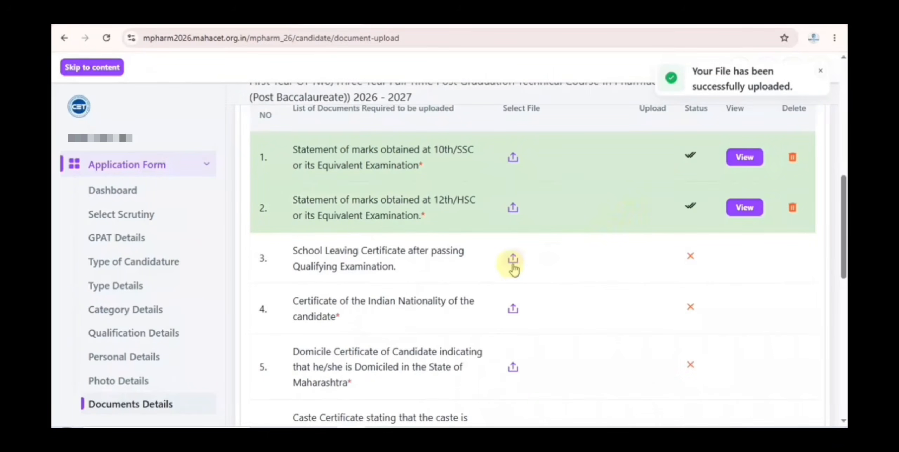
{"action": "left_click", "coordinate": [511, 261]}
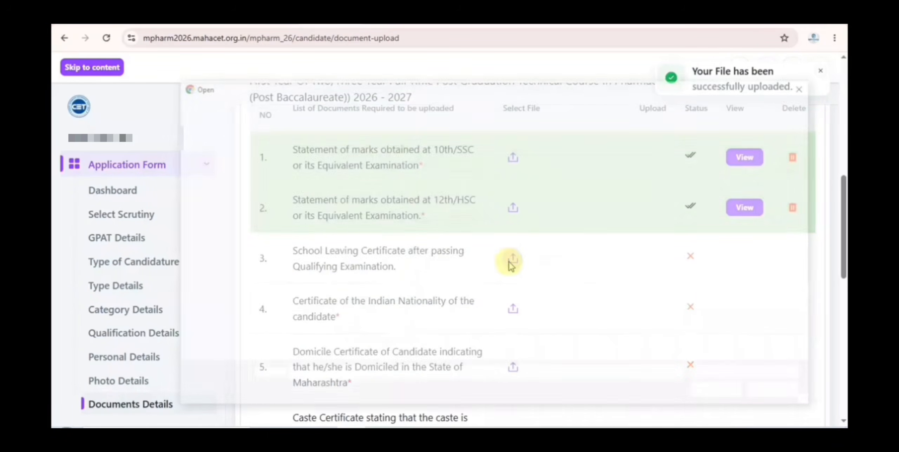
{"action": "double_click", "coordinate": [341, 186]}
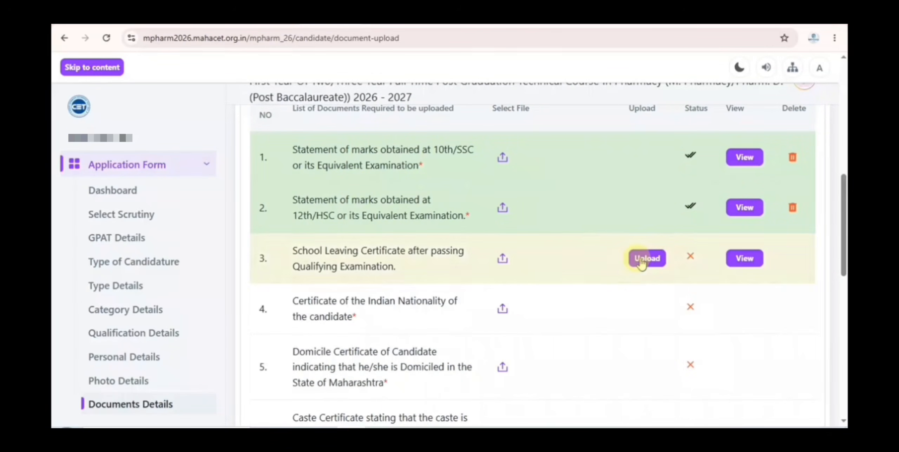
{"action": "left_click", "coordinate": [647, 259]}
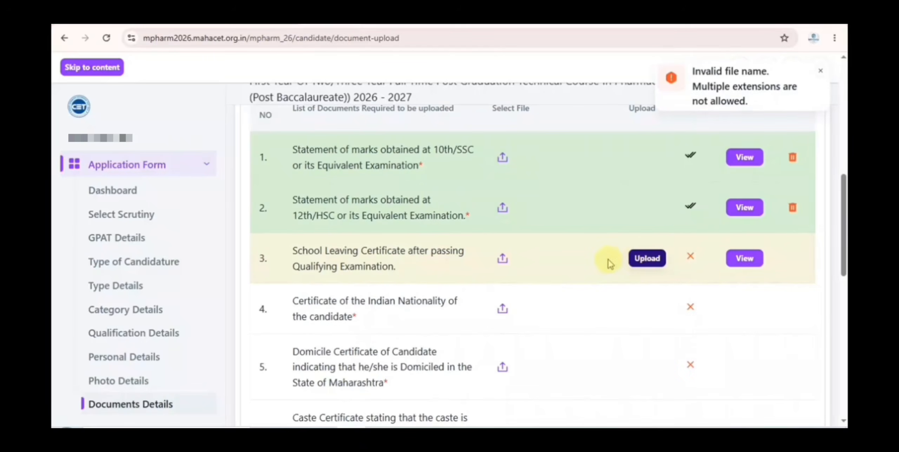
Step: Reopen the file choice for the School Leaving Certificate and rename the B. Pharm TC file as "B Pharm TC", without the period
{"action": "left_click", "coordinate": [503, 260]}
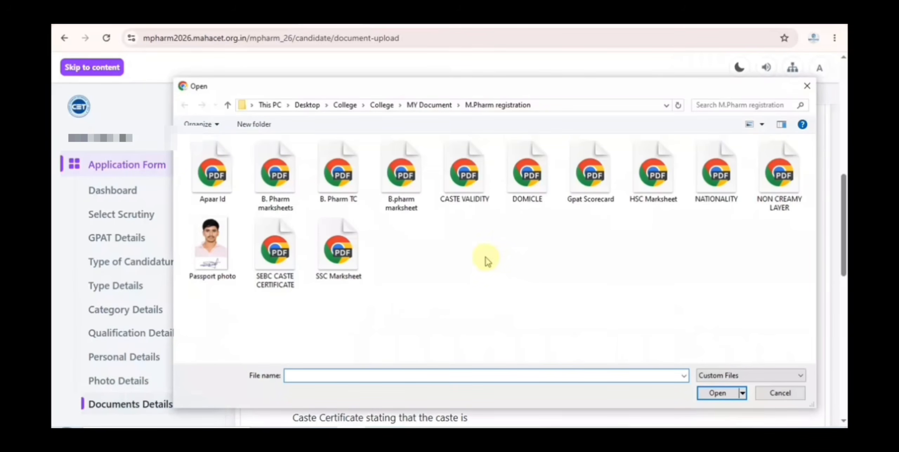
{"action": "left_click", "coordinate": [344, 190]}
{"action": "left_click", "coordinate": [344, 190]}
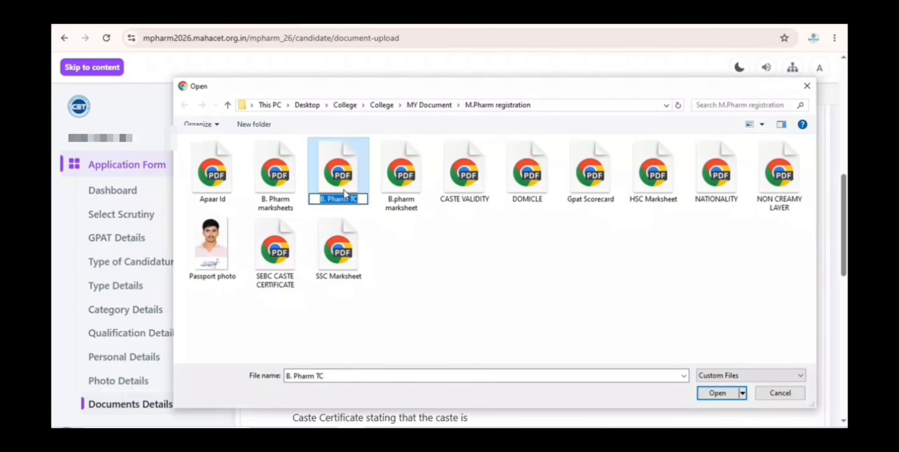
{"action": "left_click", "coordinate": [358, 203]}
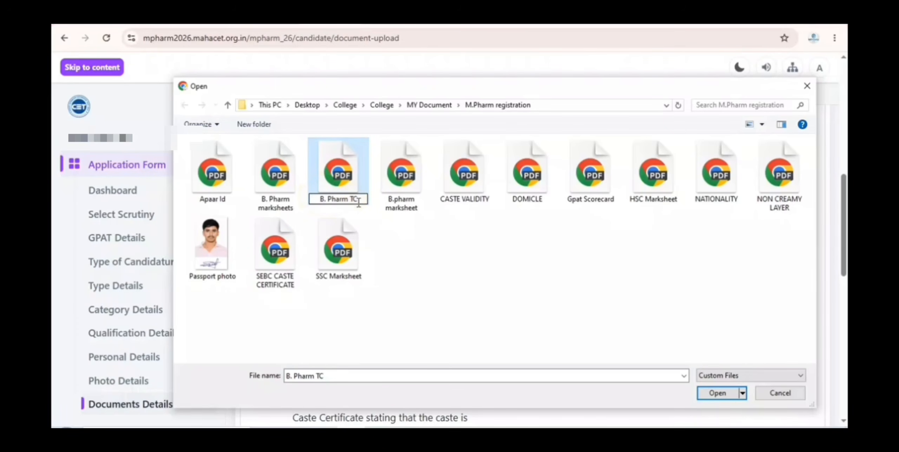
{"action": "left_click", "coordinate": [367, 229]}
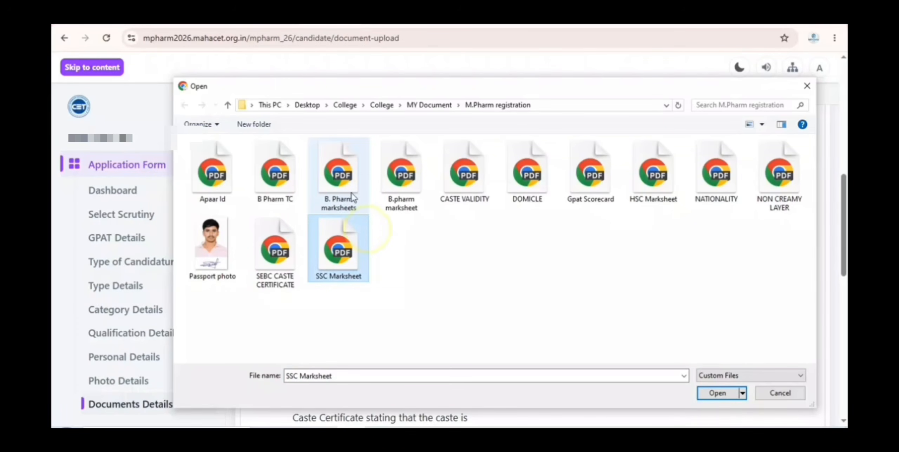
Step: Select the renamed B Pharm TC PDF and upload it as the School Leaving Certificate
{"action": "double_click", "coordinate": [280, 189]}
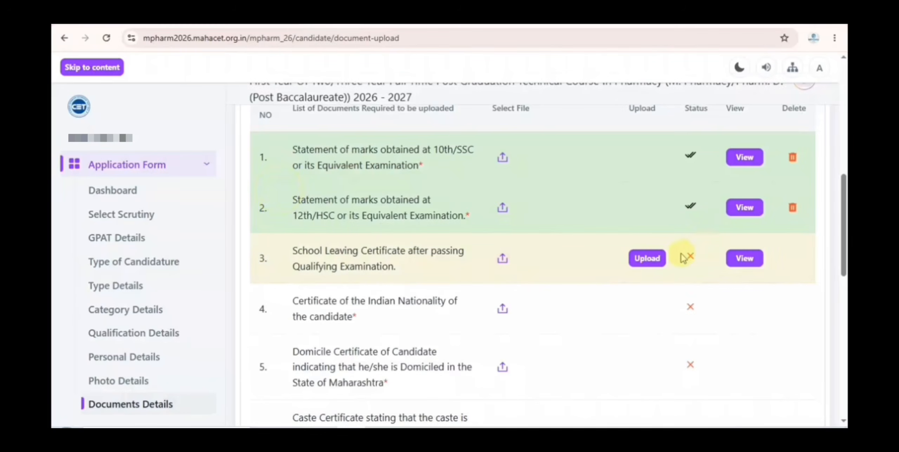
{"action": "left_click", "coordinate": [655, 260]}
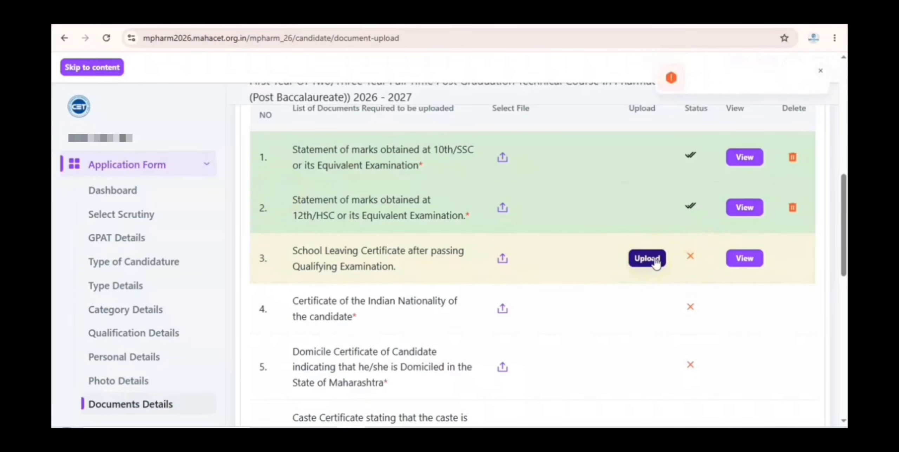
{"action": "left_click", "coordinate": [653, 260]}
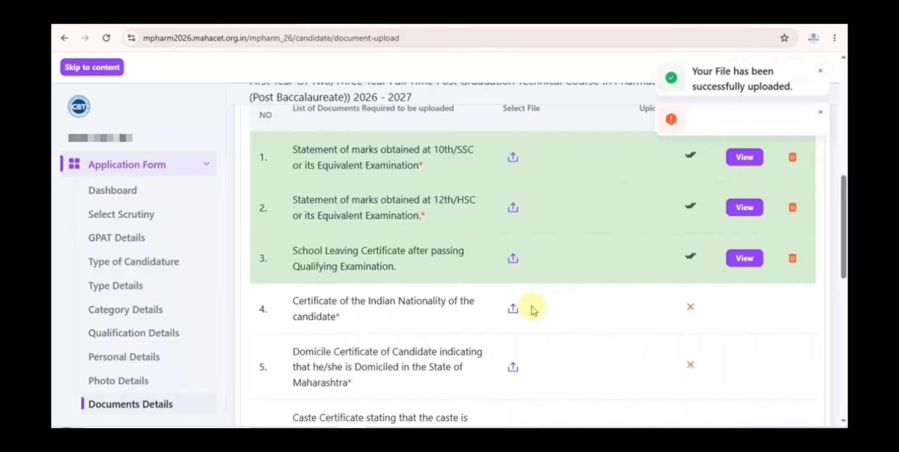
Step: Upload the NATIONALITY PDF as the candidate's Certificate of Indian Nationality
{"action": "left_click", "coordinate": [514, 310]}
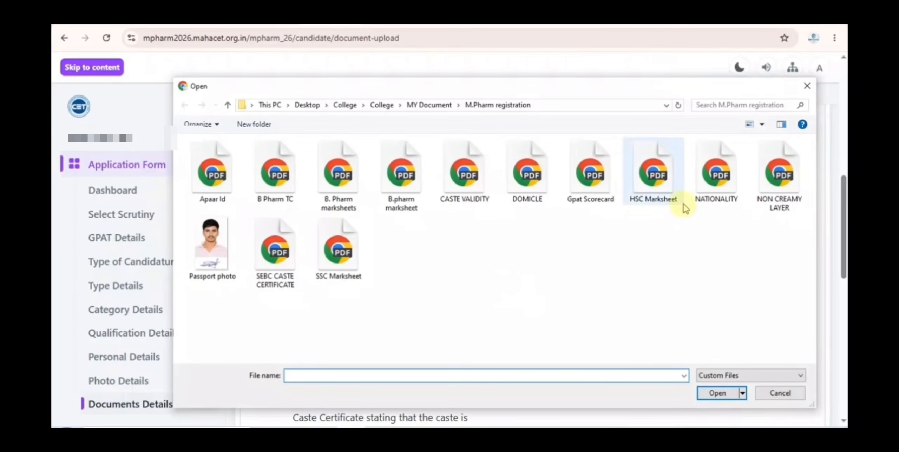
{"action": "double_click", "coordinate": [710, 188]}
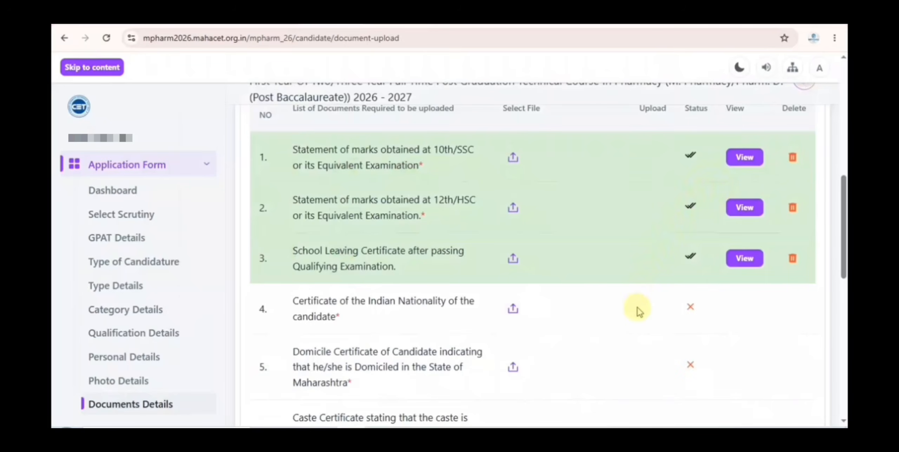
{"action": "left_click", "coordinate": [645, 311]}
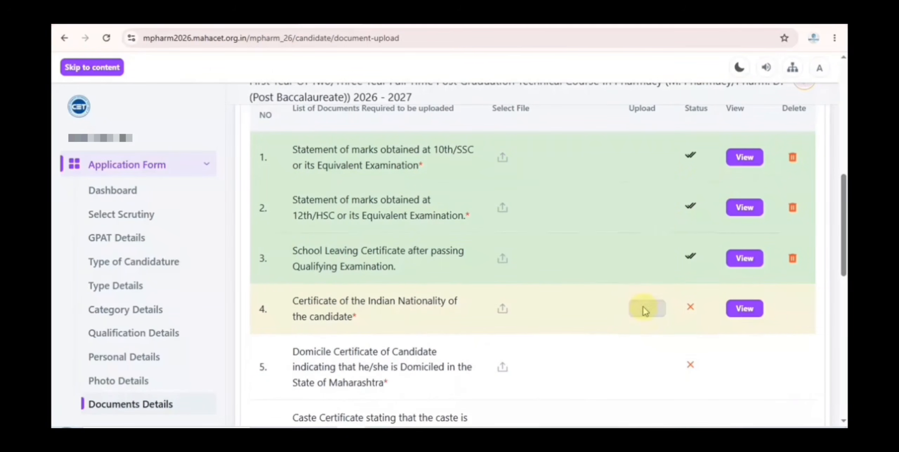
Step: Upload the DOMICLE PDF as the candidate's Domicile Certificate for the State of Maharashtra
{"action": "scroll", "coordinate": [597, 295], "scroll_direction": "down", "scroll_amount": 3}
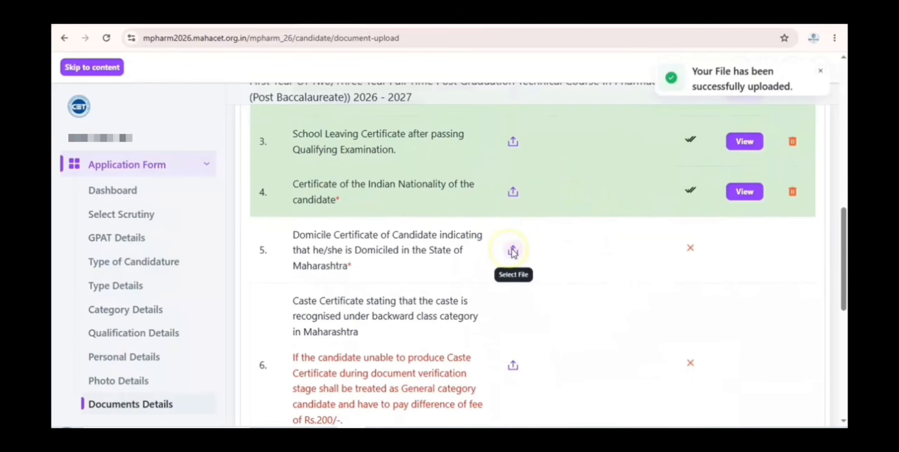
{"action": "left_click", "coordinate": [513, 251]}
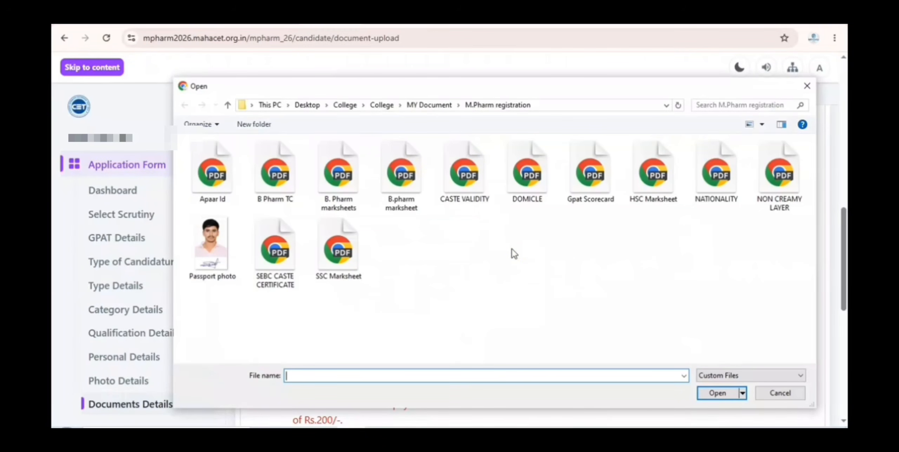
{"action": "double_click", "coordinate": [527, 182]}
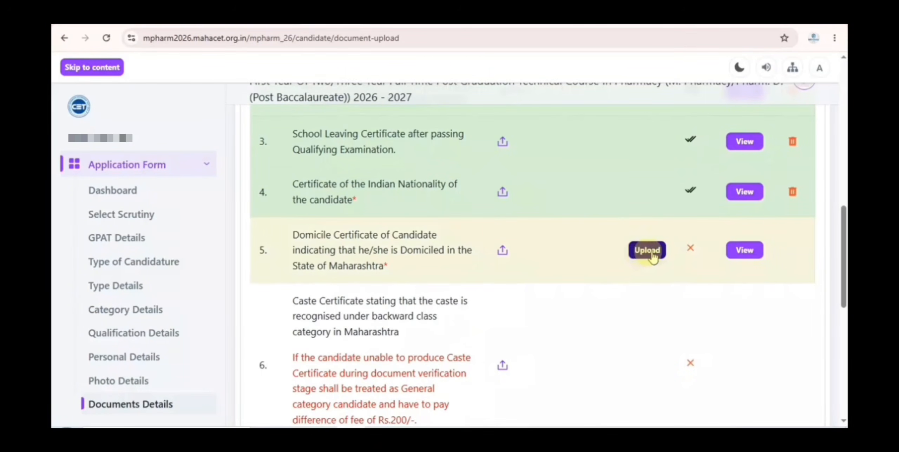
{"action": "left_click", "coordinate": [651, 255]}
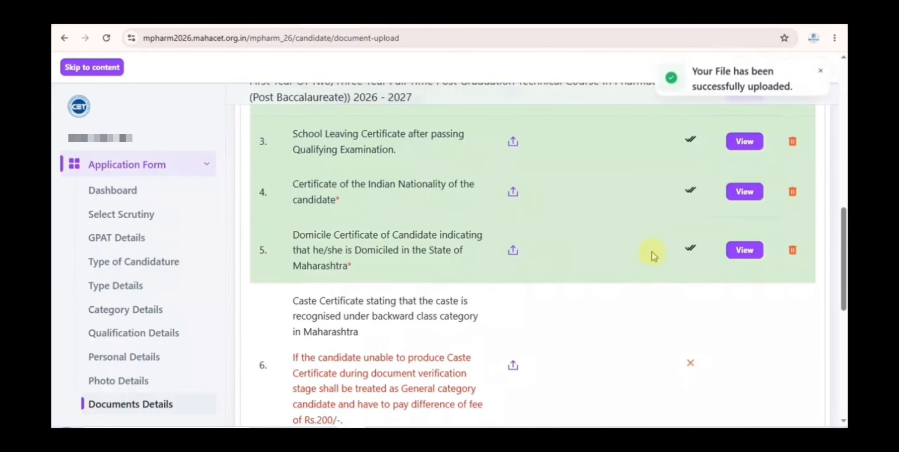
Step: Upload the SEBC CASTE CERTIFICATE PDF as the Caste Certificate
{"action": "scroll", "coordinate": [543, 230], "scroll_direction": "down", "scroll_amount": 3}
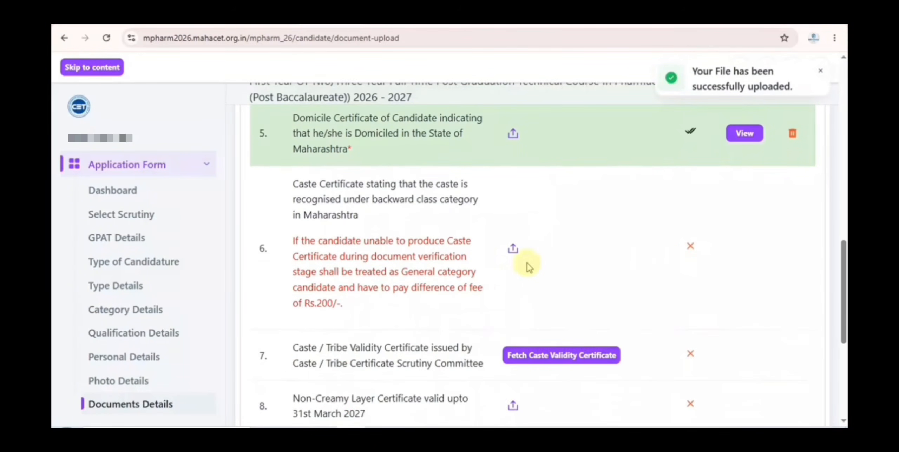
{"action": "left_click", "coordinate": [513, 249]}
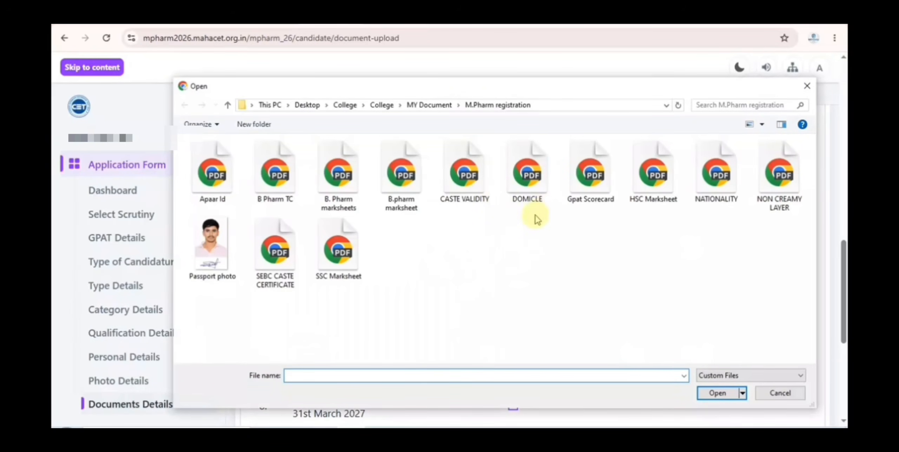
{"action": "double_click", "coordinate": [284, 257]}
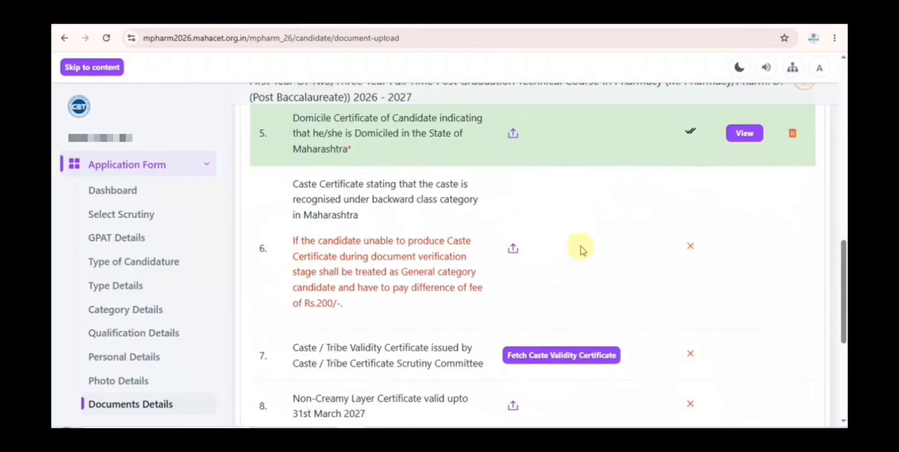
{"action": "left_click", "coordinate": [637, 250]}
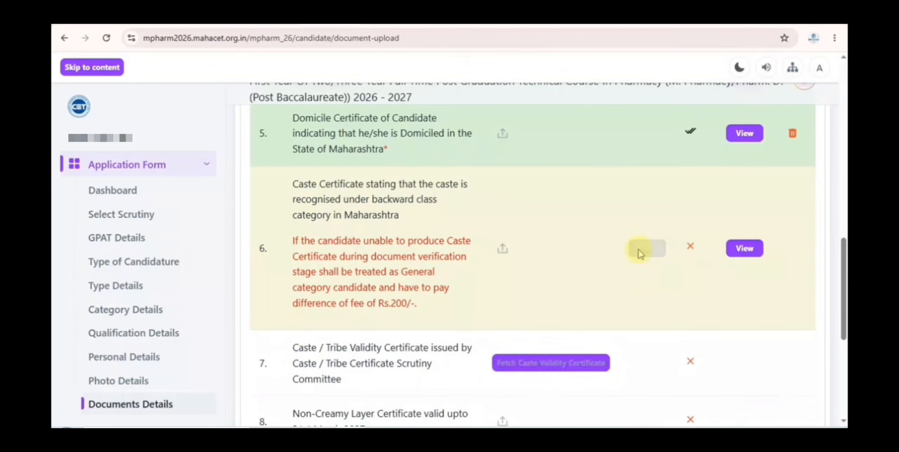
Step: Start fetching the Caste Validity Certificate and answer No to whether the CVC certificate is dated after 01/08/2020
{"action": "scroll", "coordinate": [582, 247], "scroll_direction": "down", "scroll_amount": 3}
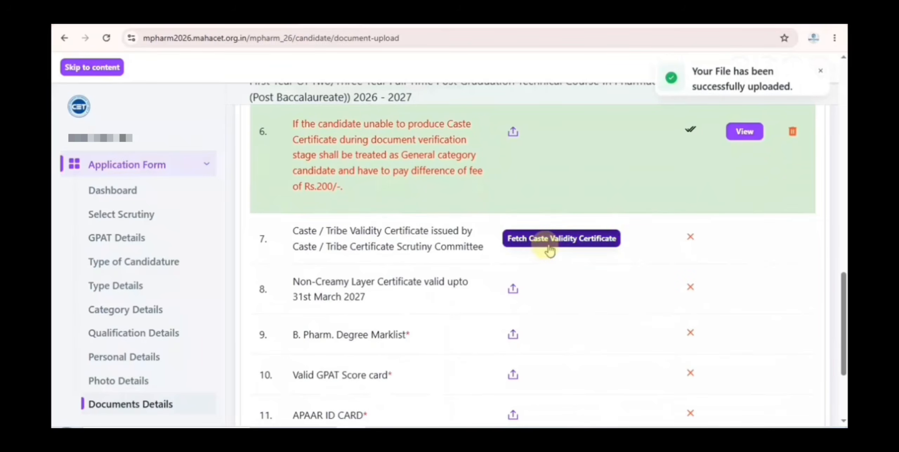
{"action": "left_click", "coordinate": [551, 247]}
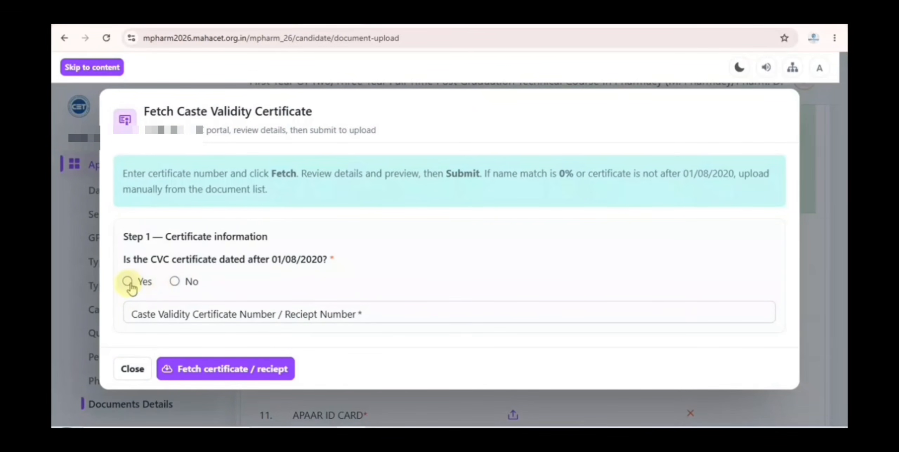
{"action": "left_click", "coordinate": [174, 283]}
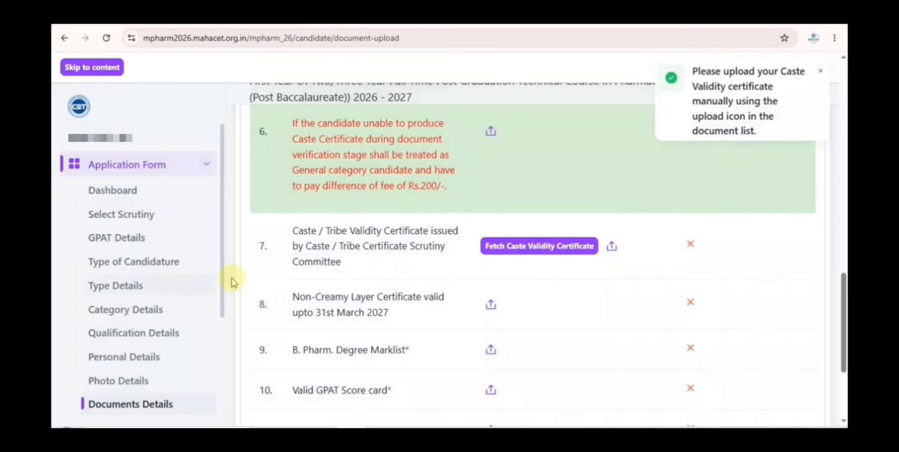
Step: Upload the CASTE VALIDITY PDF manually as the Caste / Tribe Validity Certificate
{"action": "left_click", "coordinate": [612, 247]}
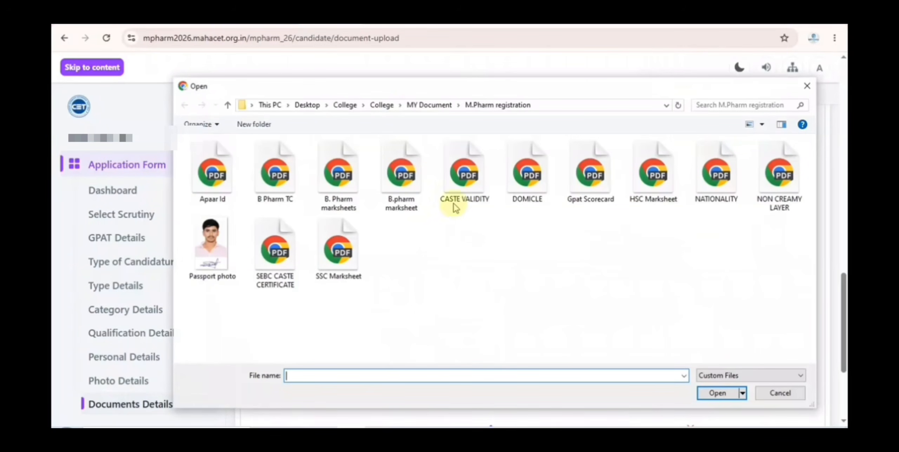
{"action": "double_click", "coordinate": [457, 191]}
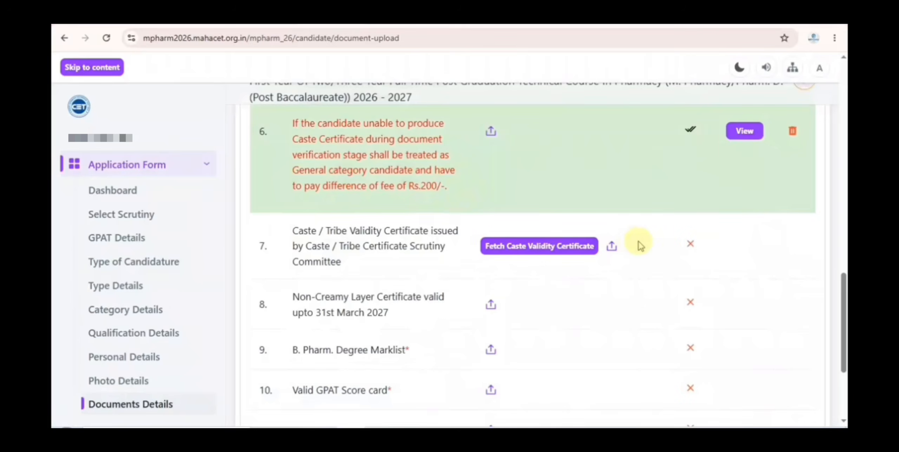
{"action": "left_click", "coordinate": [606, 277]}
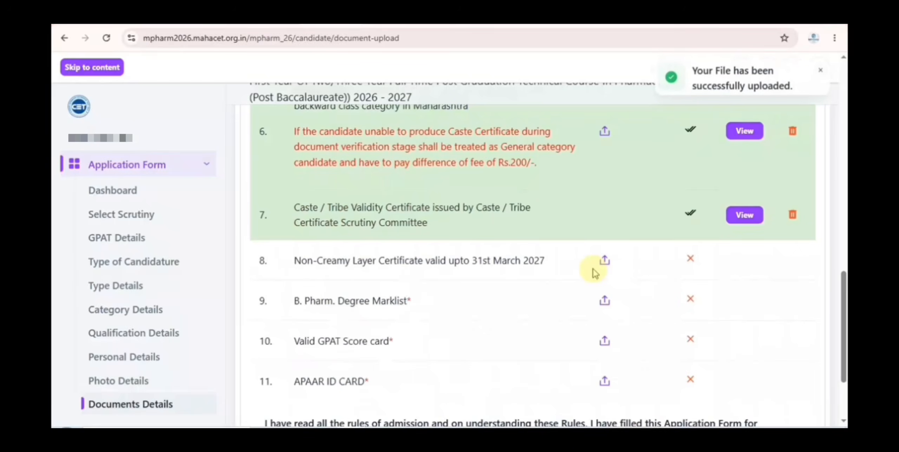
Step: Upload the NON CREAMY LAYER PDF as the Non-Creamy Layer Certificate valid up to 31st March 2027
{"action": "scroll", "coordinate": [582, 228], "scroll_direction": "down", "scroll_amount": 3}
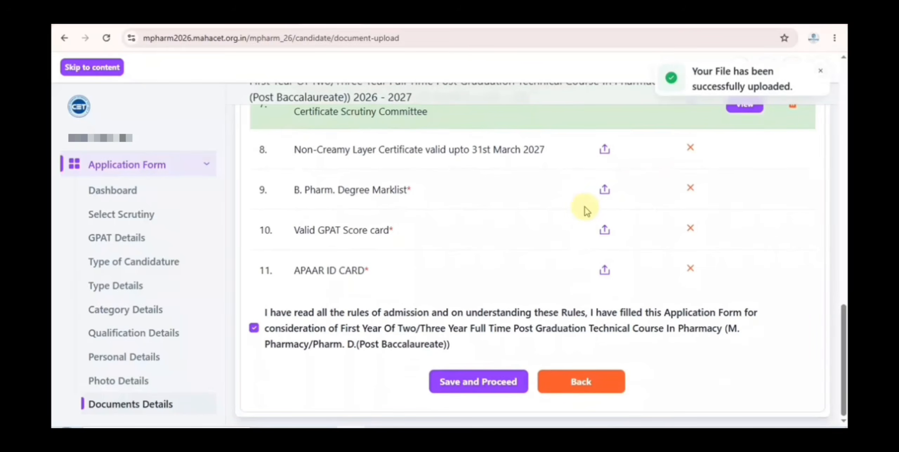
{"action": "left_click", "coordinate": [604, 150]}
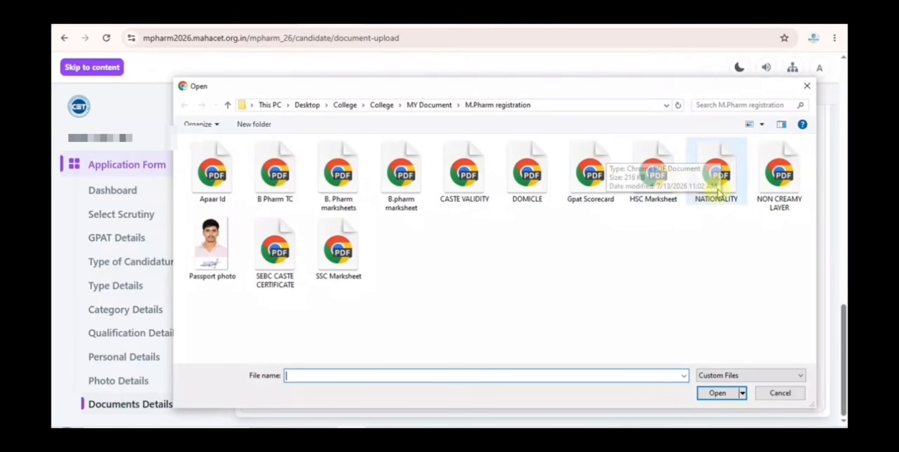
{"action": "double_click", "coordinate": [774, 180]}
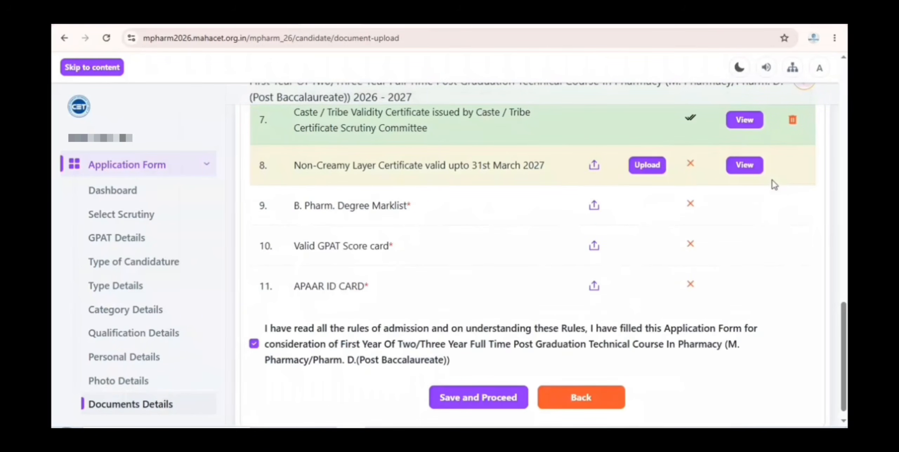
{"action": "left_click", "coordinate": [649, 165]}
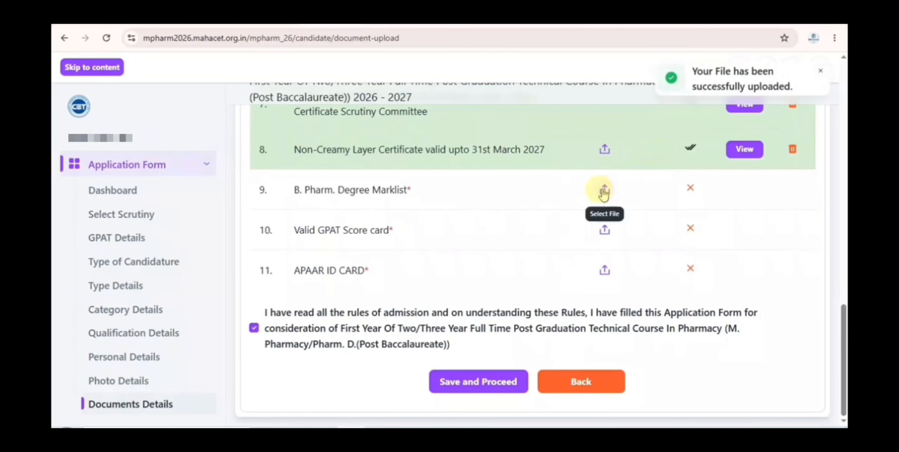
Step: Rename the B. Pharm marksheets file as "B Pharm marksheets", without the period, and upload it as the B. Pharm. Degree Marklist
{"action": "left_click", "coordinate": [603, 189]}
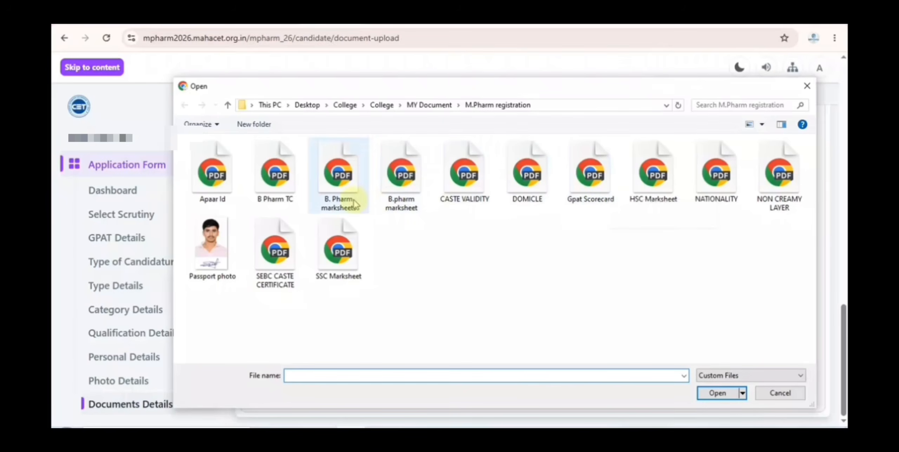
{"action": "left_click", "coordinate": [339, 193]}
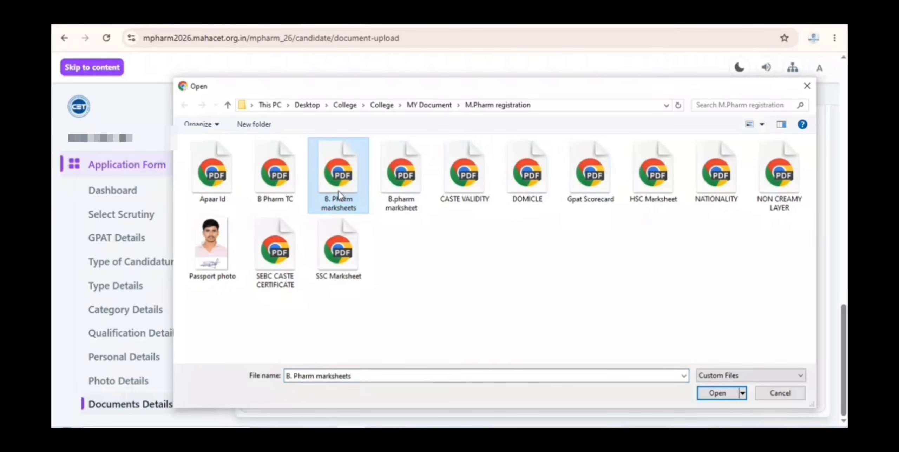
{"action": "left_click", "coordinate": [339, 192]}
{"action": "left_click", "coordinate": [330, 199]}
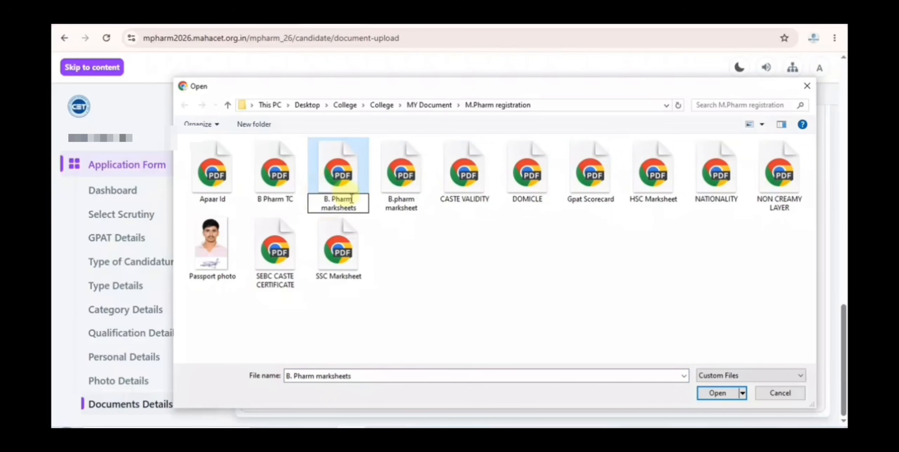
{"action": "left_click", "coordinate": [342, 171]}
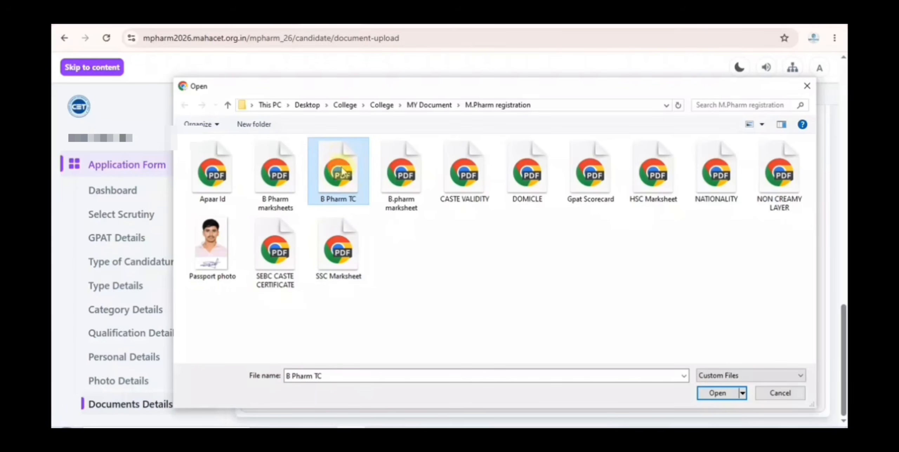
{"action": "double_click", "coordinate": [283, 176]}
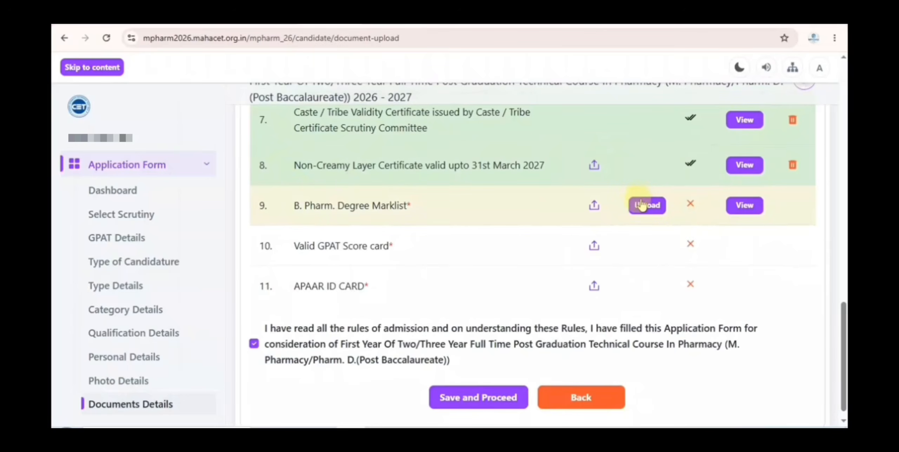
{"action": "left_click", "coordinate": [641, 206]}
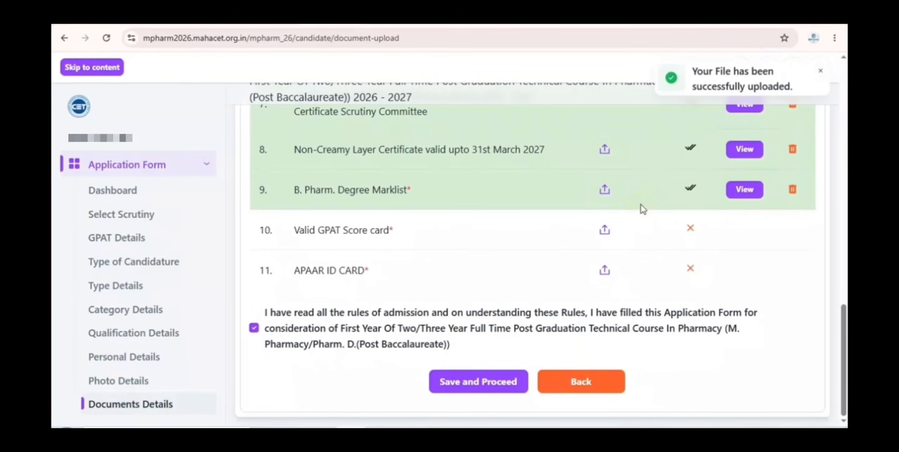
Step: Upload the Gpat Scorecard PDF as the Valid GPAT Score card
{"action": "left_click", "coordinate": [605, 232]}
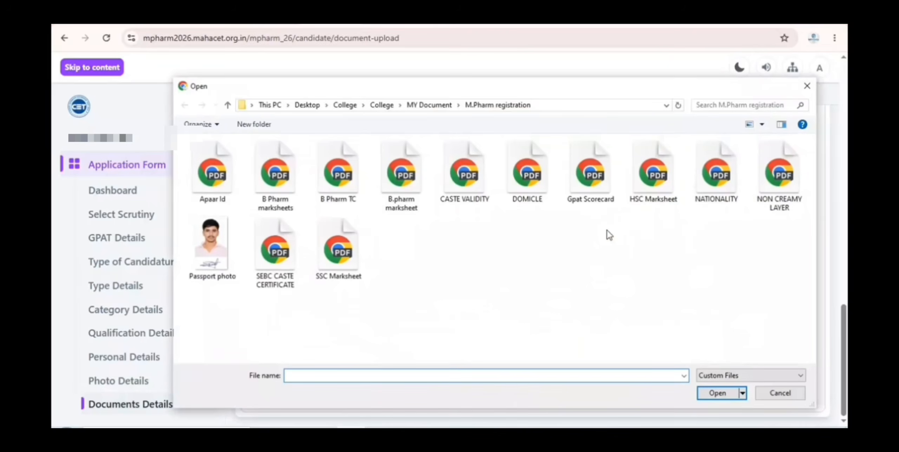
{"action": "double_click", "coordinate": [592, 187]}
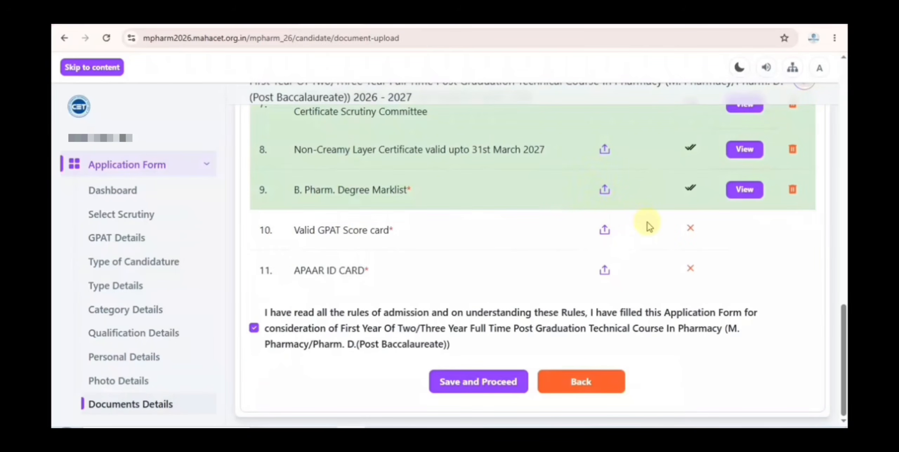
{"action": "left_click", "coordinate": [647, 246]}
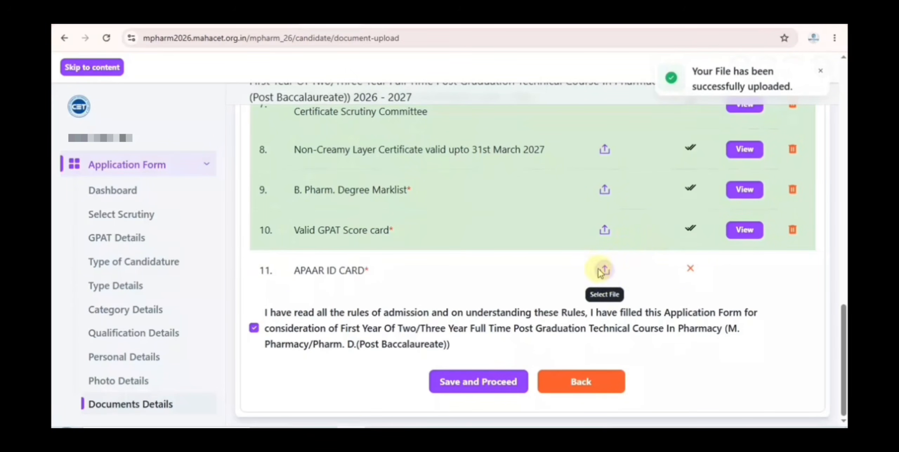
Step: Upload the Apaar Id PDF as the APAAR ID CARD
{"action": "left_click", "coordinate": [602, 272]}
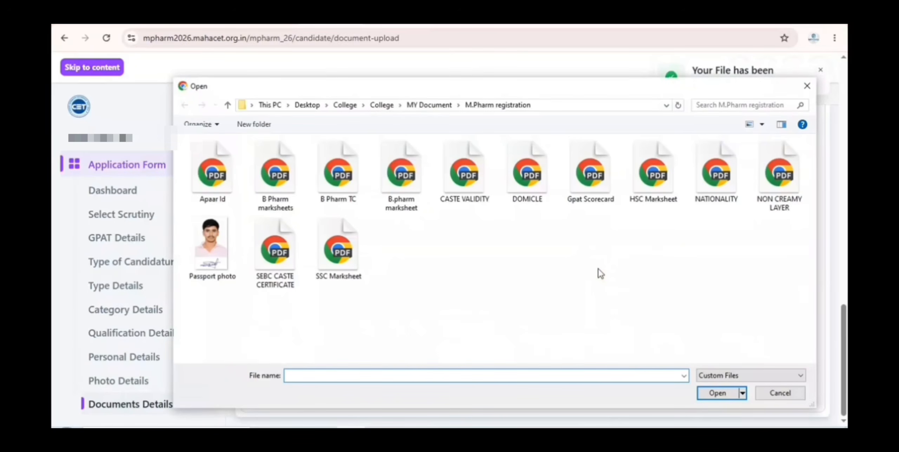
{"action": "double_click", "coordinate": [207, 175]}
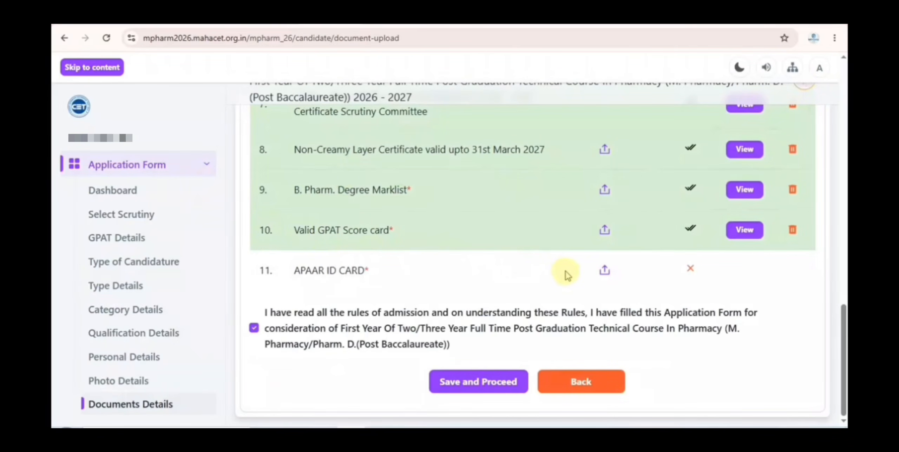
{"action": "left_click", "coordinate": [647, 286]}
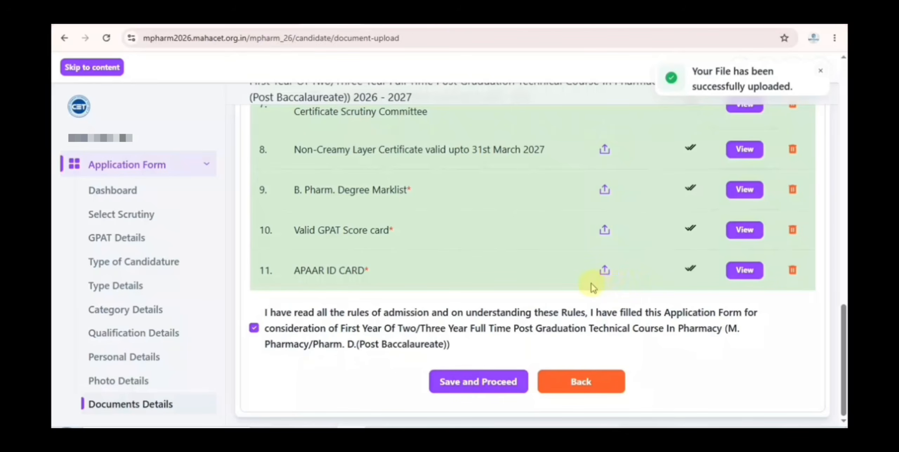
Step: Check the list of uploaded documents, then save it and confirm that the correct documents were uploaded to proceed to payment
{"action": "scroll", "coordinate": [576, 293], "scroll_direction": "up", "scroll_amount": 10}
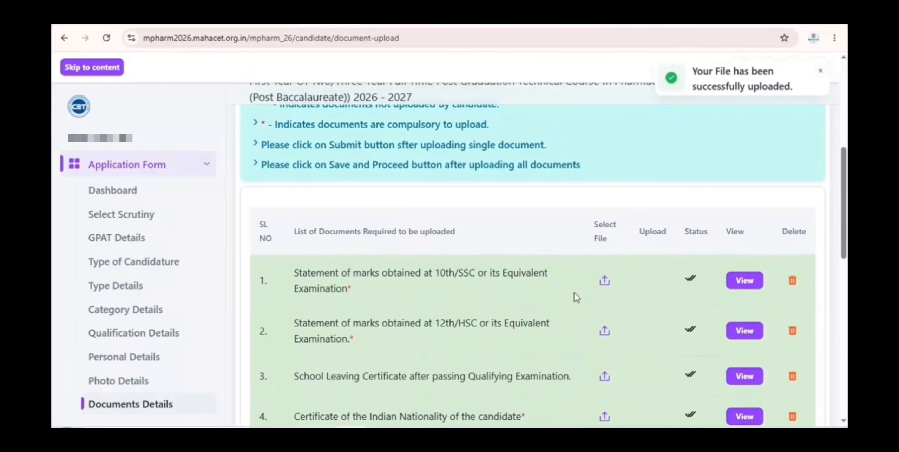
{"action": "scroll", "coordinate": [574, 293], "scroll_direction": "down", "scroll_amount": 10}
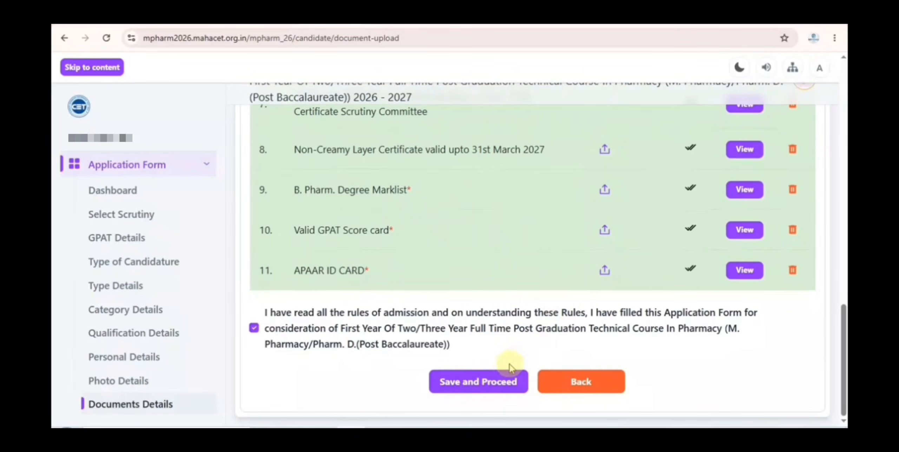
{"action": "left_click", "coordinate": [497, 382]}
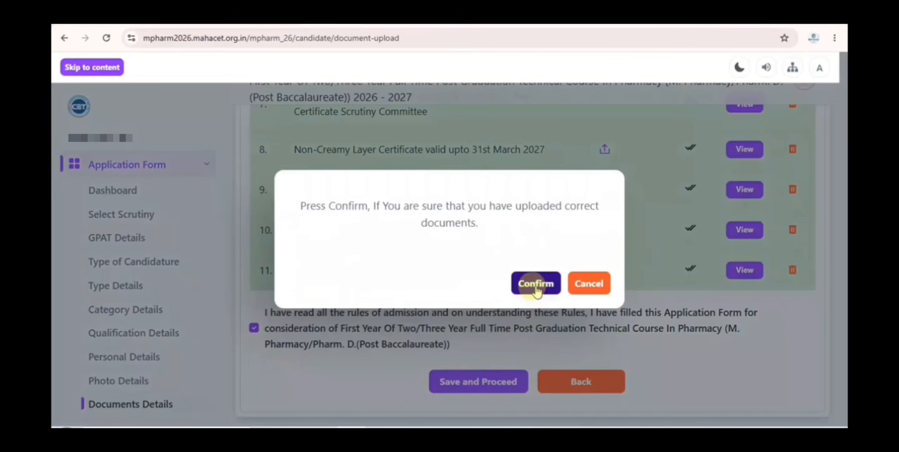
{"action": "left_click", "coordinate": [536, 285]}
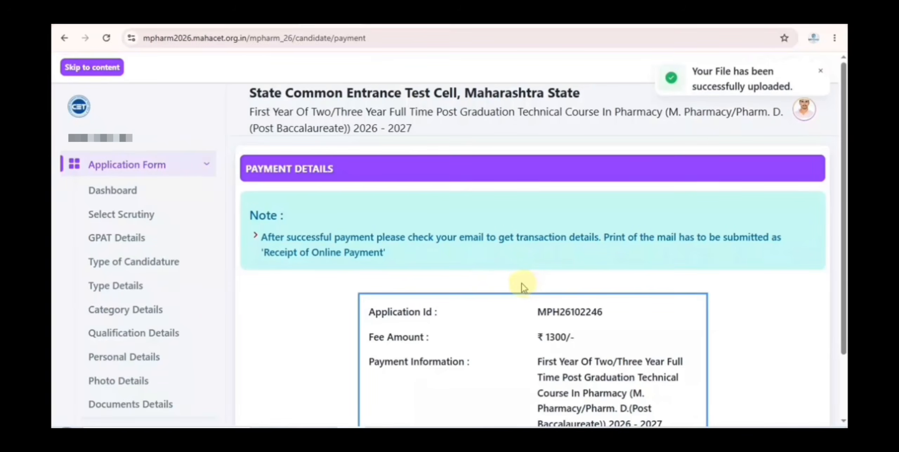
Step: Start the registration fee payment, choose the UPI QR option and accept the fee breakup to generate the QR code
{"action": "scroll", "coordinate": [520, 282], "scroll_direction": "down", "scroll_amount": 2}
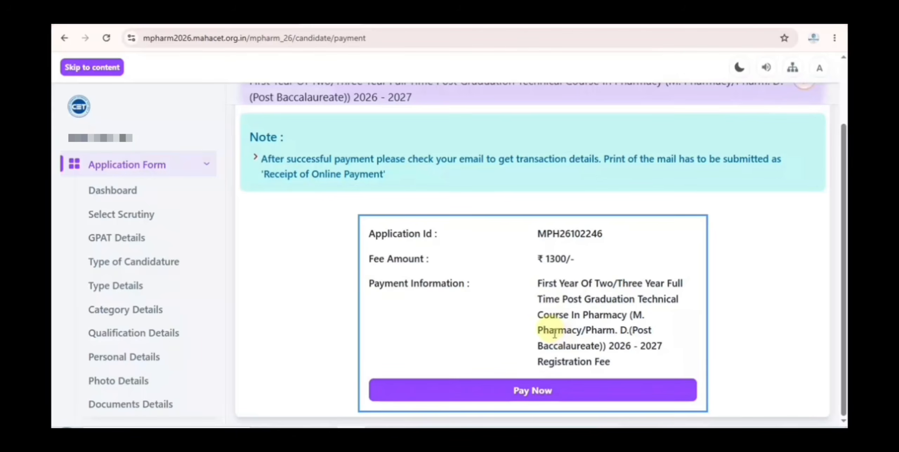
{"action": "left_click", "coordinate": [545, 390]}
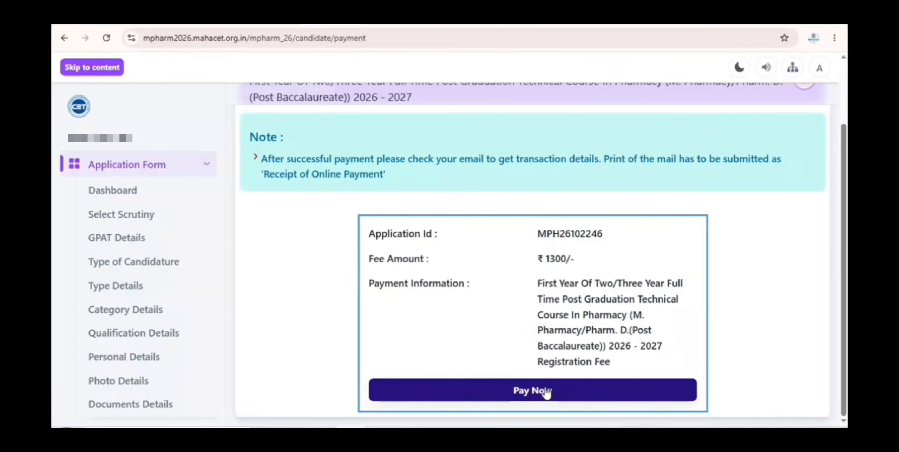
{"action": "left_click", "coordinate": [547, 393]}
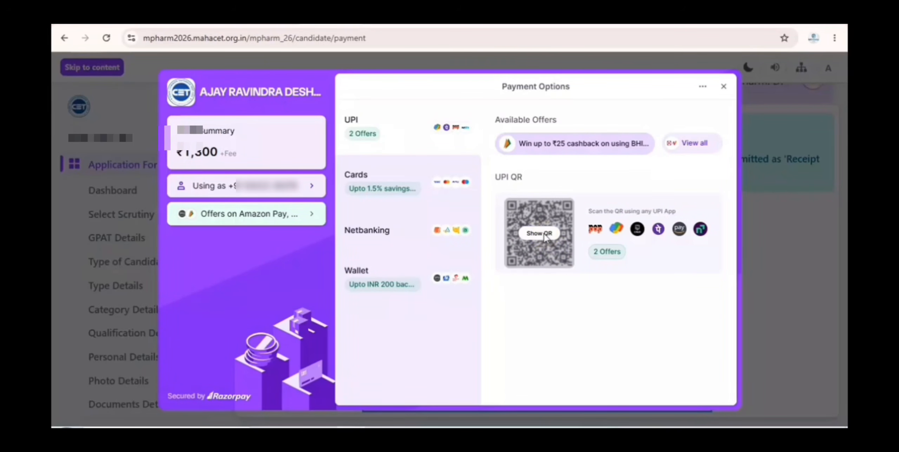
{"action": "left_click", "coordinate": [539, 233]}
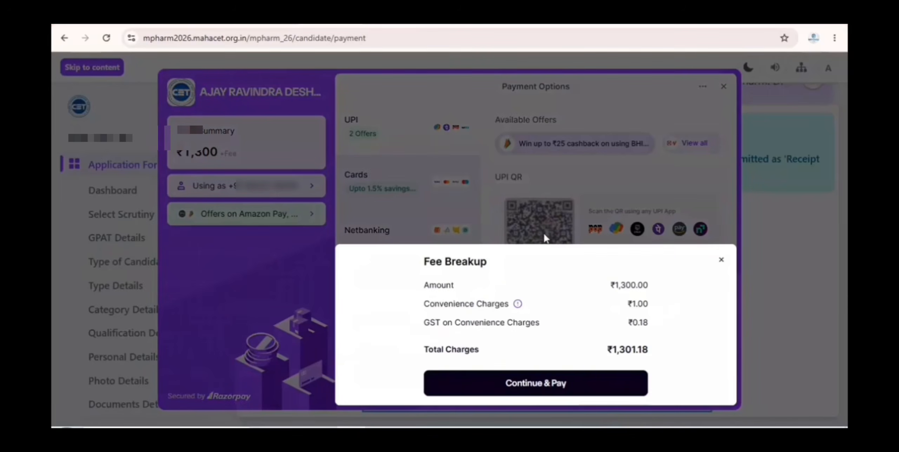
{"action": "left_click", "coordinate": [541, 384]}
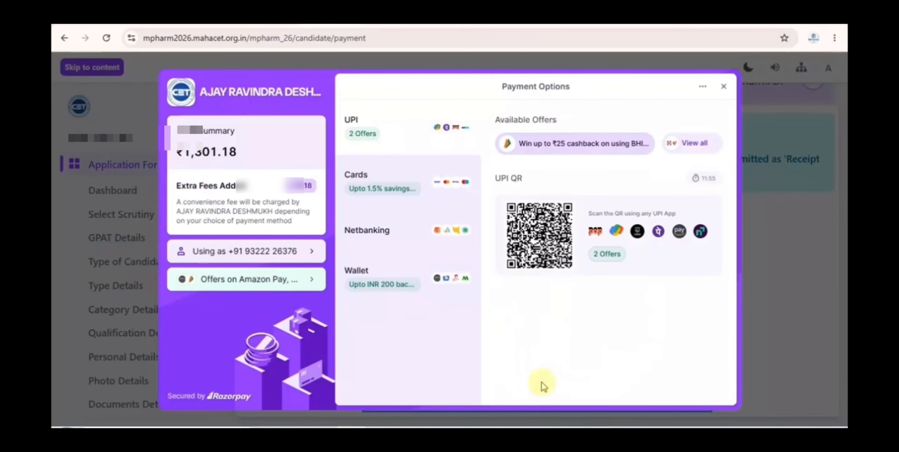